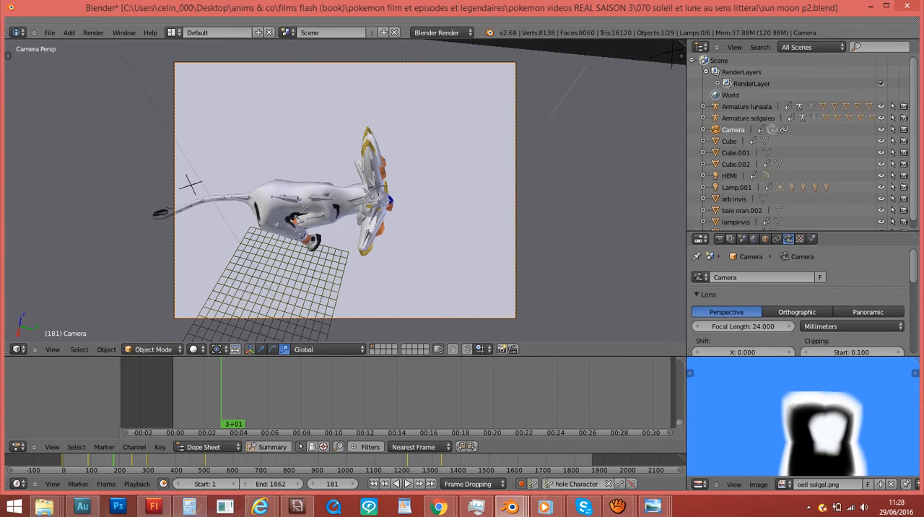
click(174, 32)
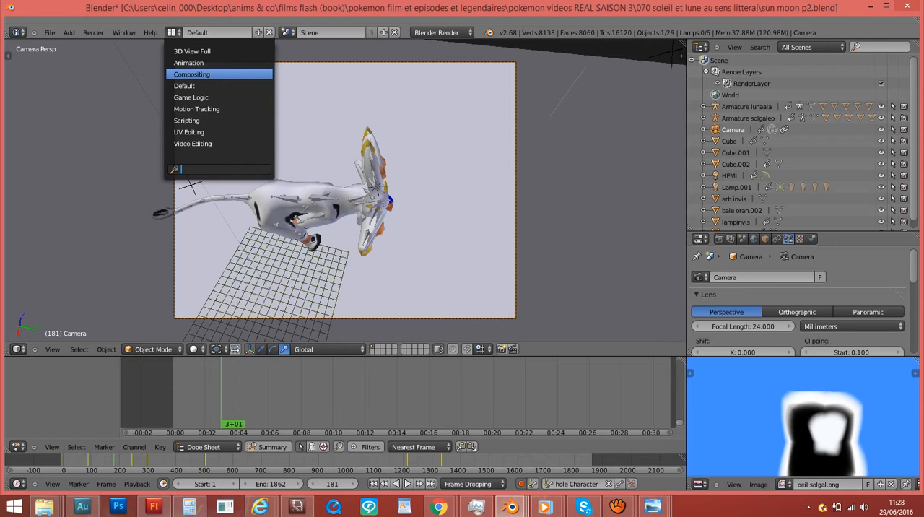
key(Down)
key(Down)
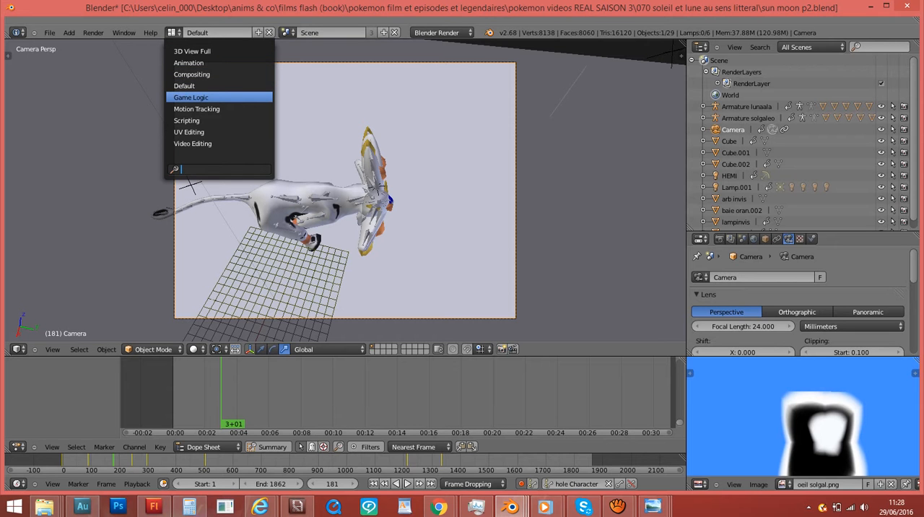
key(Escape)
- Examine the camera view in wireframe shading against the background footage and look through the camera's lens, depth of field and display settings
key(z)
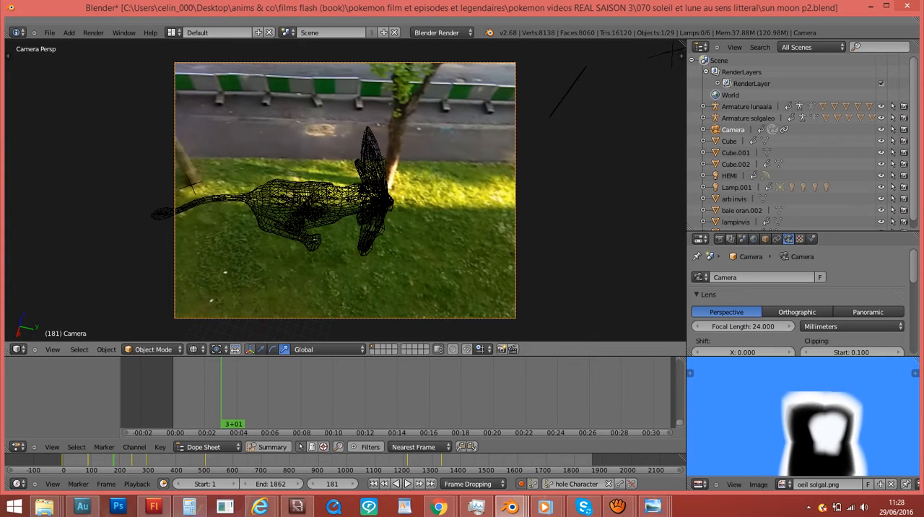
key(z)
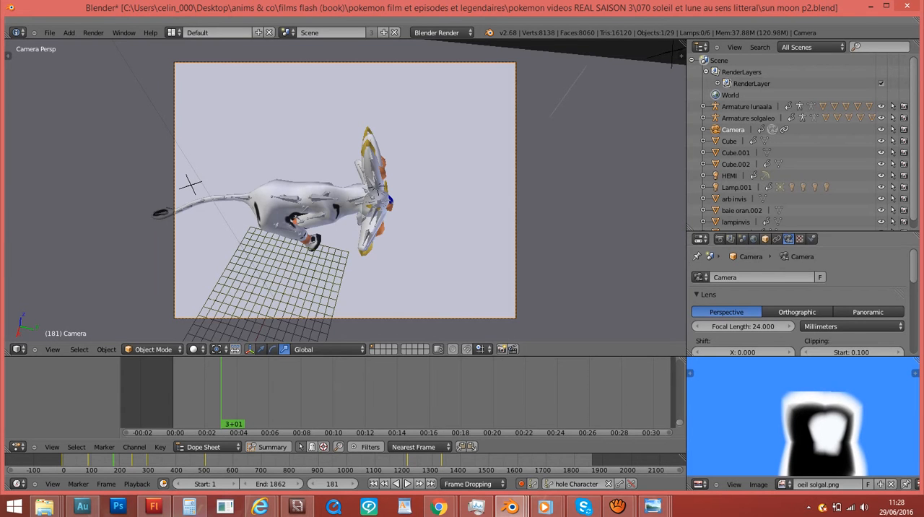
scroll(798, 303, down, 3)
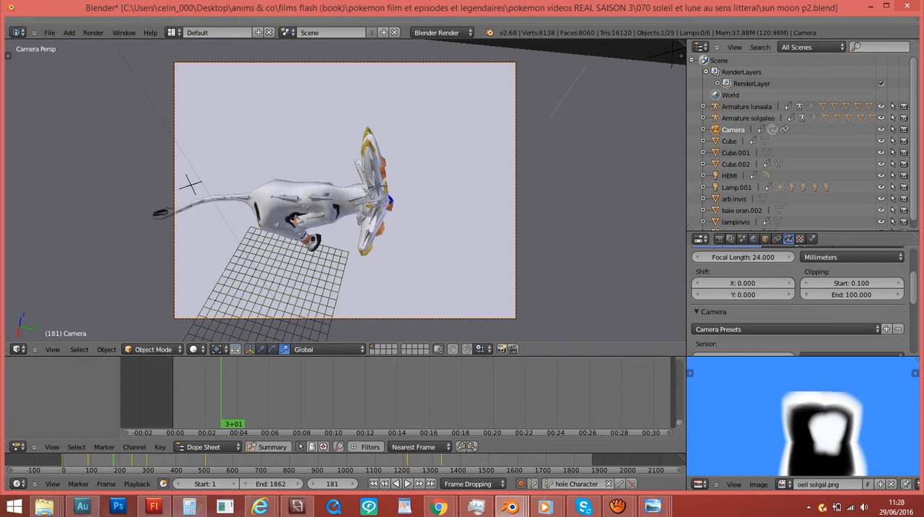
scroll(797, 303, down, 2)
scroll(722, 291, down, 3)
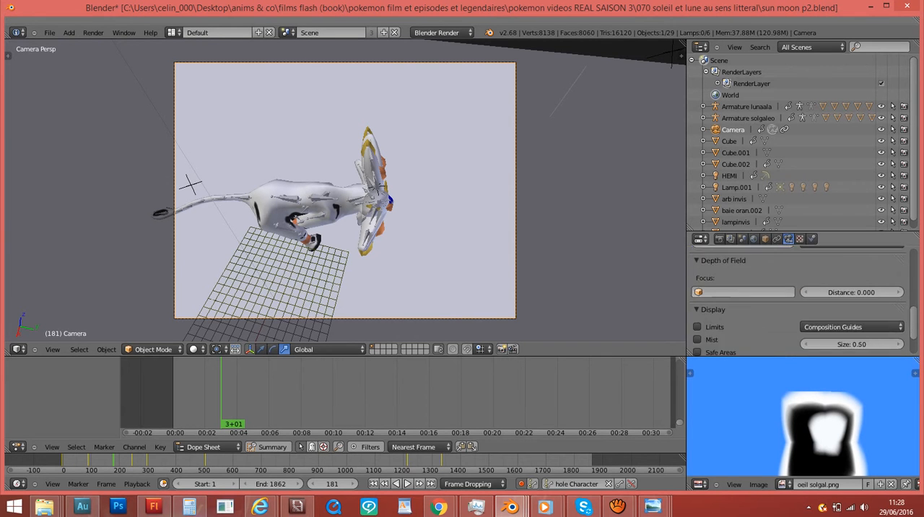
scroll(664, 289, up, 2)
scroll(721, 291, up, 5)
scroll(798, 303, up, 3)
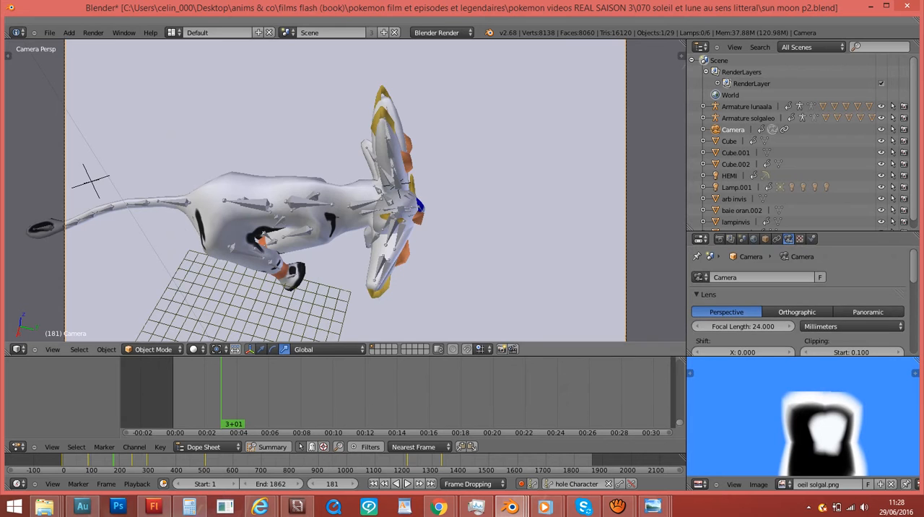
scroll(345, 189, down, 4)
- With Armature solgaleo selected, review the render settings for resolution, frame range, frame rate, anti-aliasing and sampled motion blur
click(748, 118)
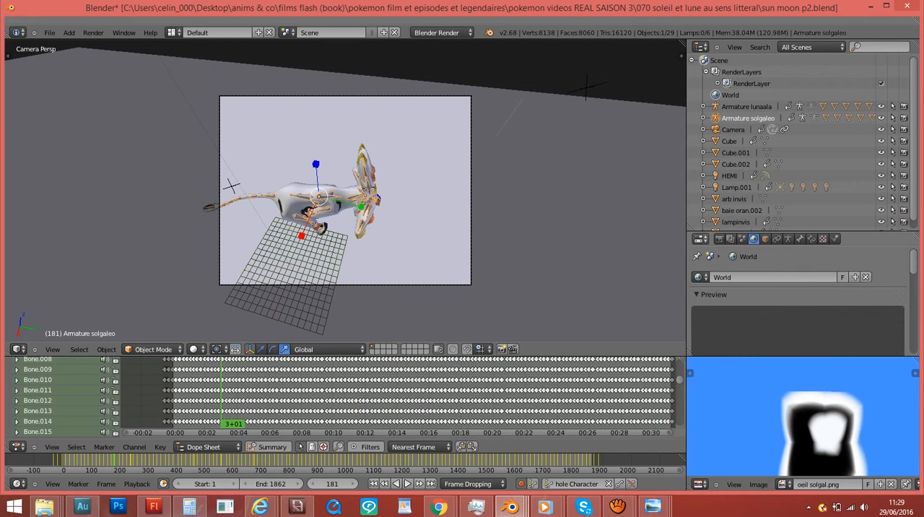
click(720, 239)
scroll(762, 331, down, 2)
scroll(798, 299, up, 5)
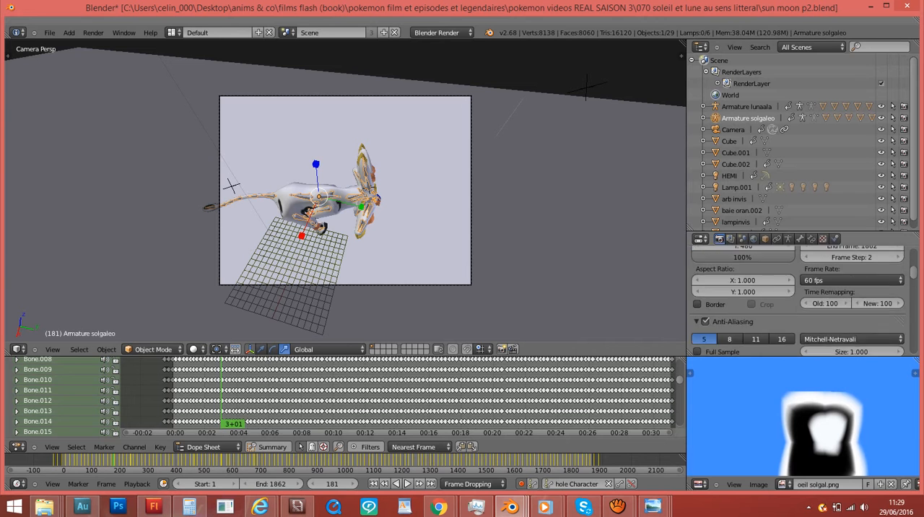
scroll(798, 300, down, 3)
click(705, 300)
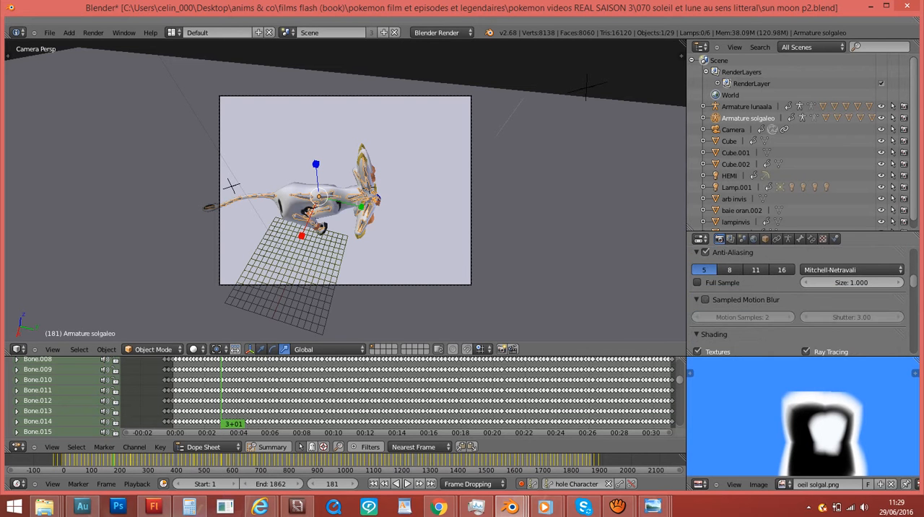
click(705, 299)
click(705, 300)
scroll(711, 300, up, 4)
scroll(506, 238, up, 1)
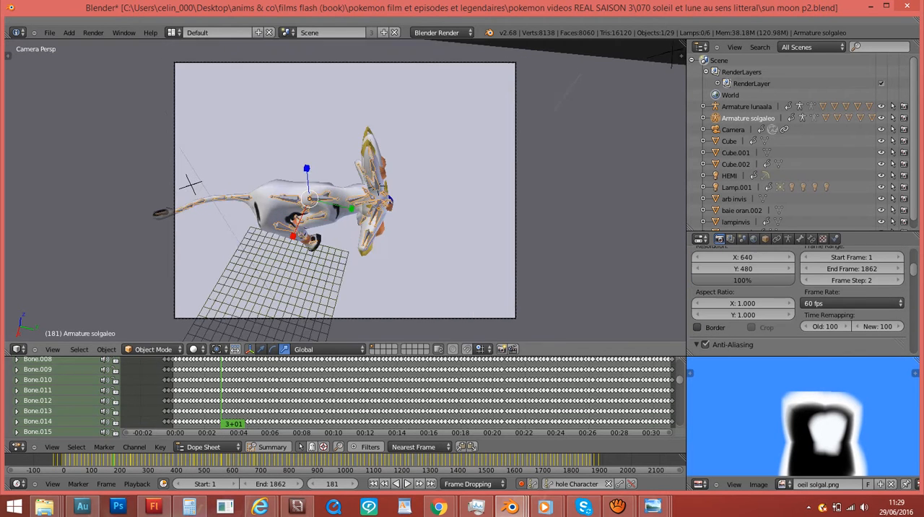
scroll(345, 190, up, 2)
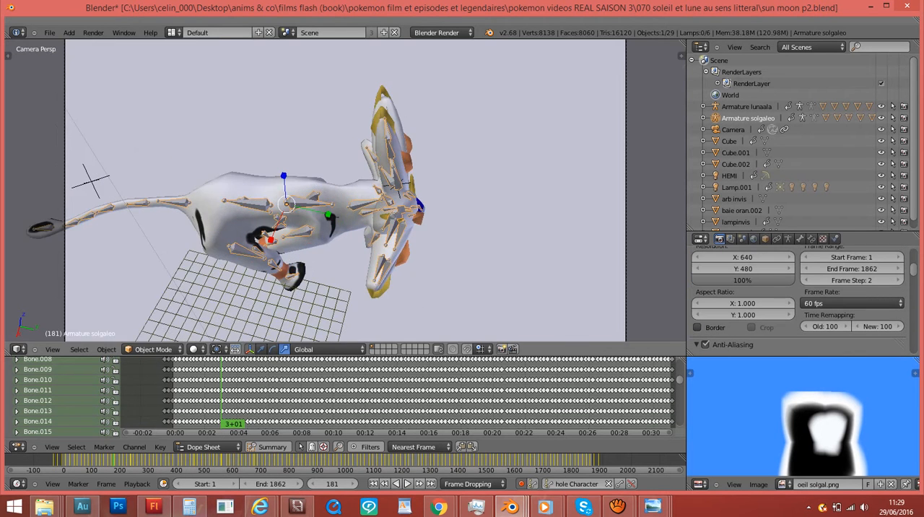
- Switch the screen layout from Default to Compositing
scroll(345, 190, down, 1)
key(z)
key(z)
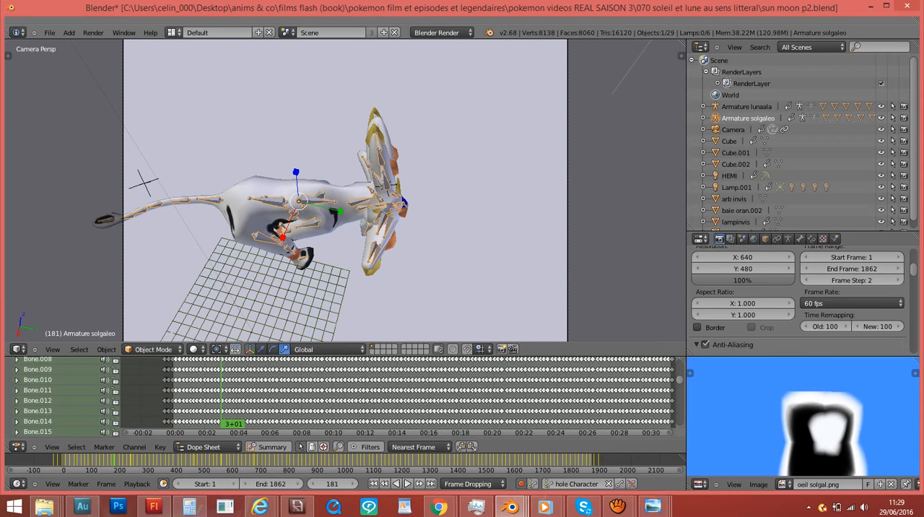
click(174, 33)
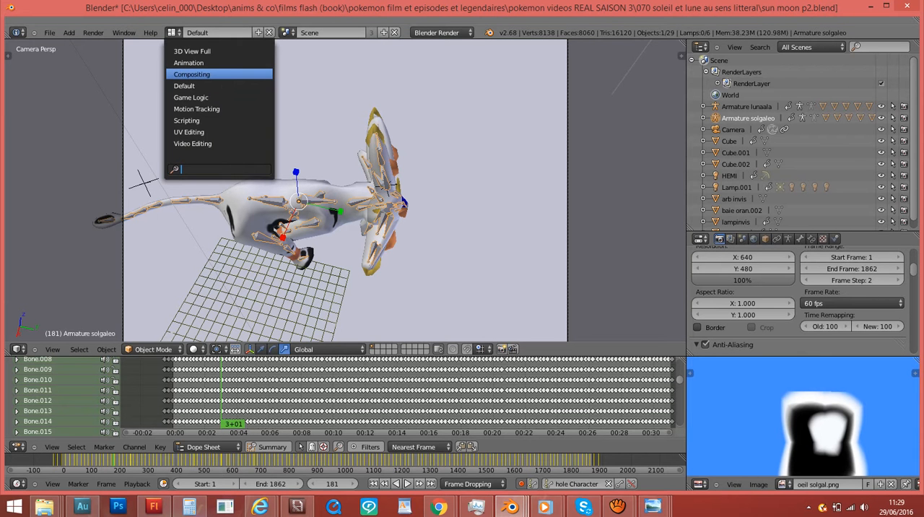
click(191, 74)
- Select and delete all existing nodes in the scene's compositor tree
scroll(325, 159, down, 4)
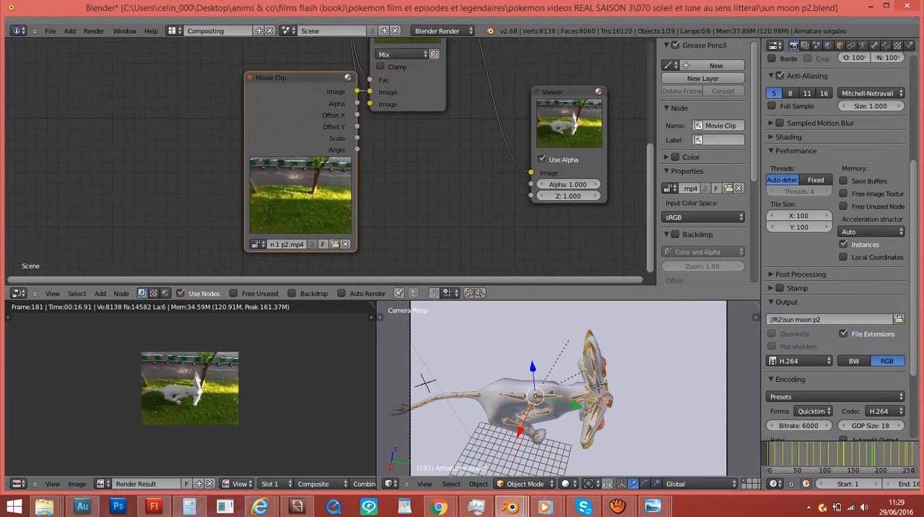
scroll(326, 155, down, 2)
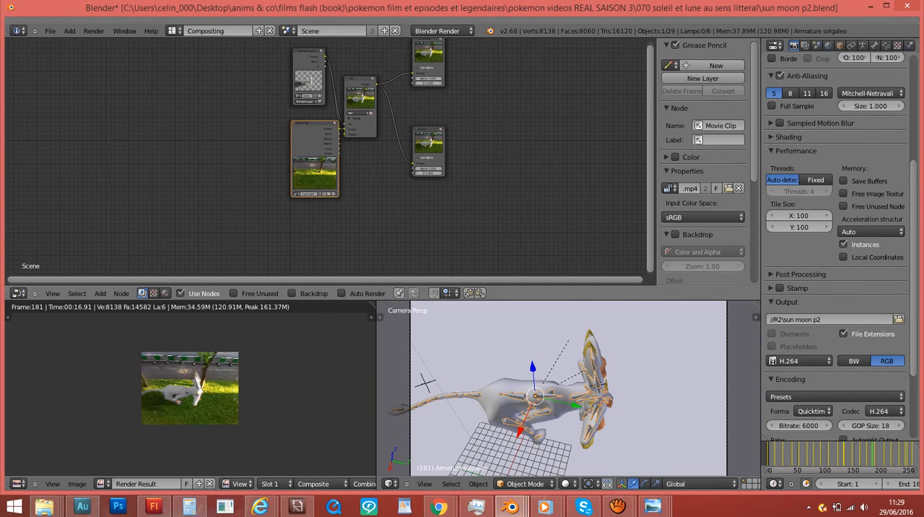
scroll(322, 159, down, 1)
key(a)
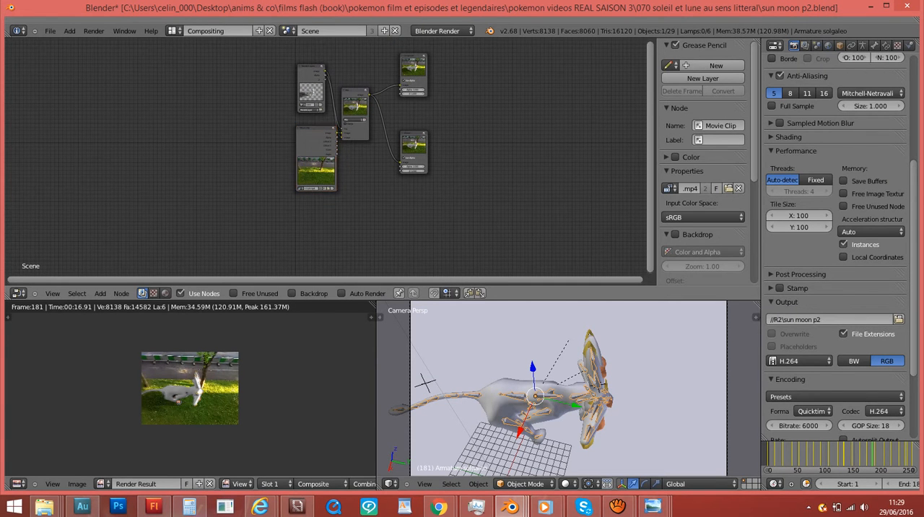
key(a)
scroll(325, 154, up, 1)
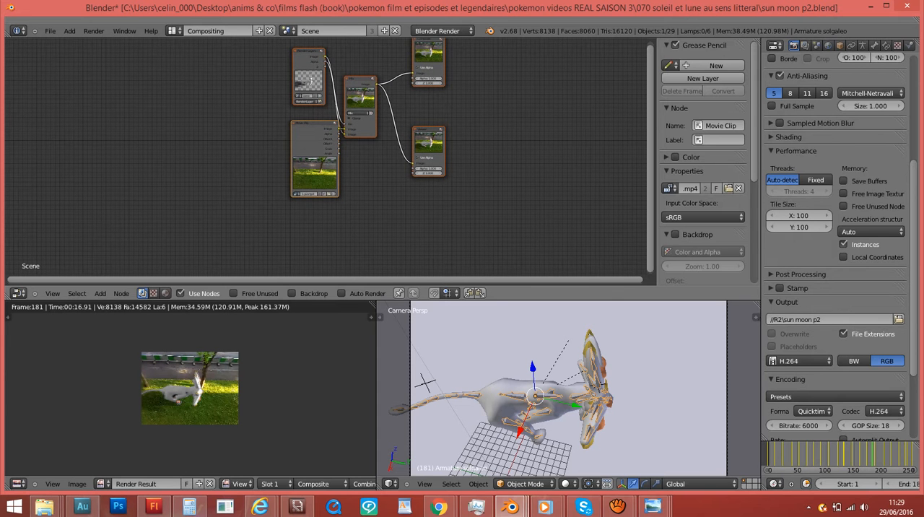
key(x)
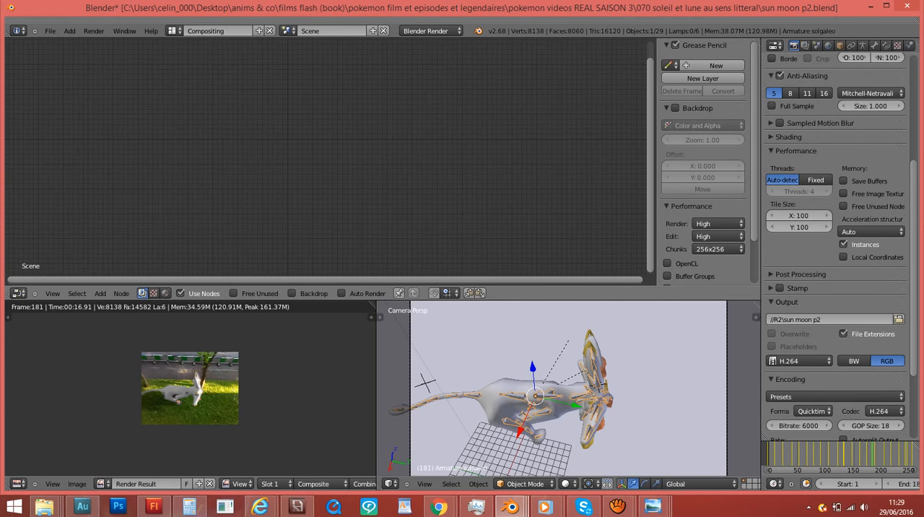
click(181, 294)
click(181, 293)
key(shift+a)
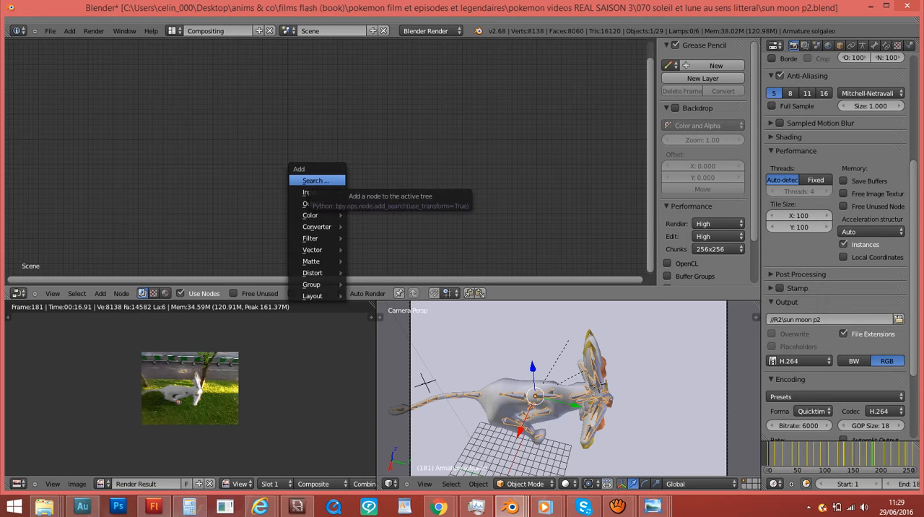
key(Escape)
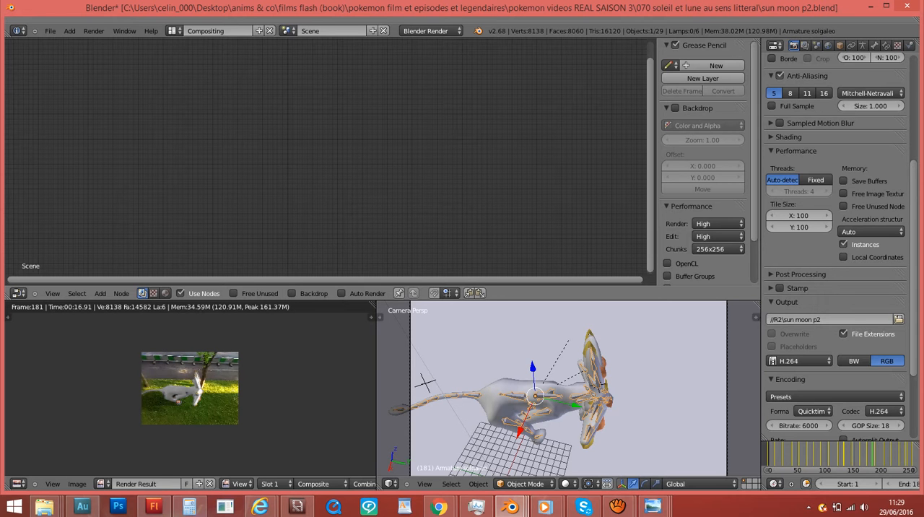
- Add a Movie Clip input node to the empty compositor tree
key(shift+a)
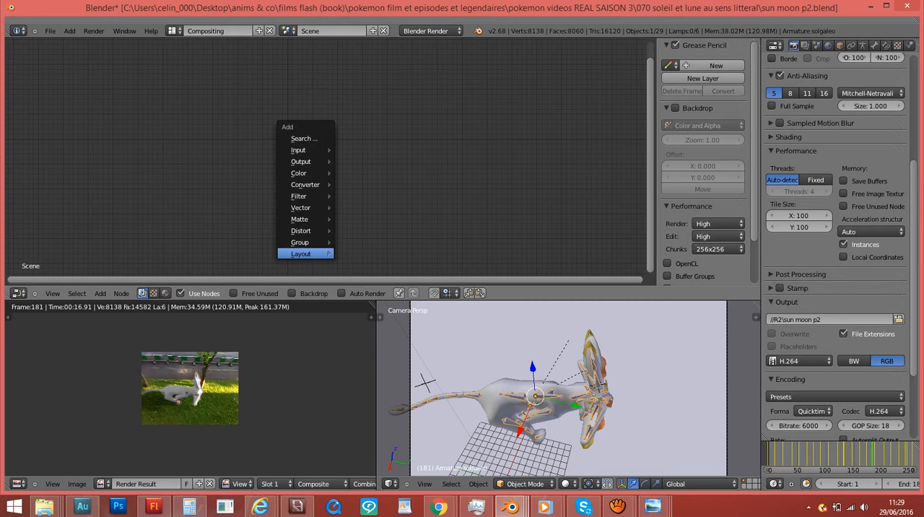
mouse_move(318, 150)
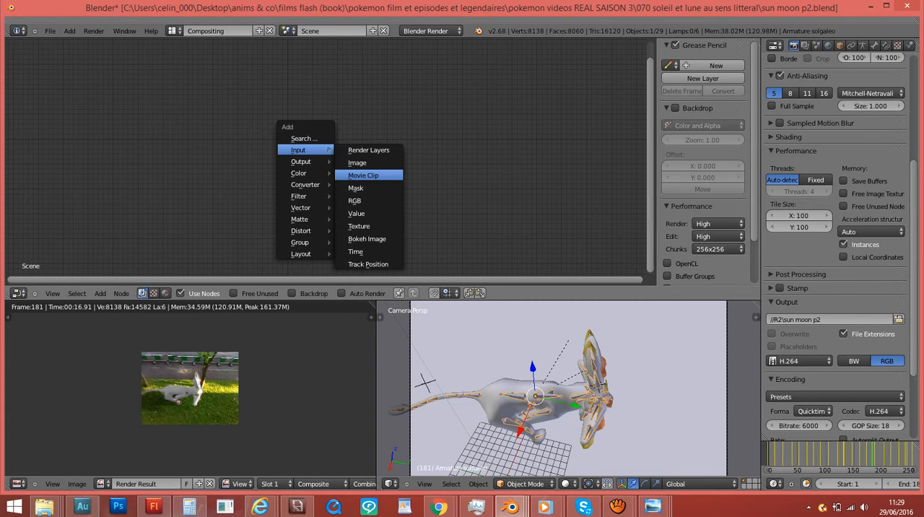
click(363, 176)
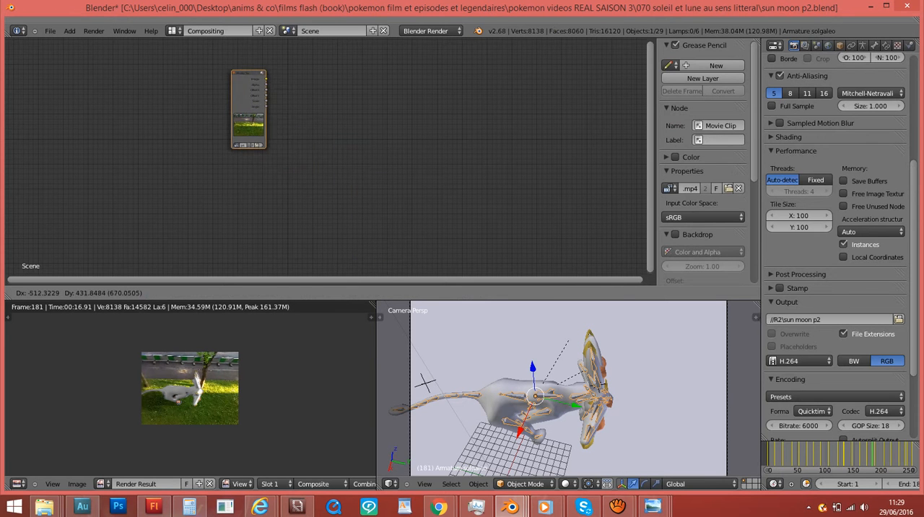
- Add a Viewer output node and place it to the right of the Movie Clip node, leaving space between them
scroll(326, 158, up, 6)
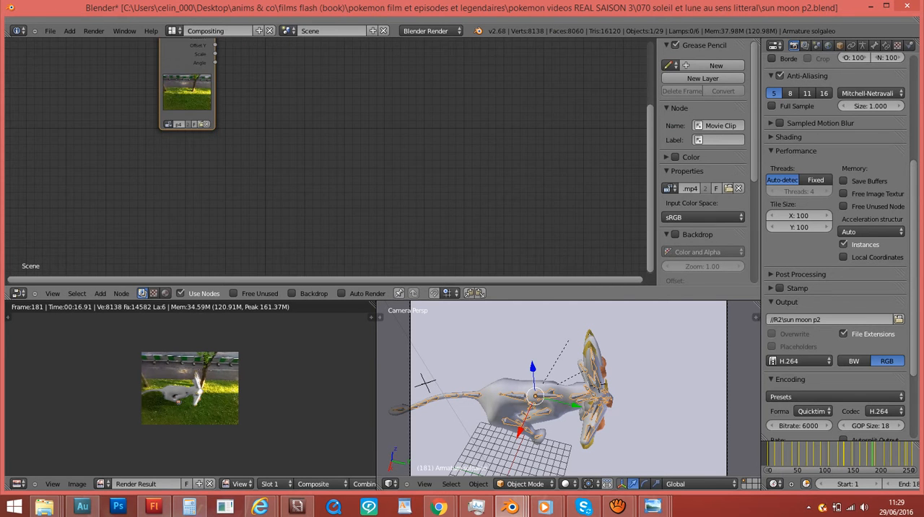
shift+scroll(326, 157, up, 5)
shift+scroll(326, 158, down, 2)
scroll(326, 157, down, 2)
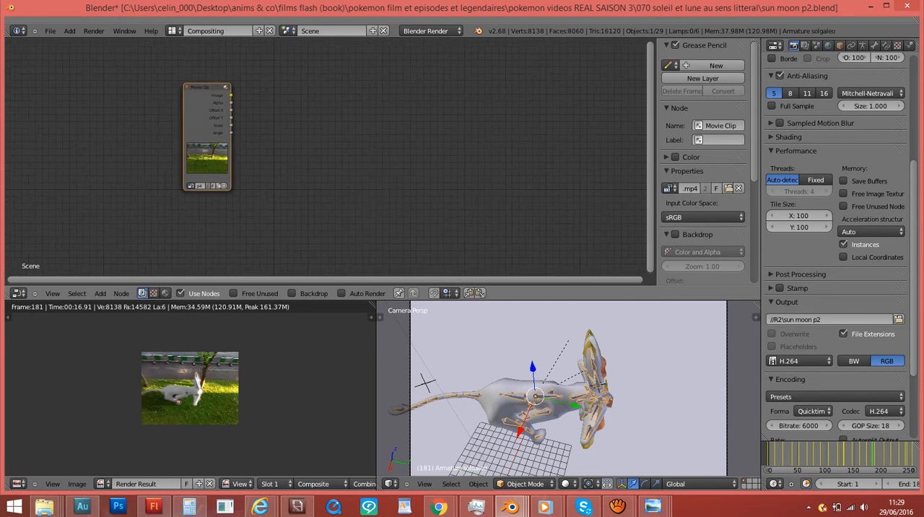
scroll(326, 157, down, 1)
key(shift+a)
mouse_move(278, 167)
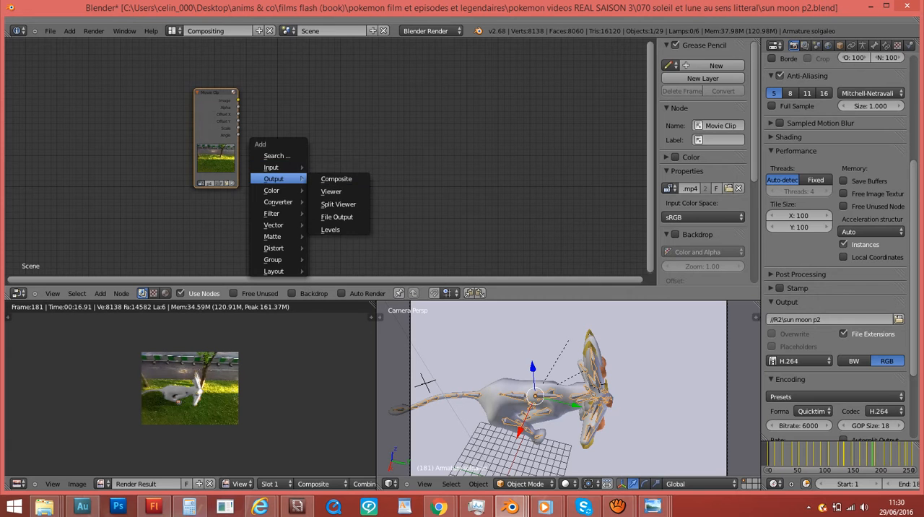
click(331, 191)
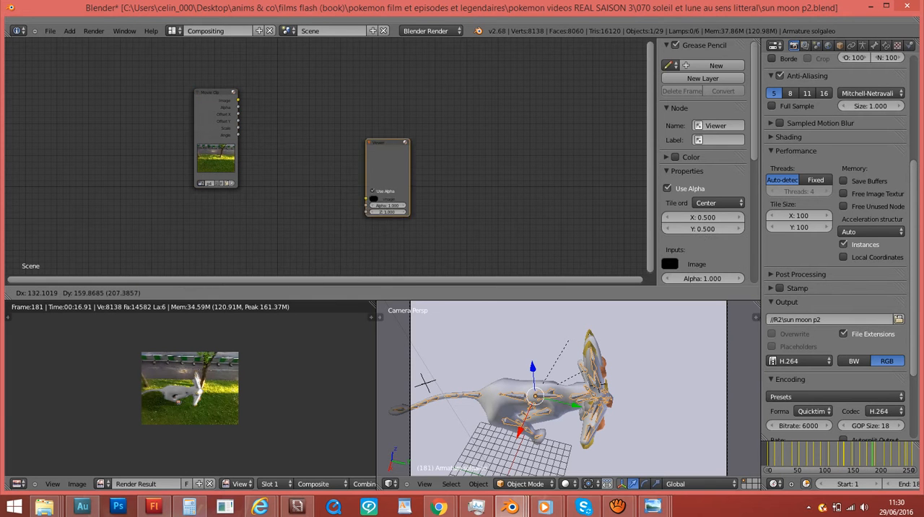
click(373, 97)
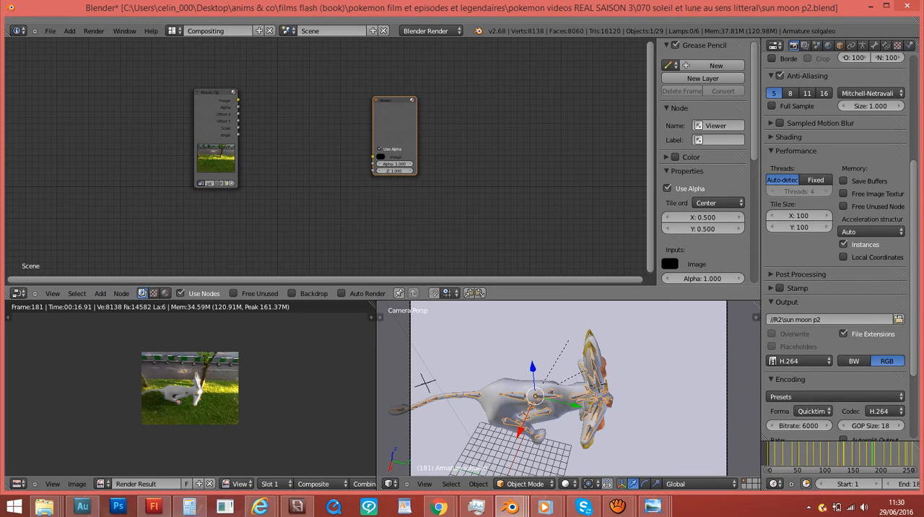
- Add a Mix color node and place it between and slightly below the Movie Clip and Viewer nodes
key(shift+a)
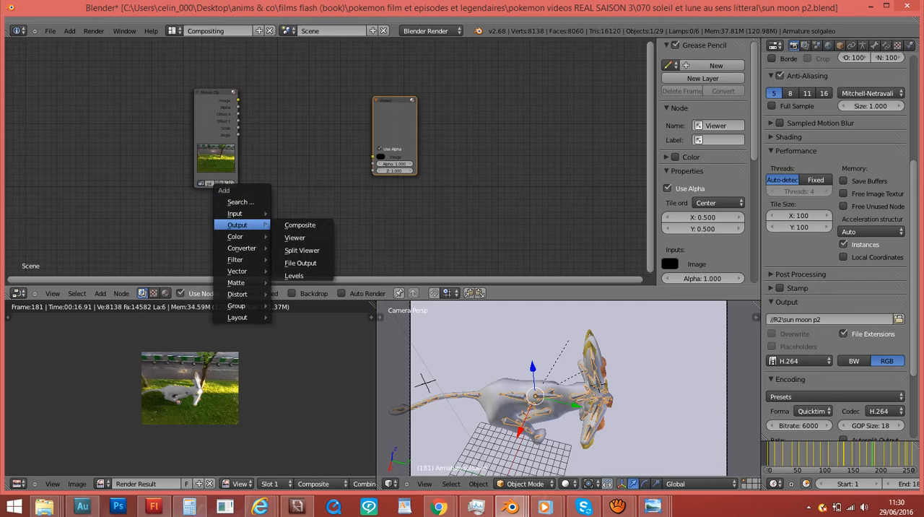
click(289, 236)
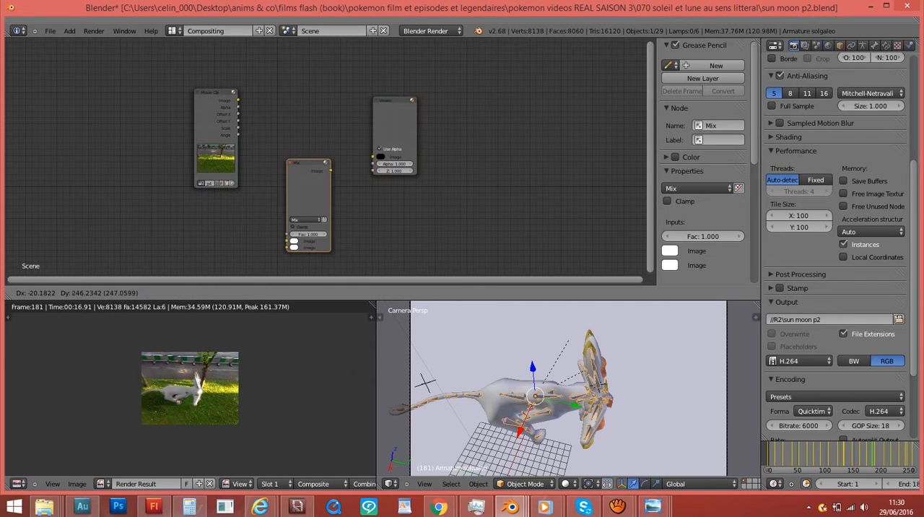
click(293, 272)
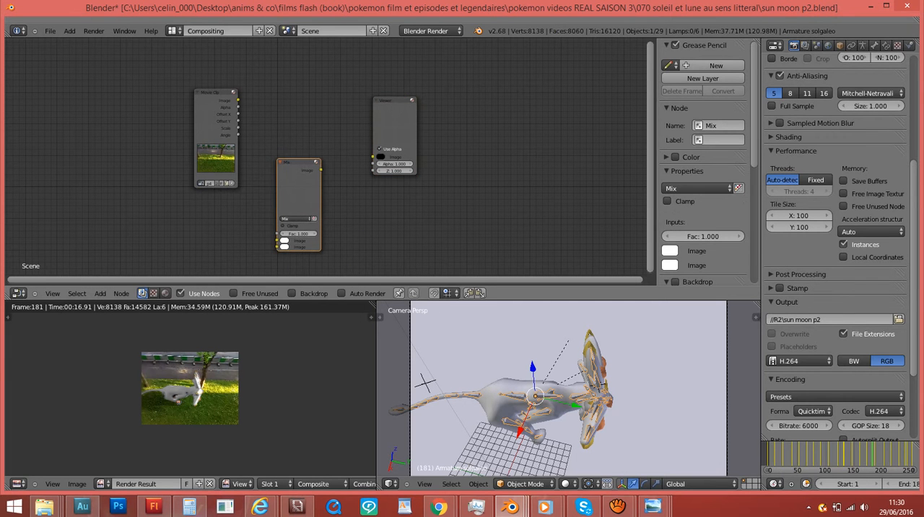
- Add a Render Layers input node and place it just below the Movie Clip node
key(shift+a)
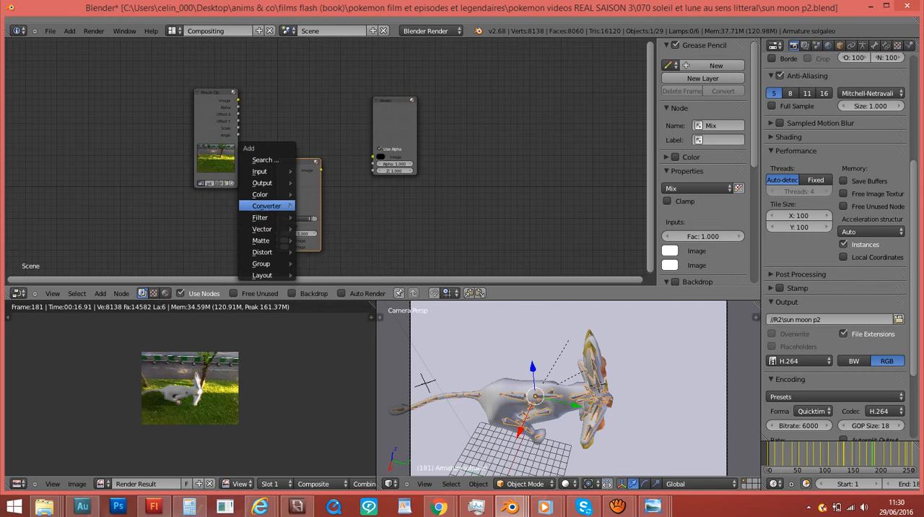
mouse_move(264, 194)
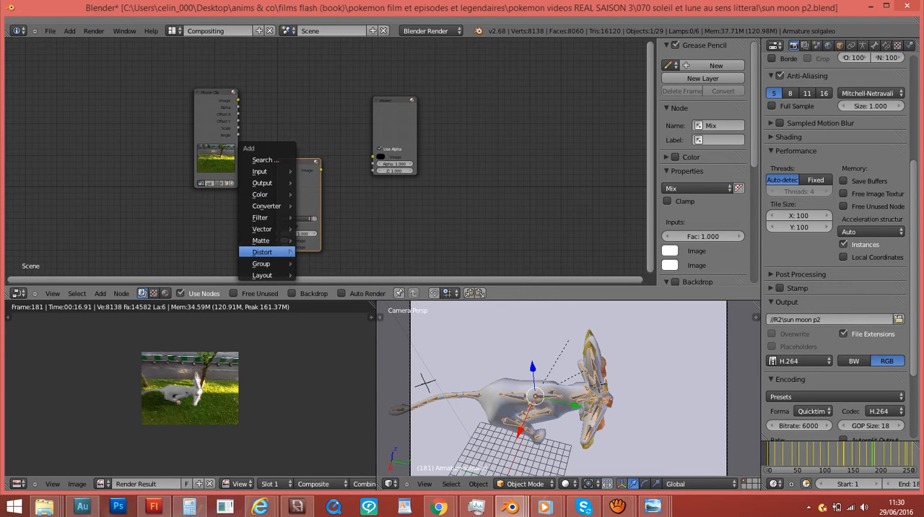
mouse_move(274, 171)
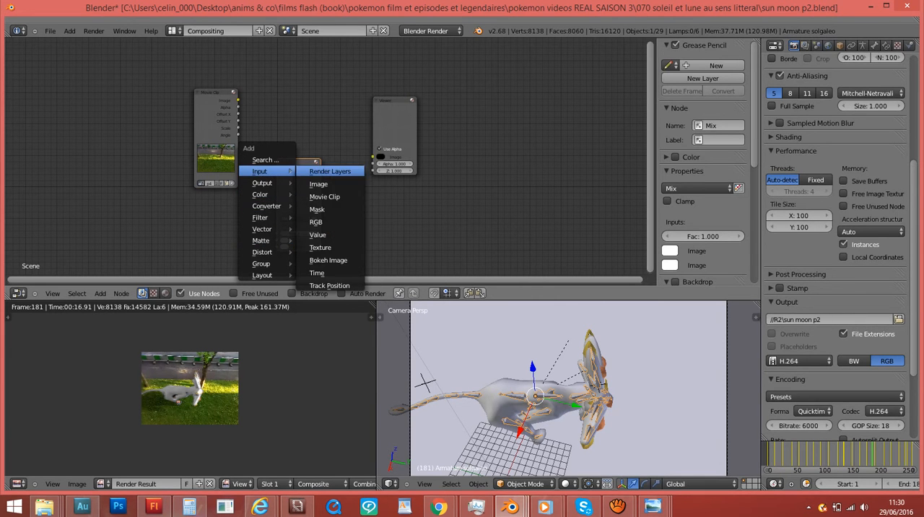
click(330, 171)
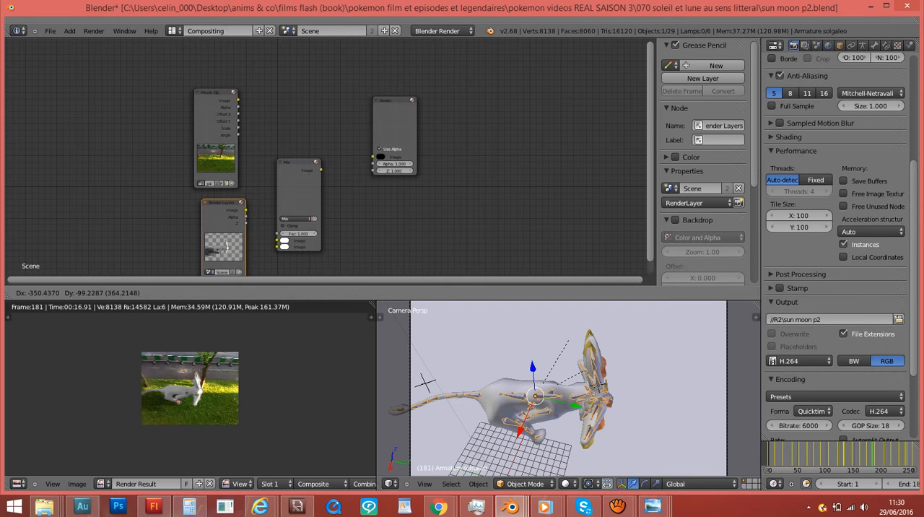
click(213, 238)
- Add a Composite output node and place it just below the Viewer node
key(shift+a)
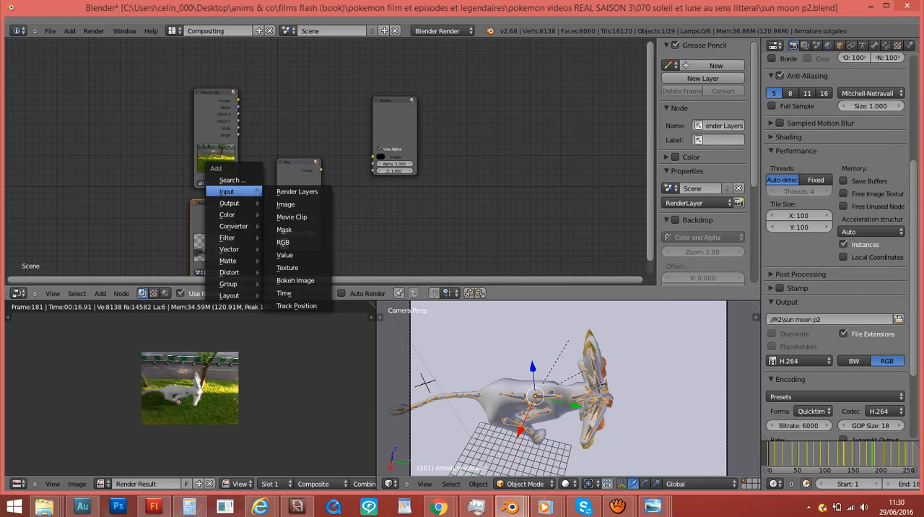
mouse_move(229, 203)
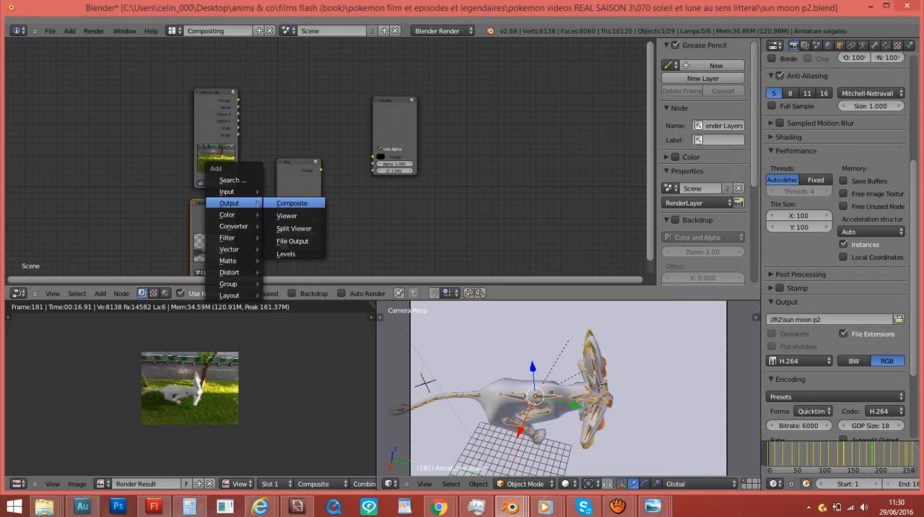
click(291, 203)
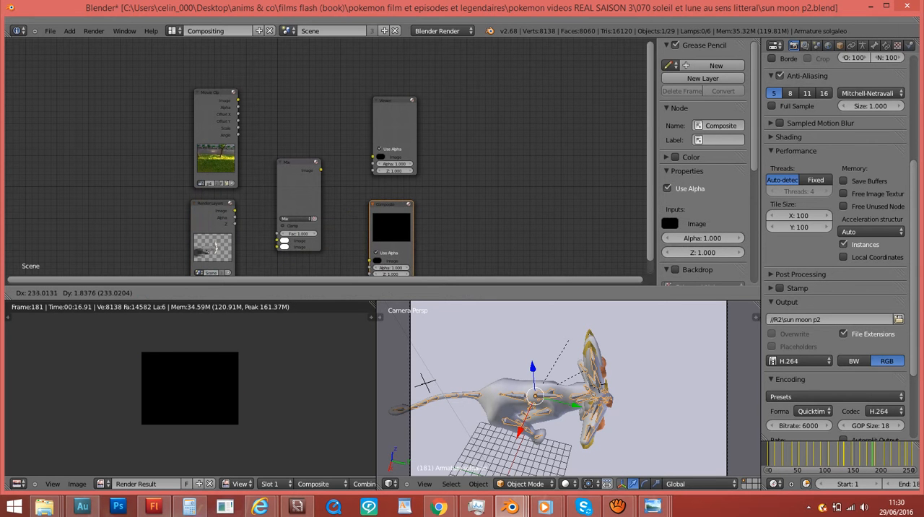
click(367, 202)
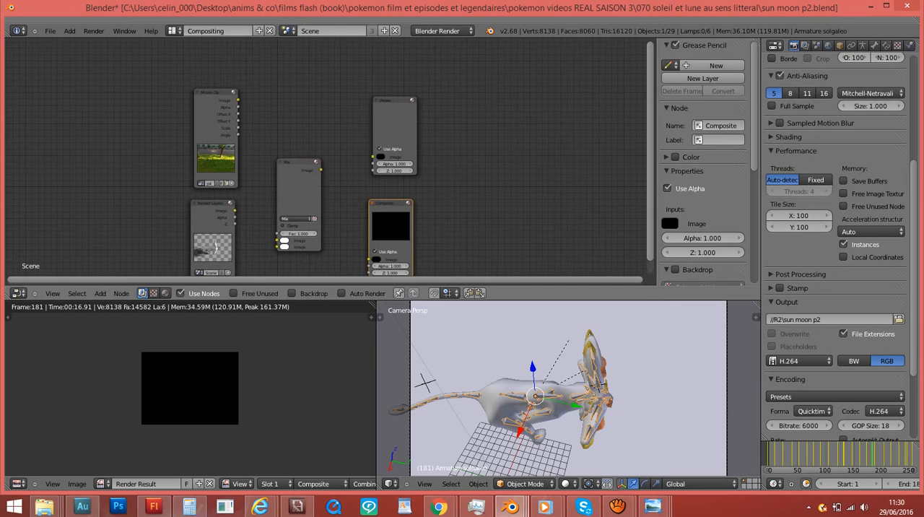
key(shift+a)
mouse_move(337, 228)
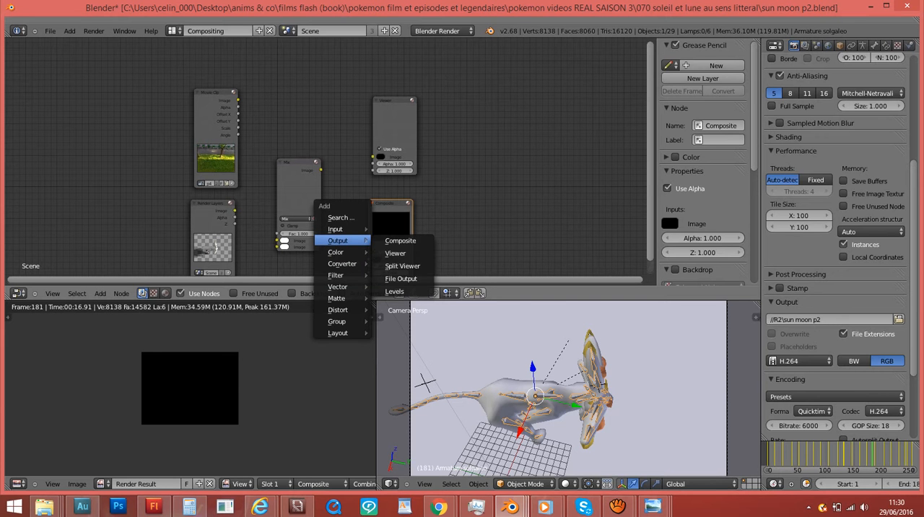
- Bring up the sun moon p2 TUTO.blend window over the working file and switch it to the Compositing layout
click(510, 507)
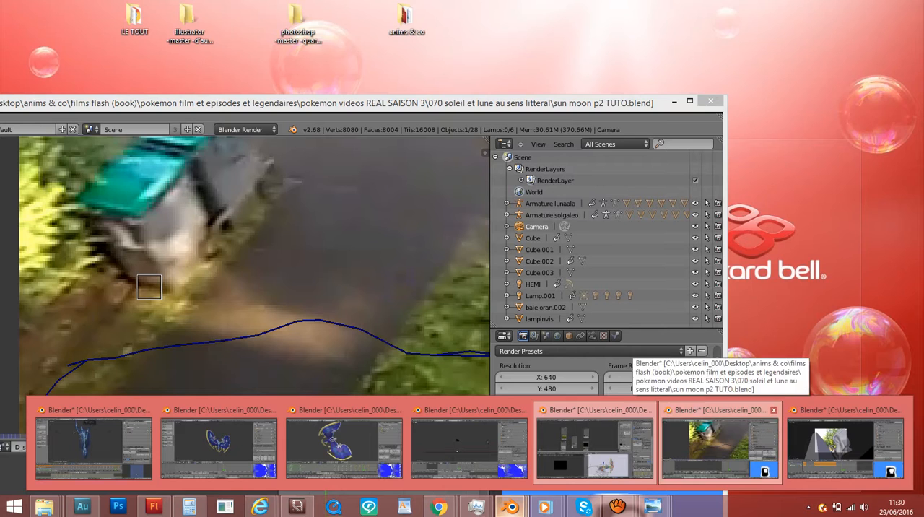
click(594, 447)
drag(173, 102, 347, 116)
click(349, 141)
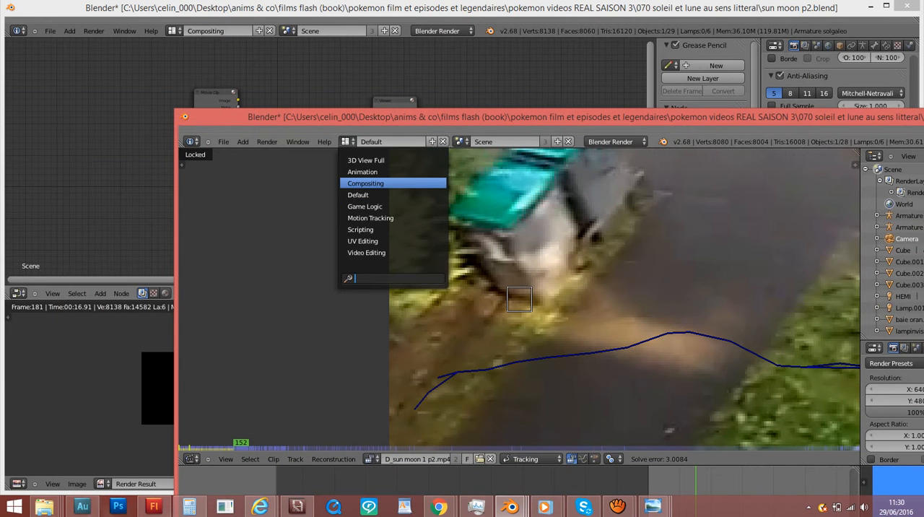
click(367, 184)
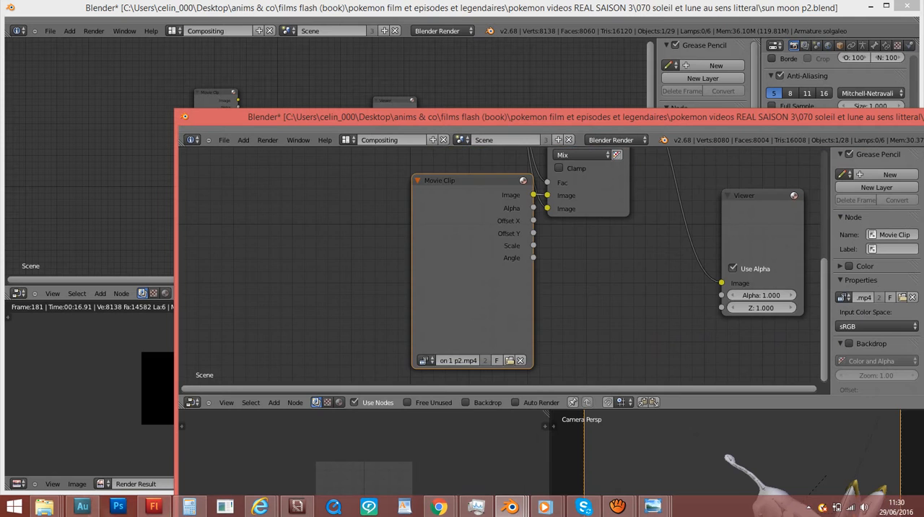
- Bring the reference node tree fully into view and move its window aside so the working nodes are uncovered
scroll(496, 264, down, 5)
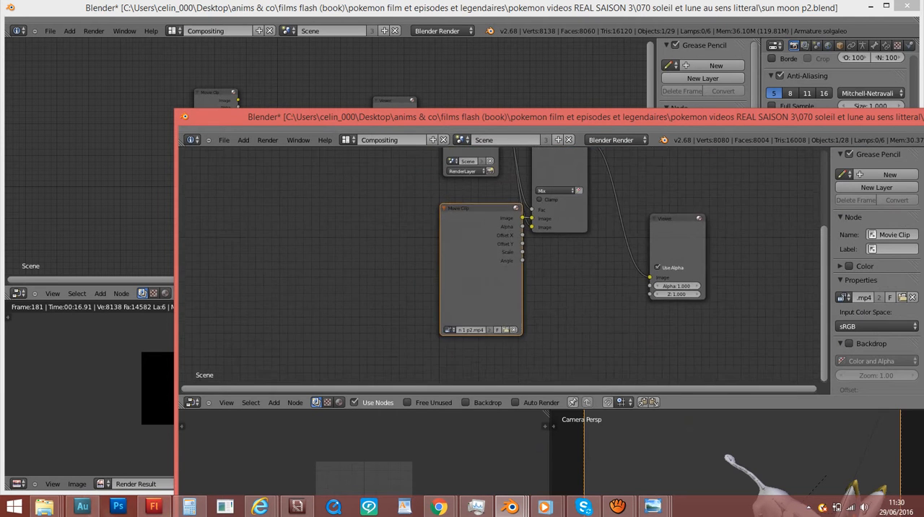
middle_drag(497, 253, 496, 375)
middle_drag(497, 317, 504, 276)
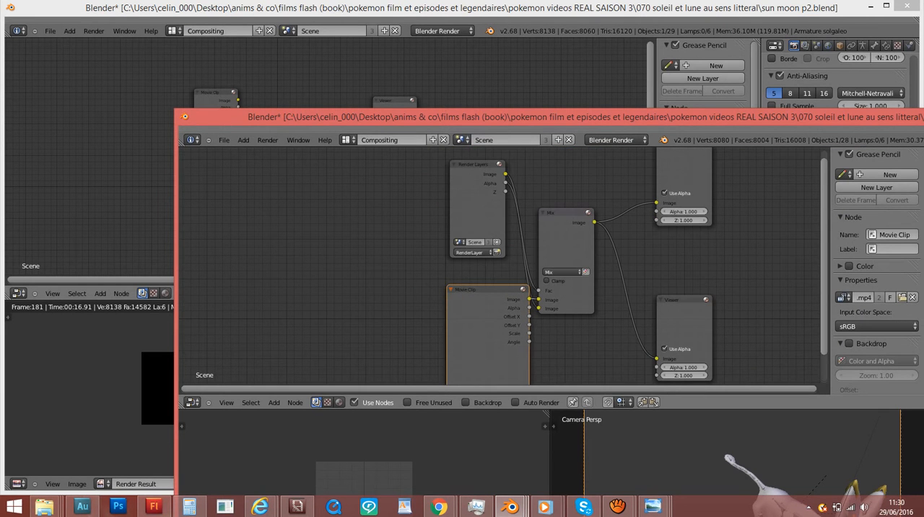
drag(505, 117, 780, 78)
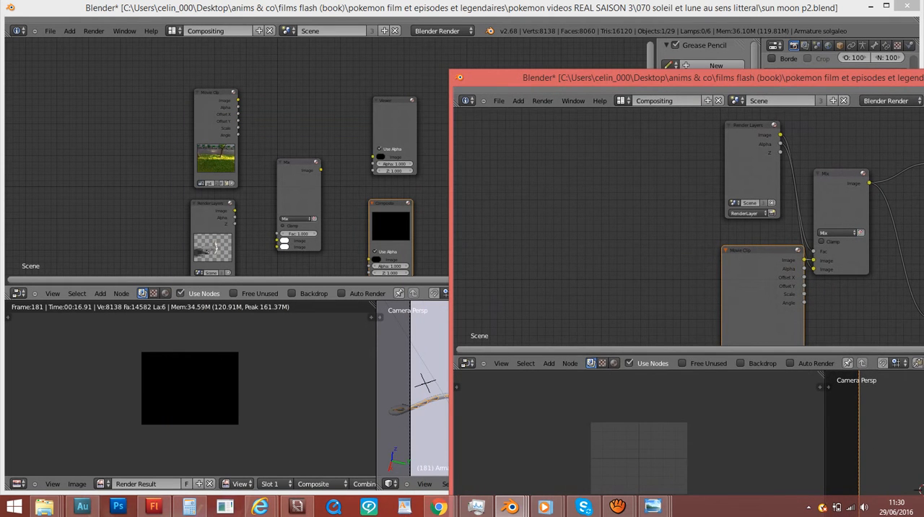
- Rearrange the working file's input nodes so Render Layers sits above Movie Clip, as in the reference tree
click(209, 224)
mouse_move(209, 224)
mouse_down()
mouse_move(235, 94)
mouse_move(202, 93)
mouse_move(203, 208)
mouse_up()
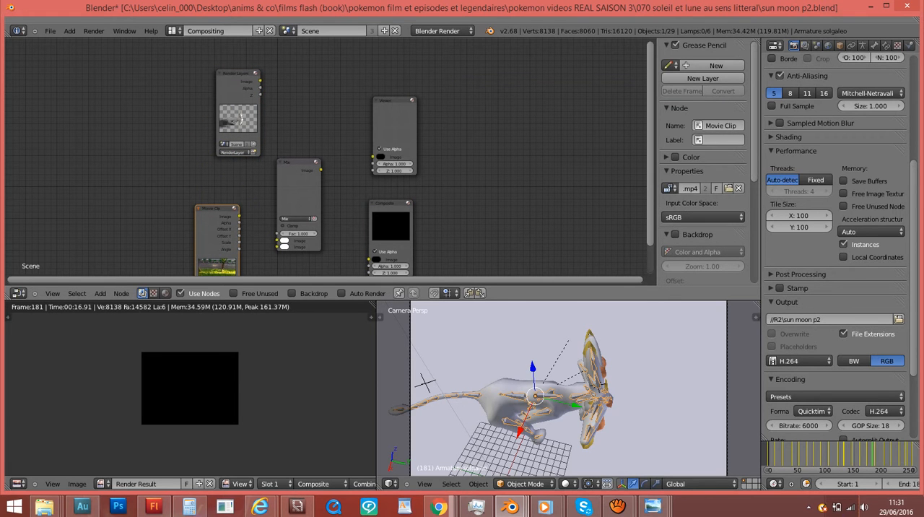
- Check the reference tree's output nodes and swap the working file's outputs so Composite sits above Viewer
mouse_move(511, 505)
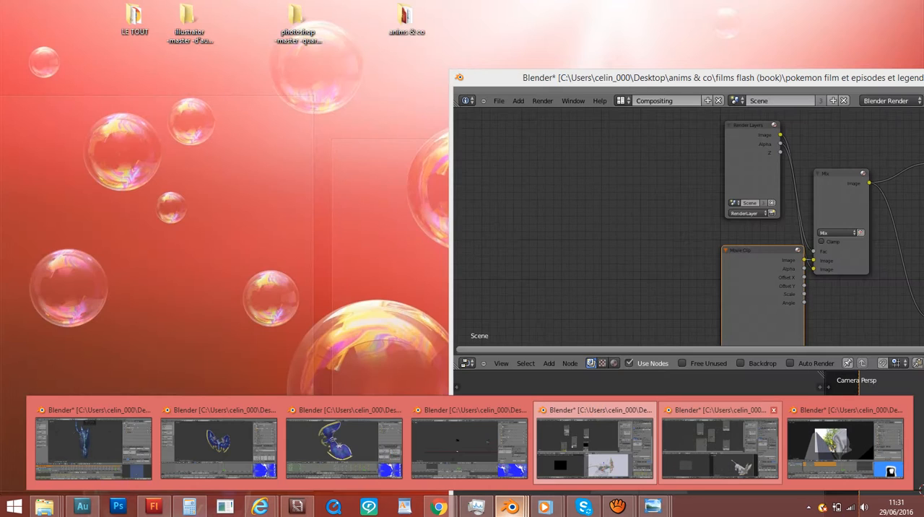
click(845, 446)
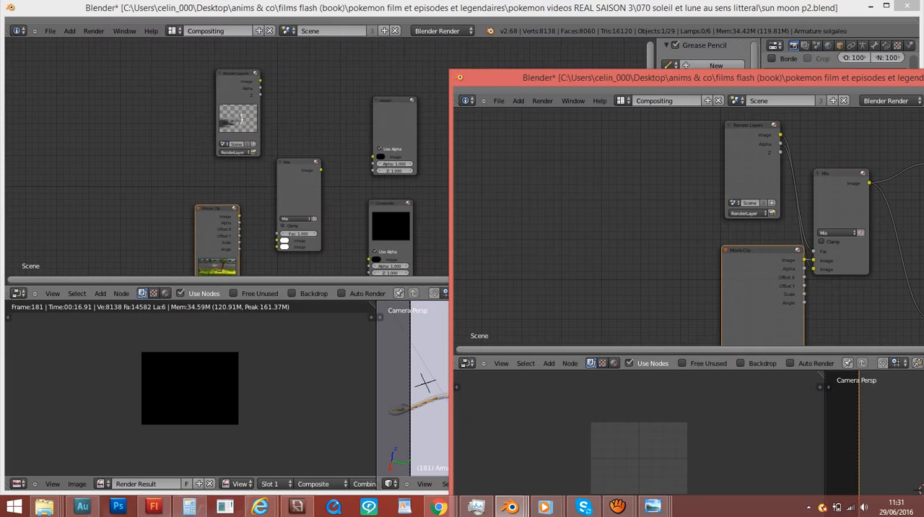
drag(707, 78, 781, 112)
scroll(613, 264, up, 3)
scroll(613, 264, down, 6)
click(394, 115)
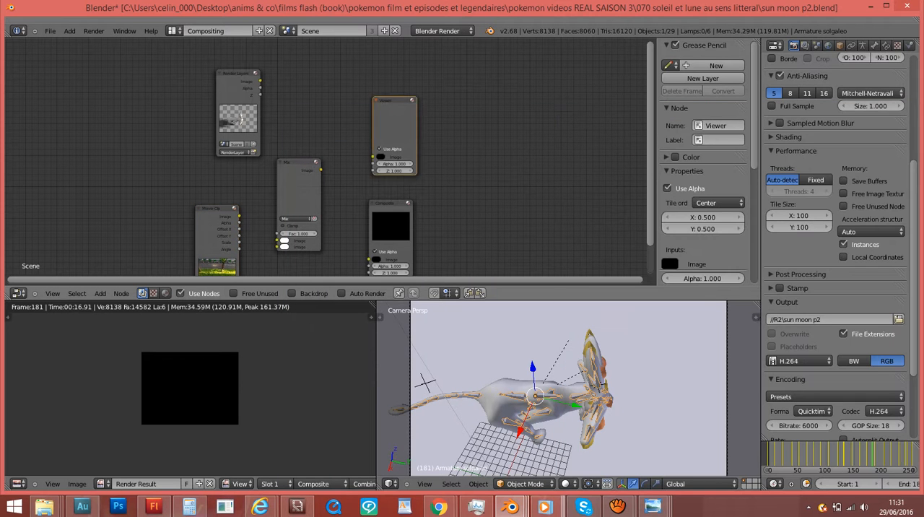
drag(394, 115, 372, 92)
click(391, 205)
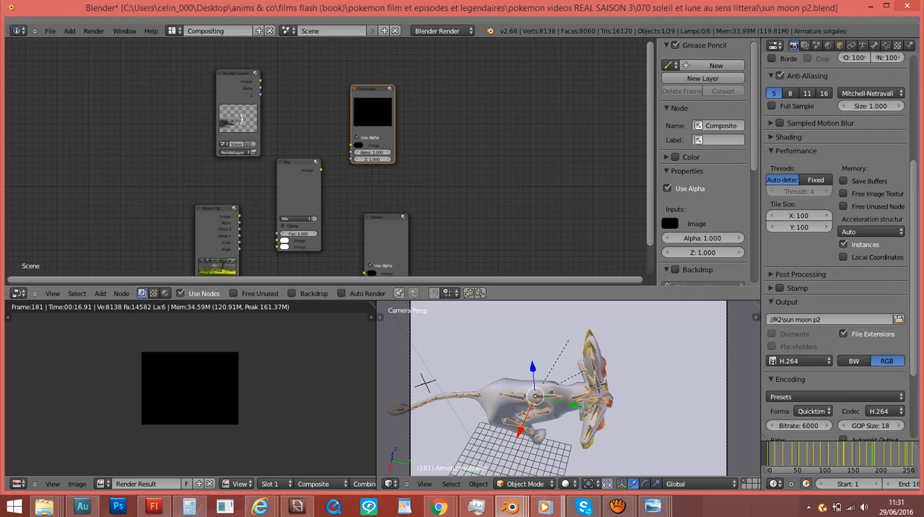
drag(386, 220, 379, 245)
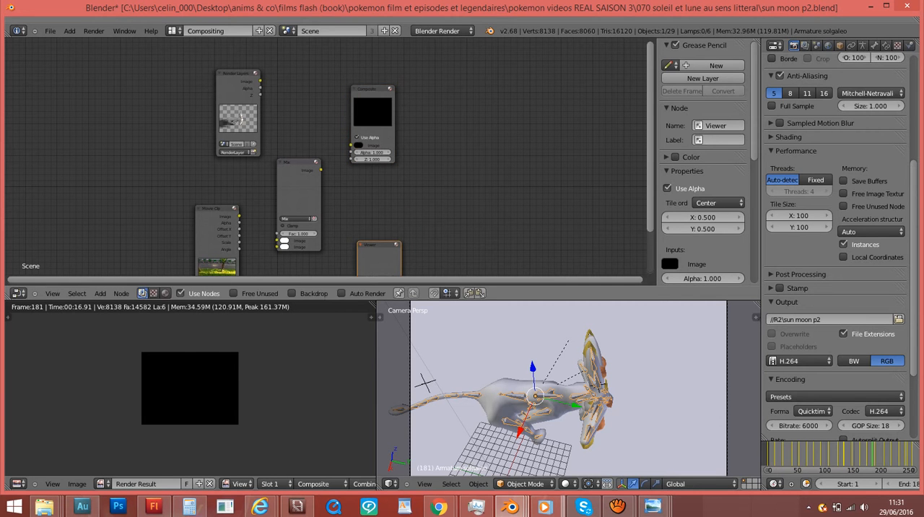
mouse_move(372, 90)
mouse_down()
mouse_move(367, 82)
mouse_move(394, 125)
mouse_move(397, 108)
mouse_move(366, 97)
mouse_move(372, 90)
mouse_up()
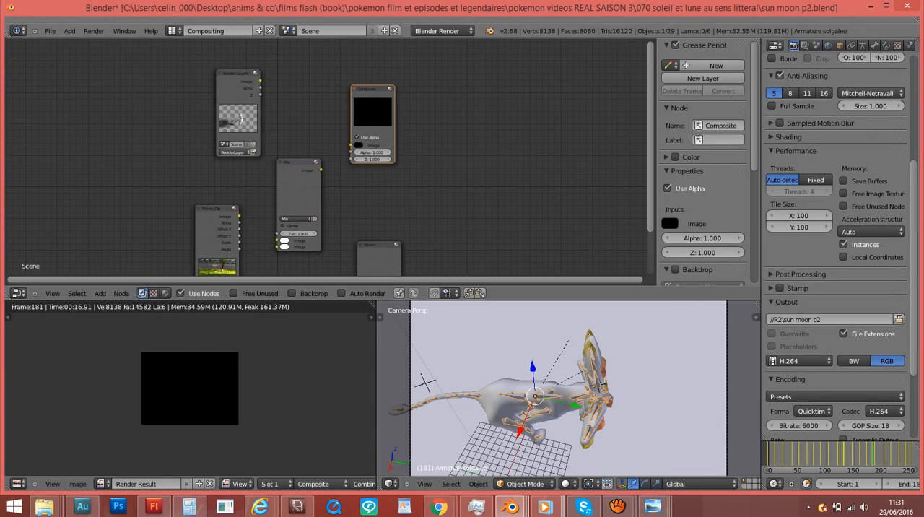
- Zoom in on the working node tree and enlarge the node editor downward over the lower editors
drag(404, 8, 519, 40)
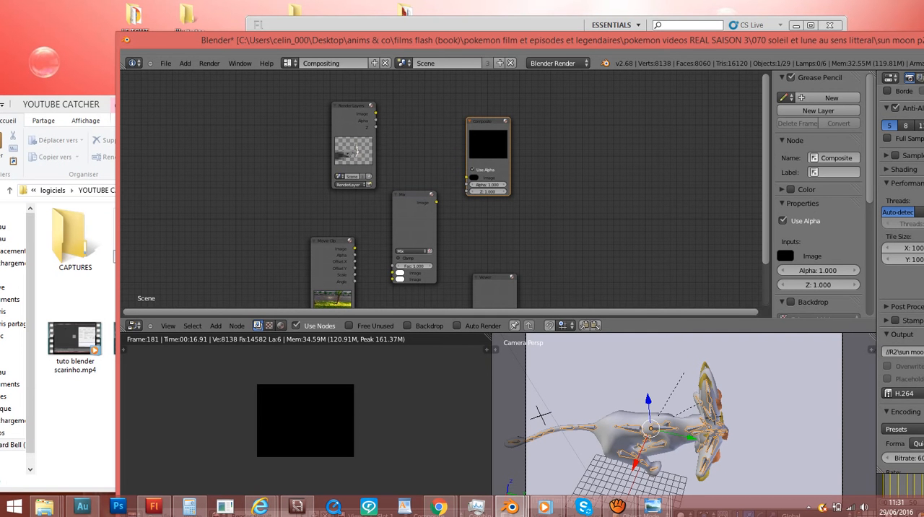
scroll(444, 191, up, 3)
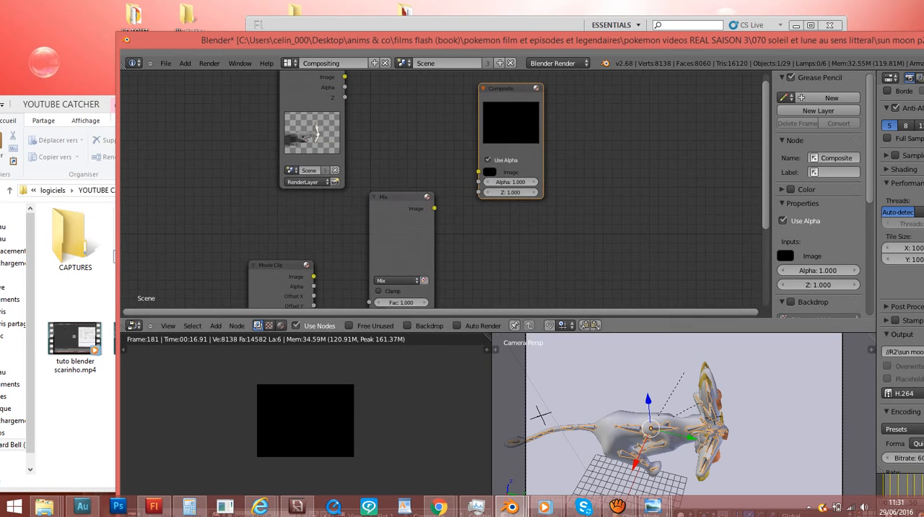
drag(448, 318, 448, 466)
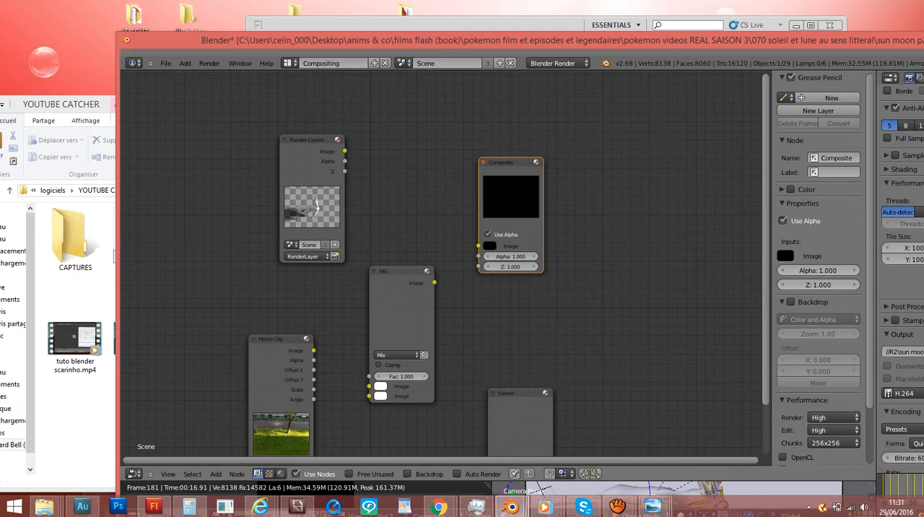
drag(462, 40, 372, 8)
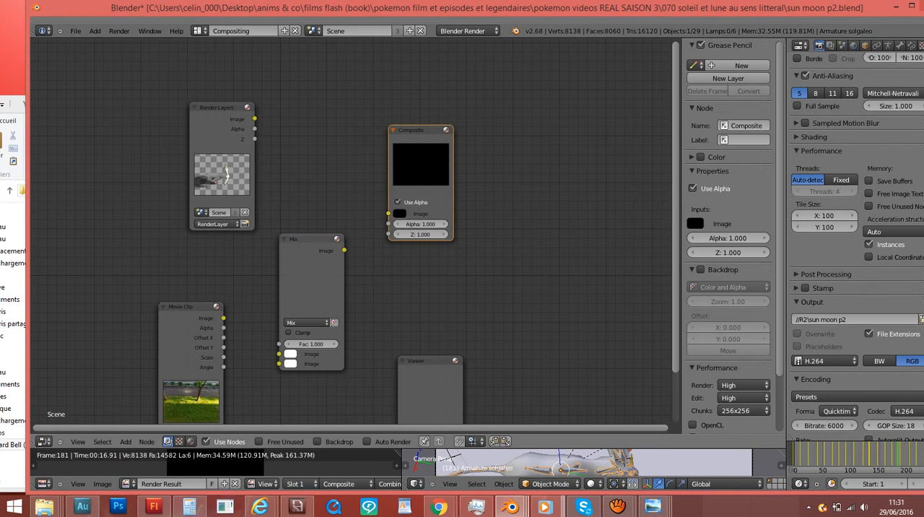
drag(372, 8, 373, 9)
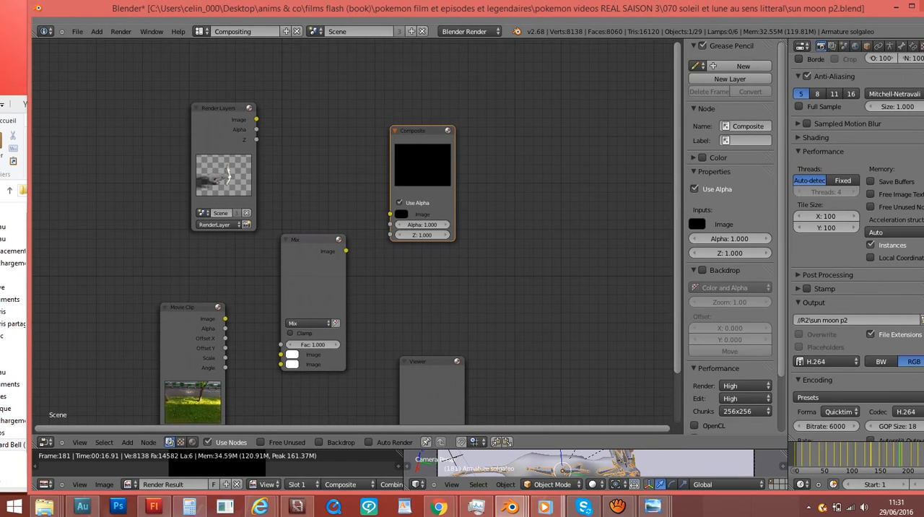
- Shrink the working file's window and arrange it side by side with the reference file's window
drag(28, 0, 209, 79)
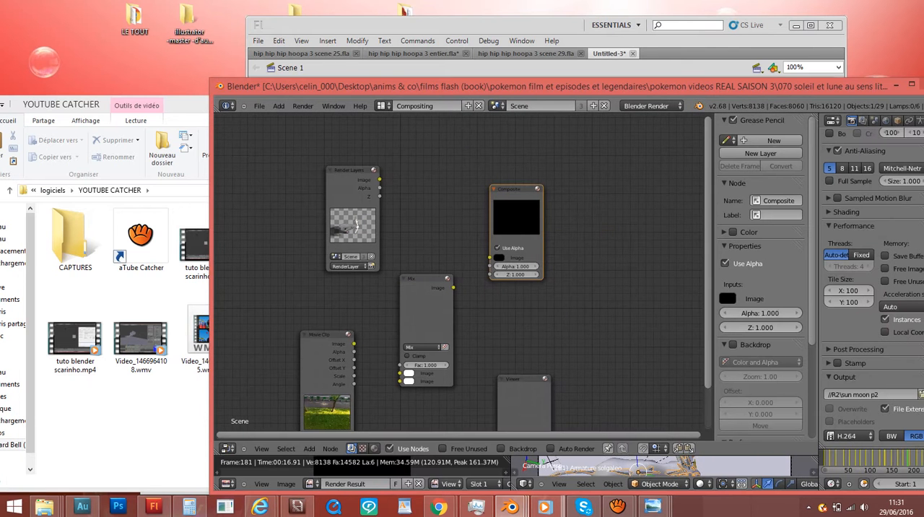
drag(433, 86, 217, 47)
drag(815, 112, 752, 93)
drag(499, 84, 691, 128)
drag(816, 136, 563, 39)
- Move the reference tree's Mix node up and away from its input nodes to spread out the incoming links
scroll(683, 175, up, 3)
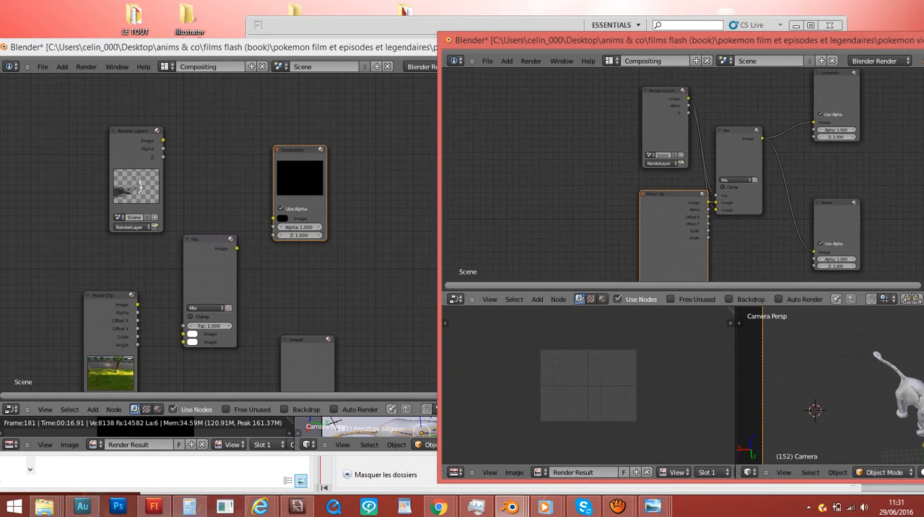
middle_drag(683, 176, 691, 213)
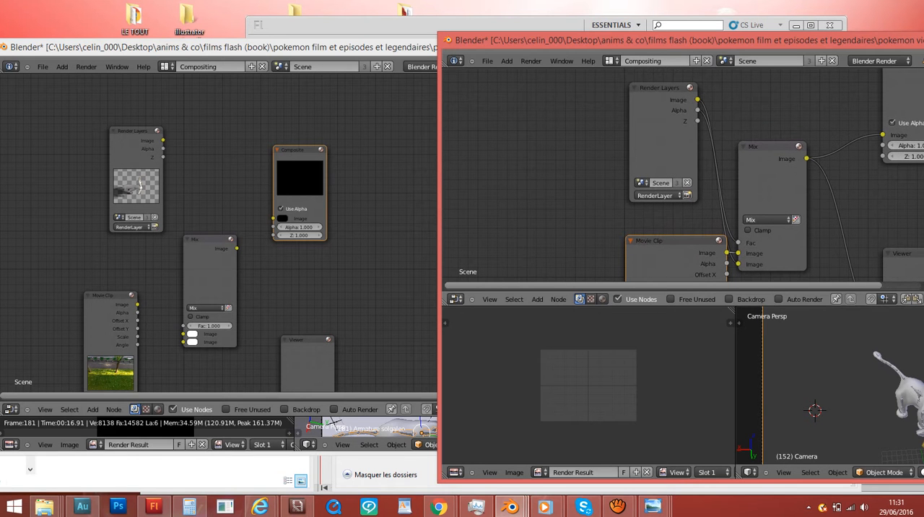
drag(773, 181, 830, 127)
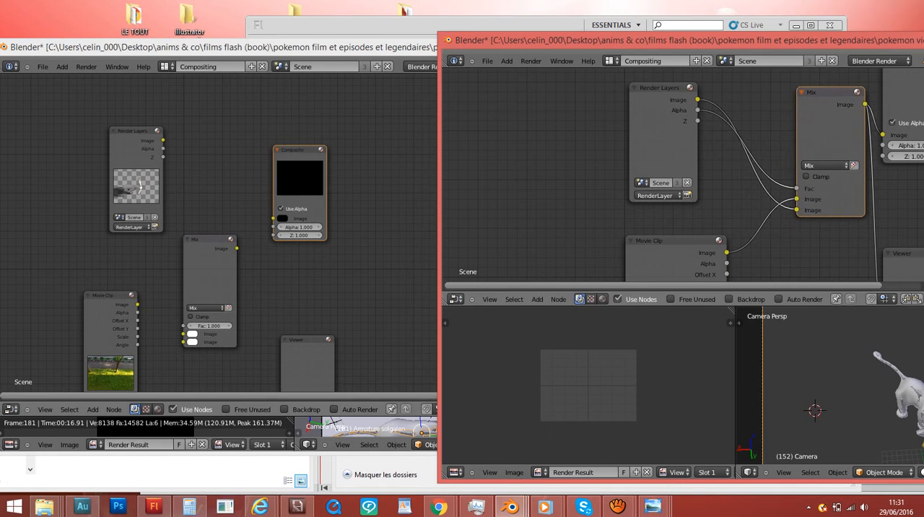
- Connect the working file's Render Layers Image output to the second Image input of the Mix node
click(209, 271)
scroll(210, 271, up, 2)
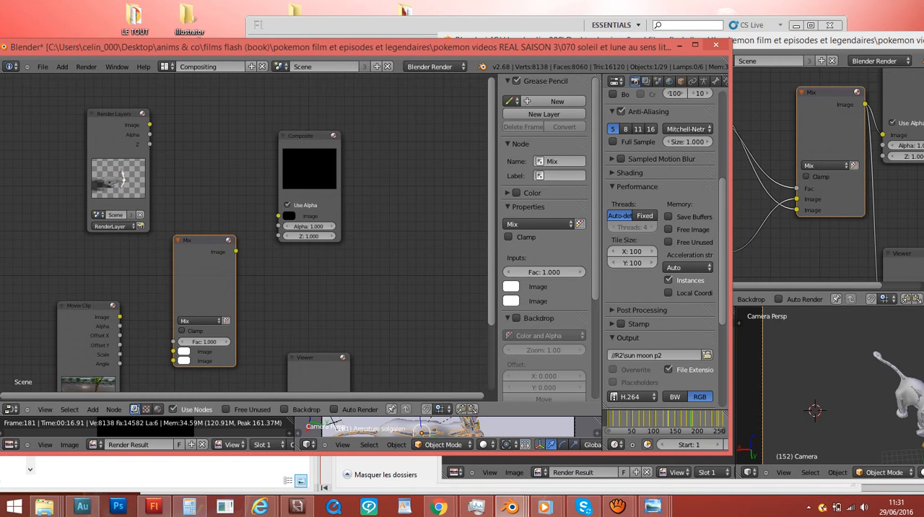
drag(150, 125, 173, 359)
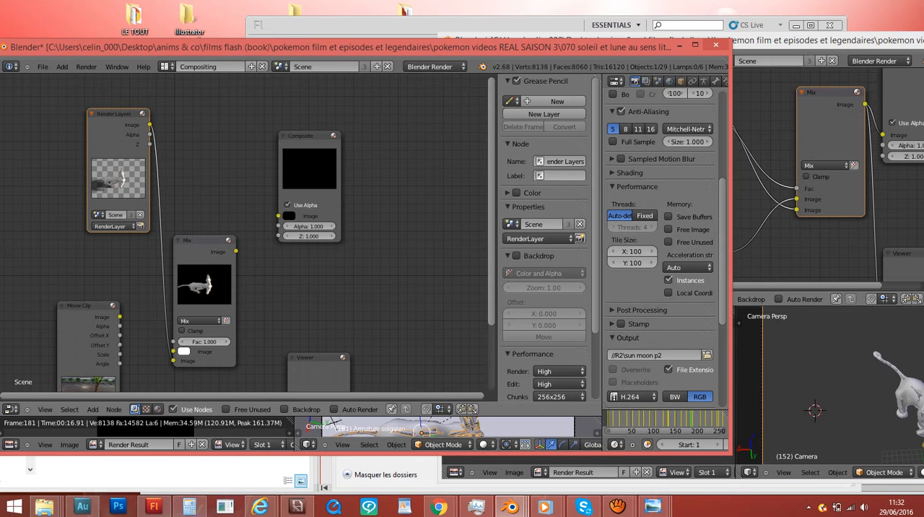
- Check the reference links and connect the Movie Clip Image output to the Mix node's first Image input
click(765, 247)
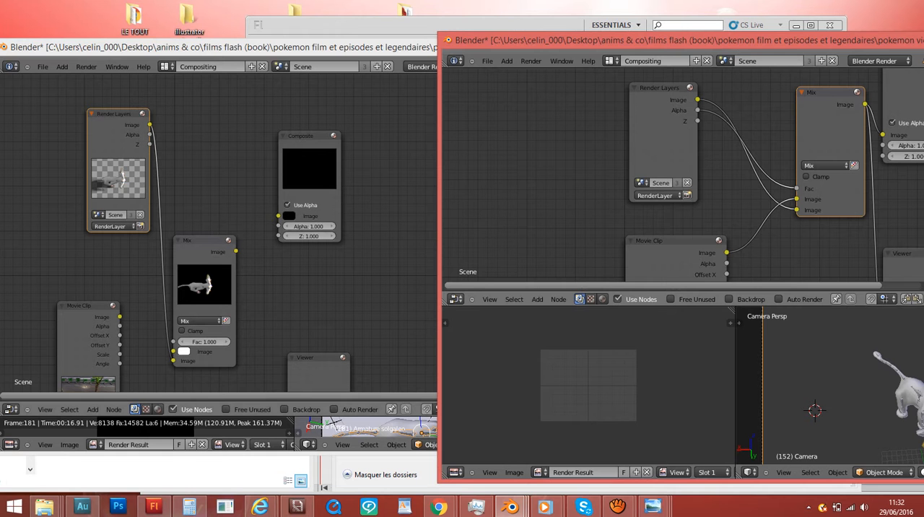
drag(120, 317, 173, 352)
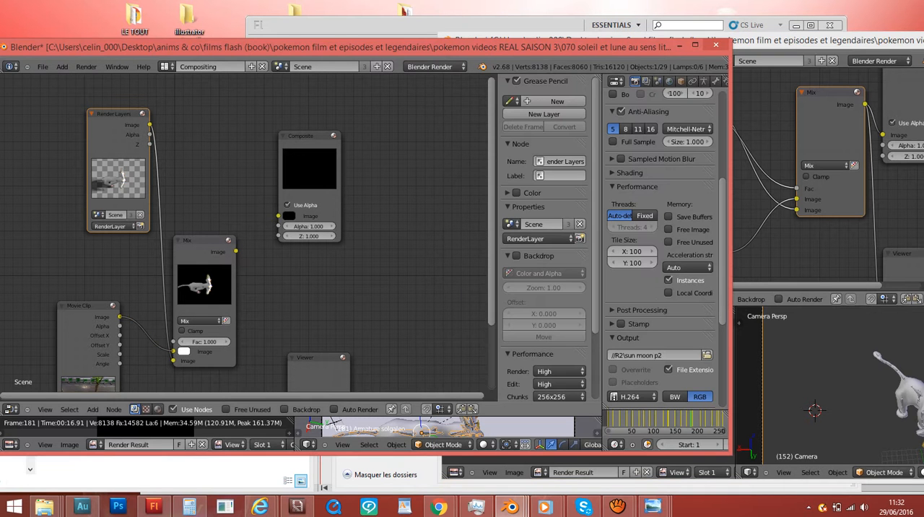
- Check the reference links and connect the working file's Render Layers Alpha output to the Mix node's Fac input
click(87, 334)
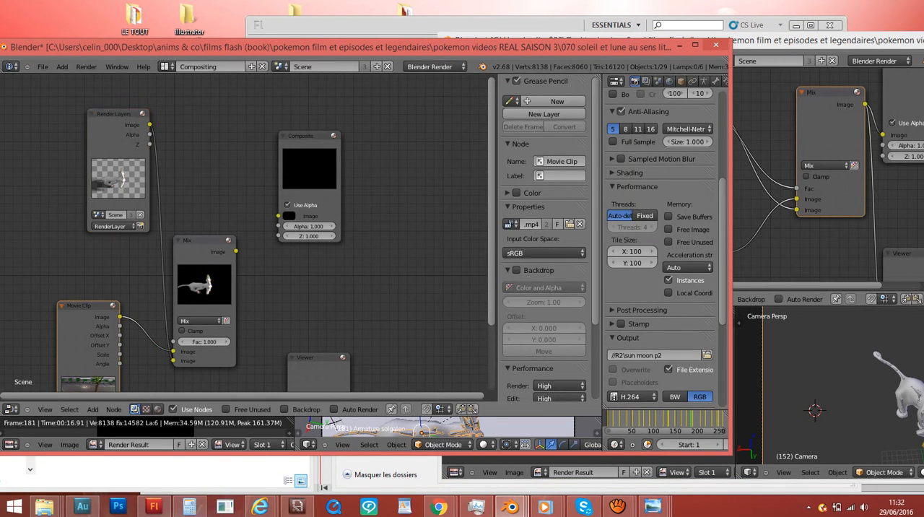
scroll(246, 234, down, 2)
drag(108, 326, 115, 307)
click(769, 134)
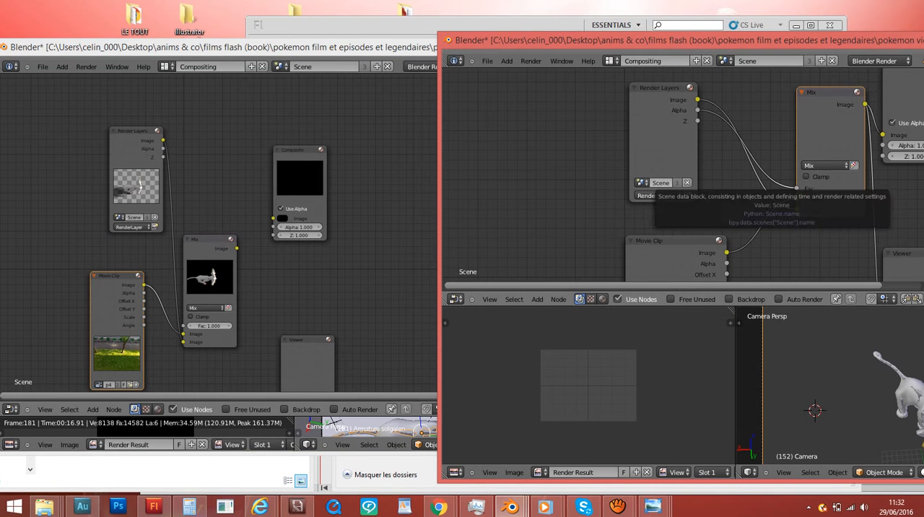
click(375, 165)
drag(163, 149, 183, 341)
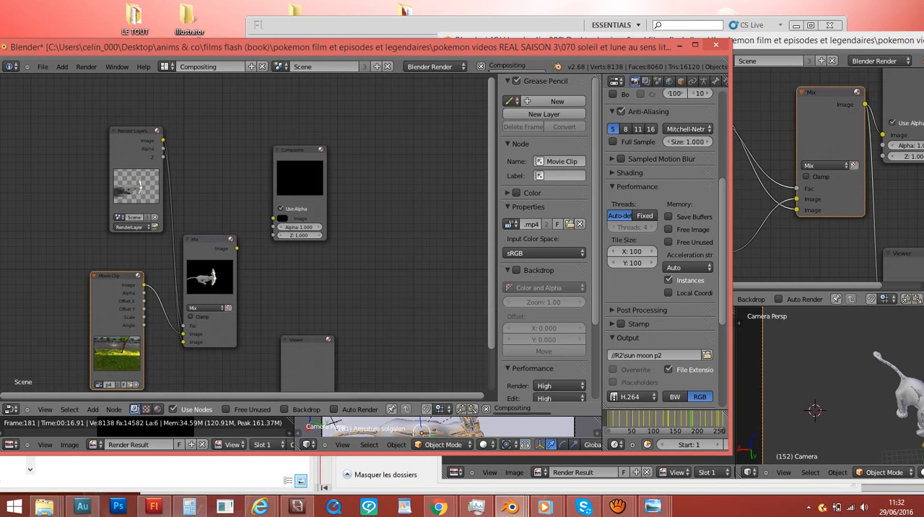
scroll(246, 230, up, 3)
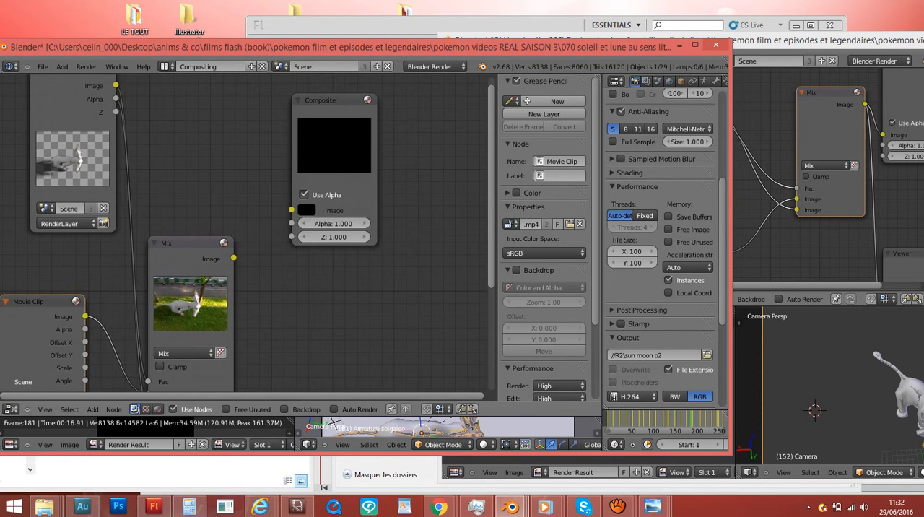
scroll(246, 234, down, 5)
- Bring the reference window over for comparison and connect the working file's Mix output to the Composite node's Image input
click(794, 41)
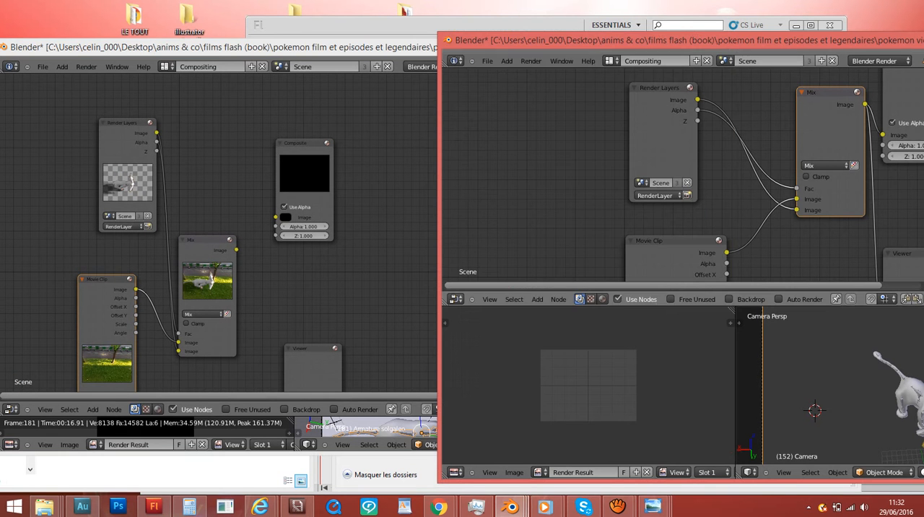
drag(794, 41, 718, 53)
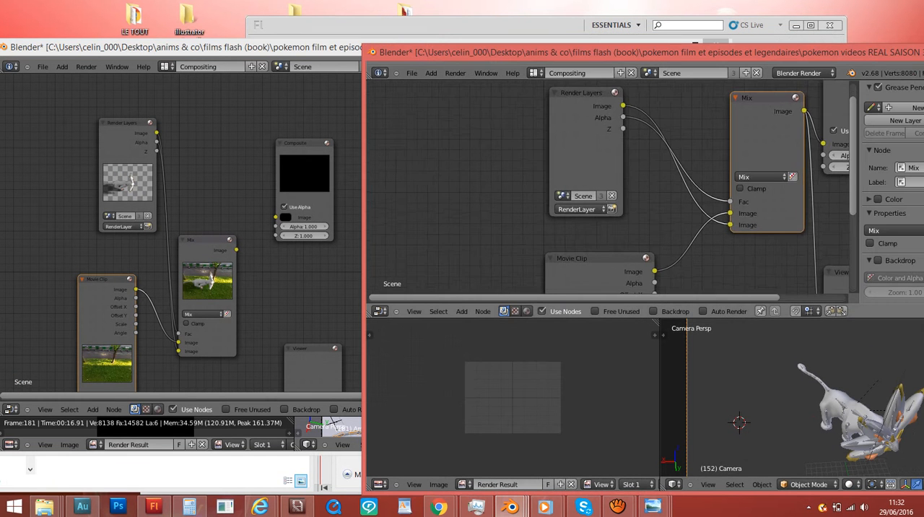
scroll(613, 188, down, 1)
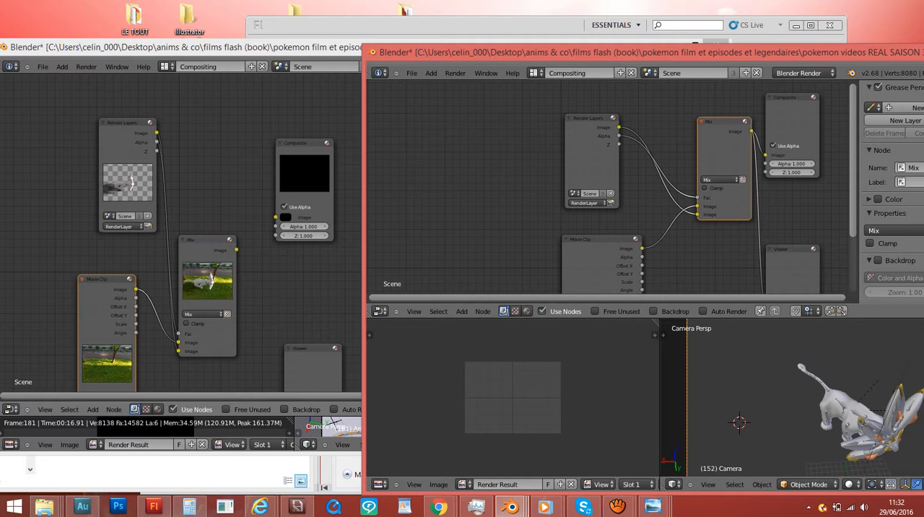
drag(275, 217, 236, 250)
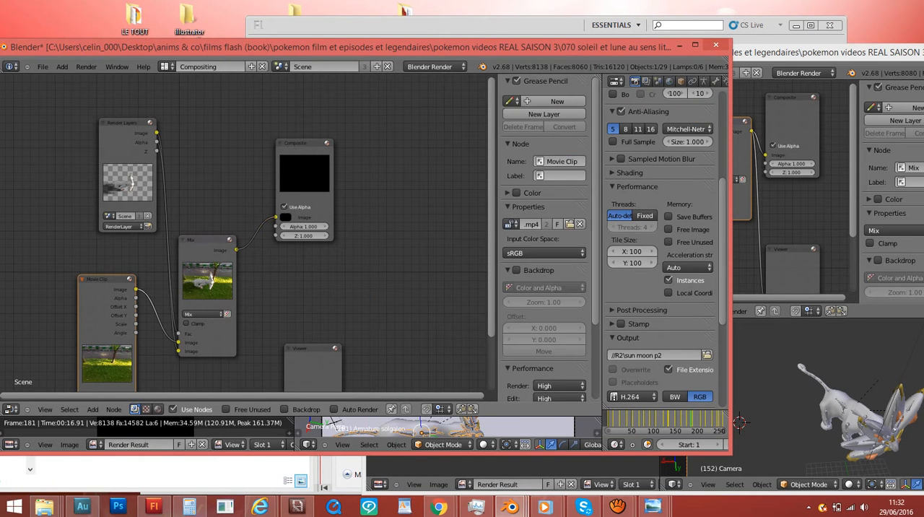
- Reposition the reference tree's Mix node to examine its output links to the Composite and Viewer nodes
key(alt+Tab)
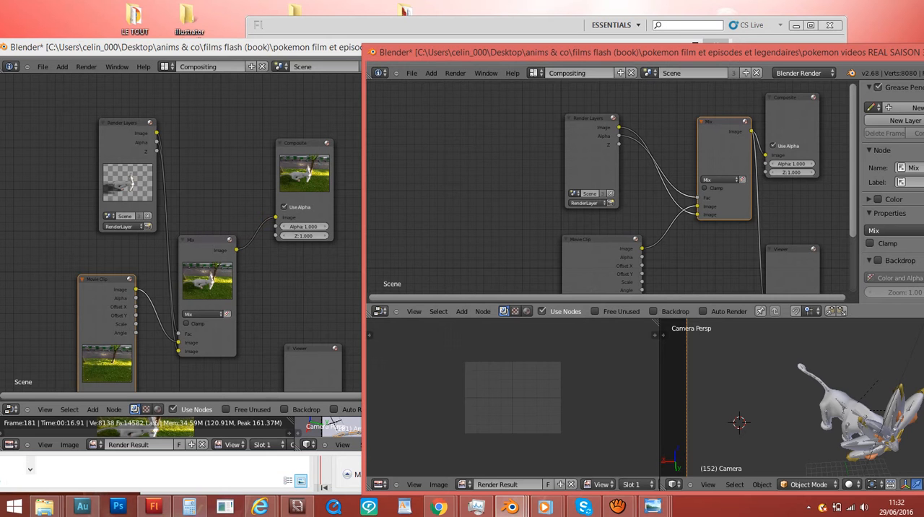
scroll(711, 152, down, 3)
scroll(711, 151, up, 1)
drag(711, 152, 696, 112)
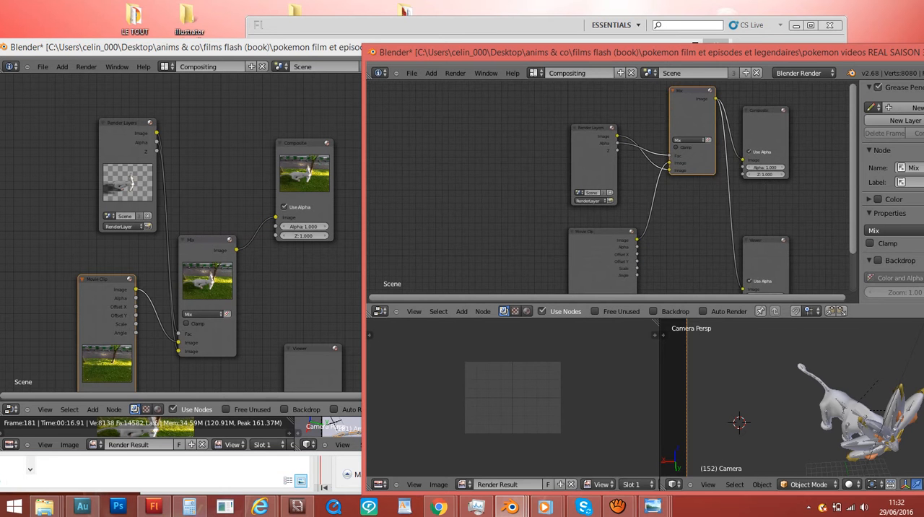
scroll(692, 145, down, 2)
middle_drag(692, 144, 676, 102)
scroll(675, 102, up, 3)
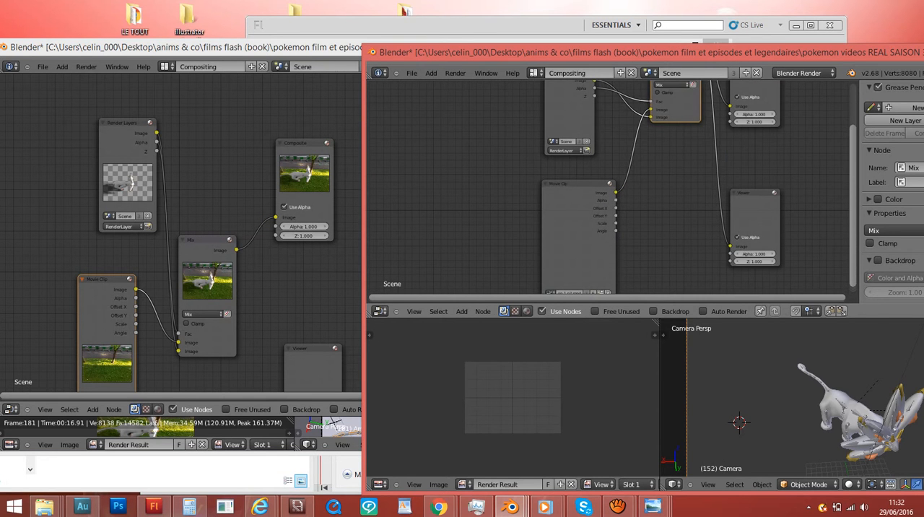
drag(675, 103, 681, 137)
- Connect the working file's Mix node Image output to the Viewer node's Image input
key(alt+Tab)
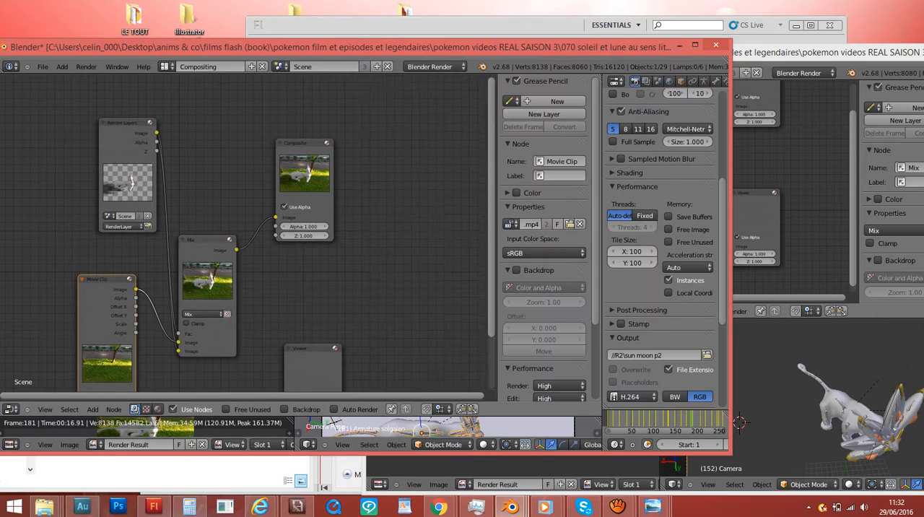
middle_drag(253, 289, 231, 175)
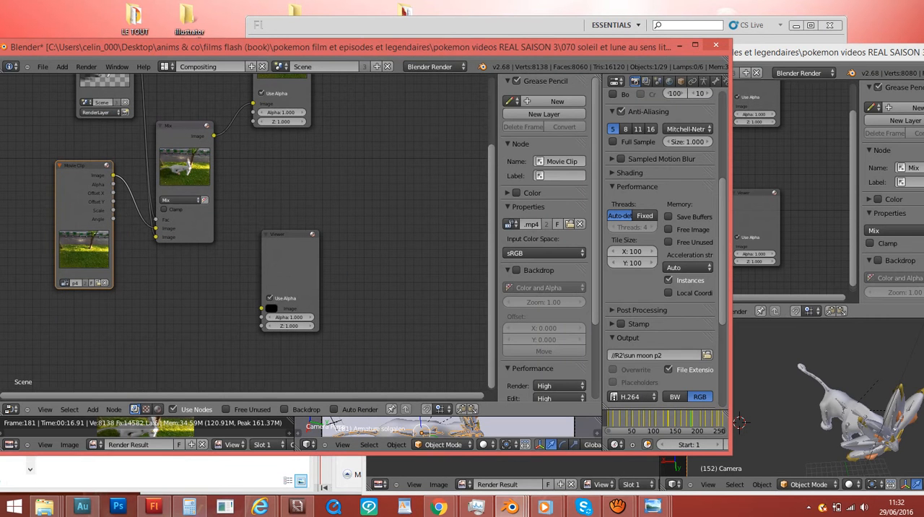
drag(257, 303, 214, 135)
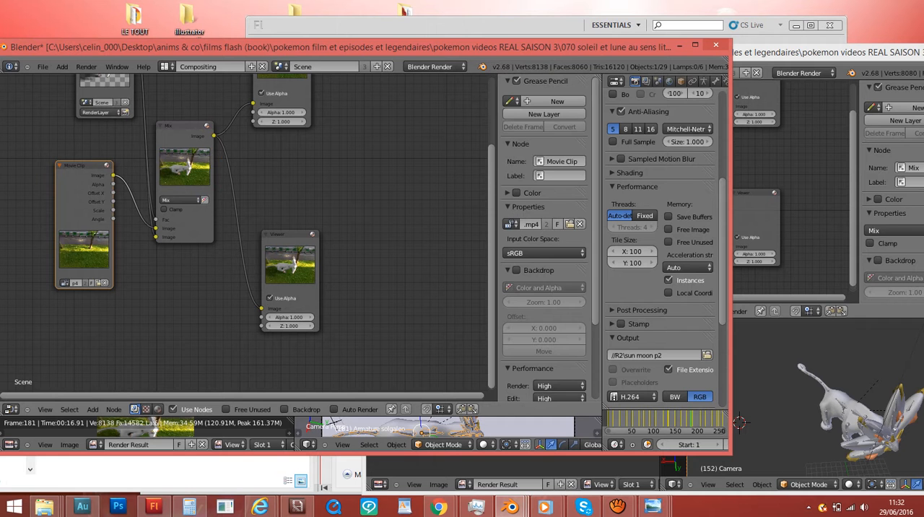
- Move the working file's window in front of the reference window and switch its screen layout to Default
click(815, 52)
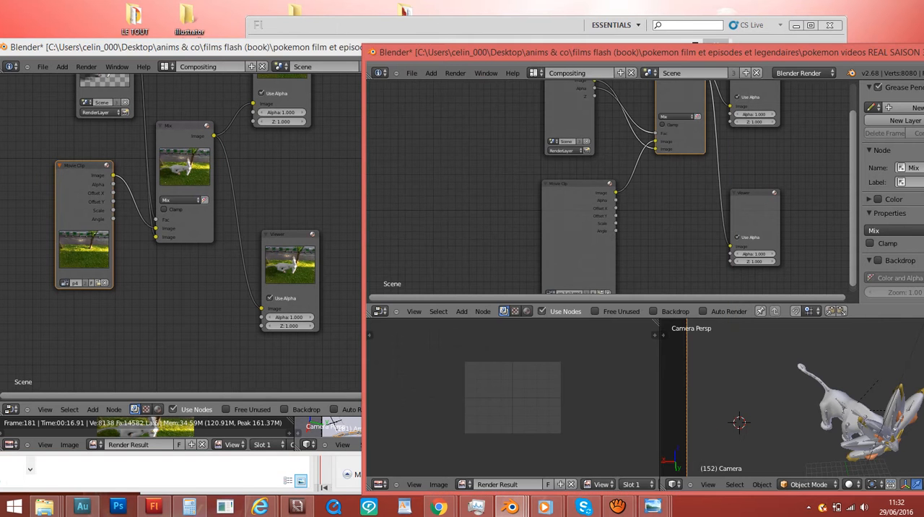
drag(216, 47, 340, 45)
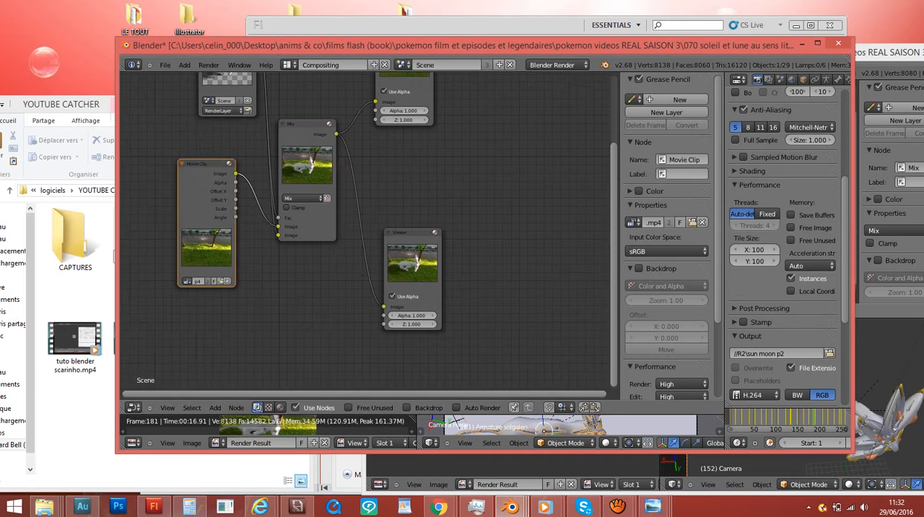
scroll(374, 234, down, 2)
click(287, 65)
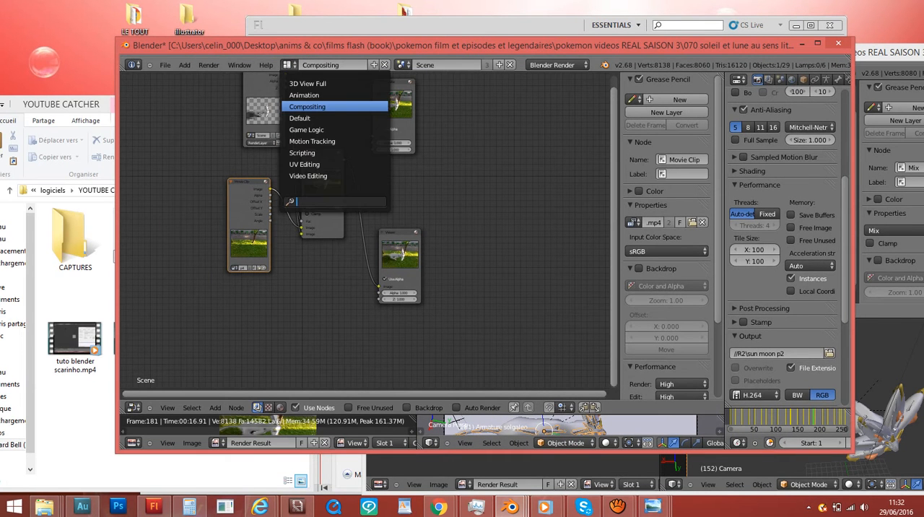
click(311, 118)
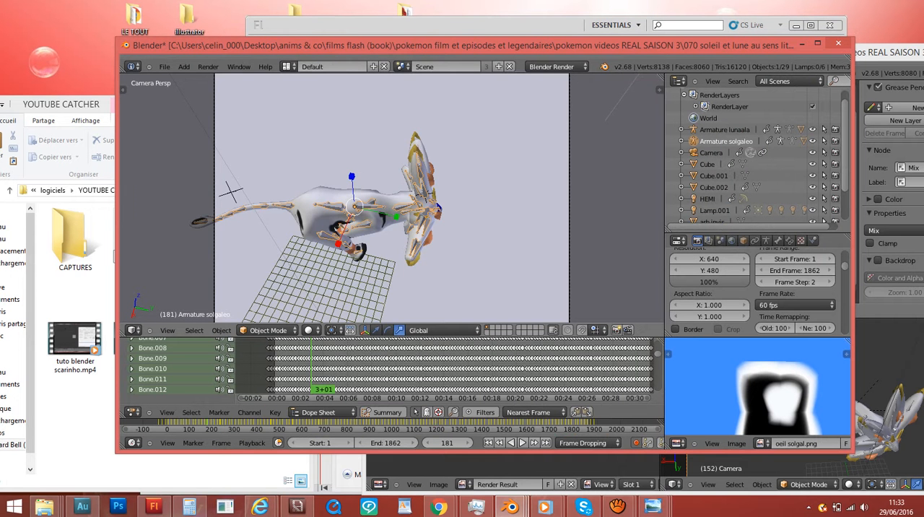
- Render the current frame to check the composited character over the filmed background, and return to the camera view
scroll(375, 194, down, 4)
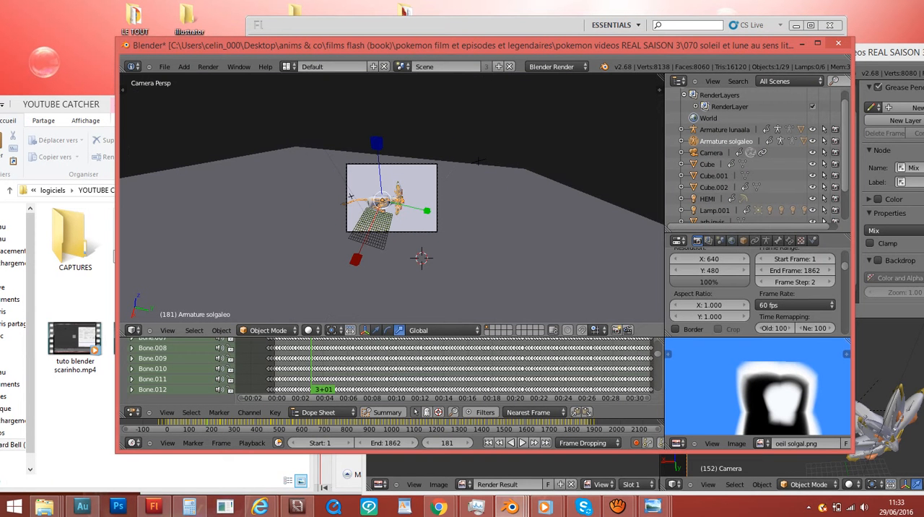
key(F12)
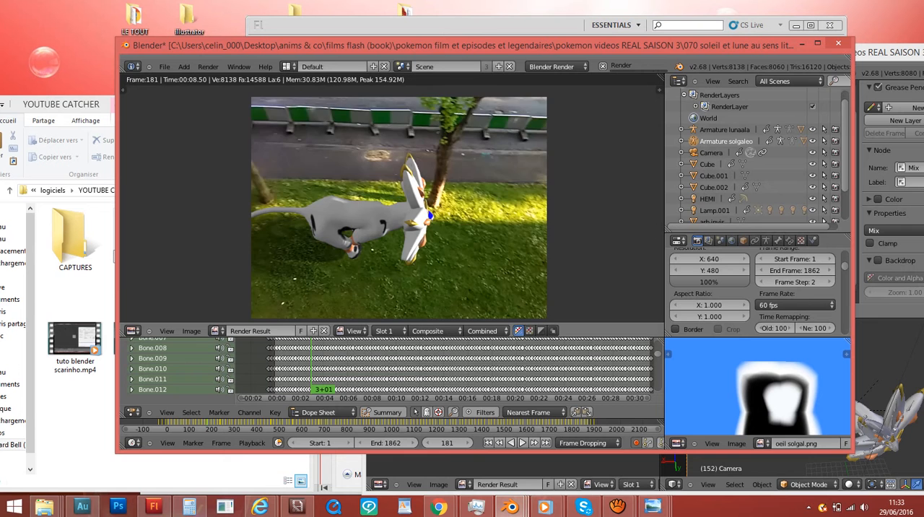
scroll(398, 208, up, 1)
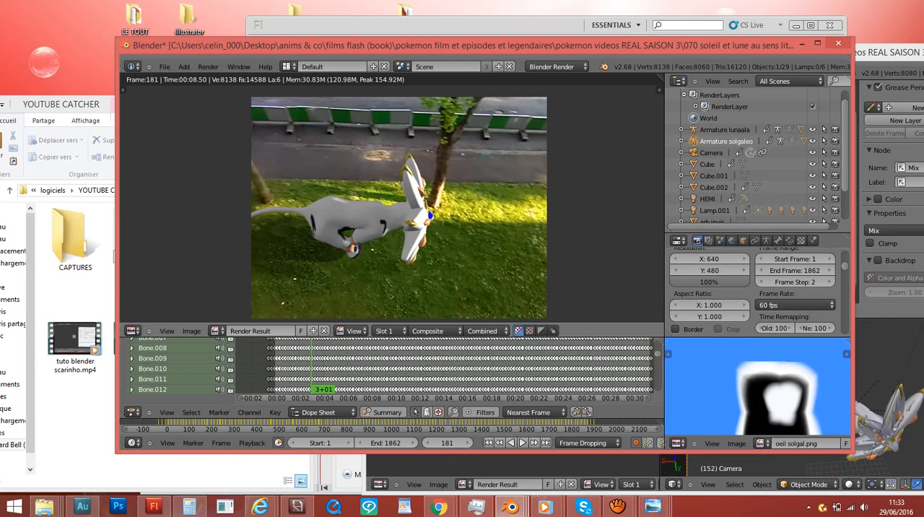
key(Escape)
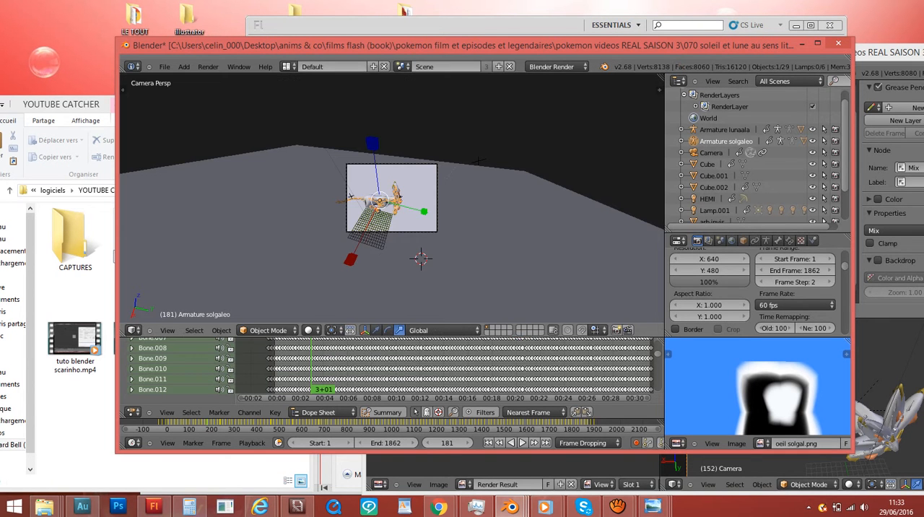
scroll(391, 198, up, 6)
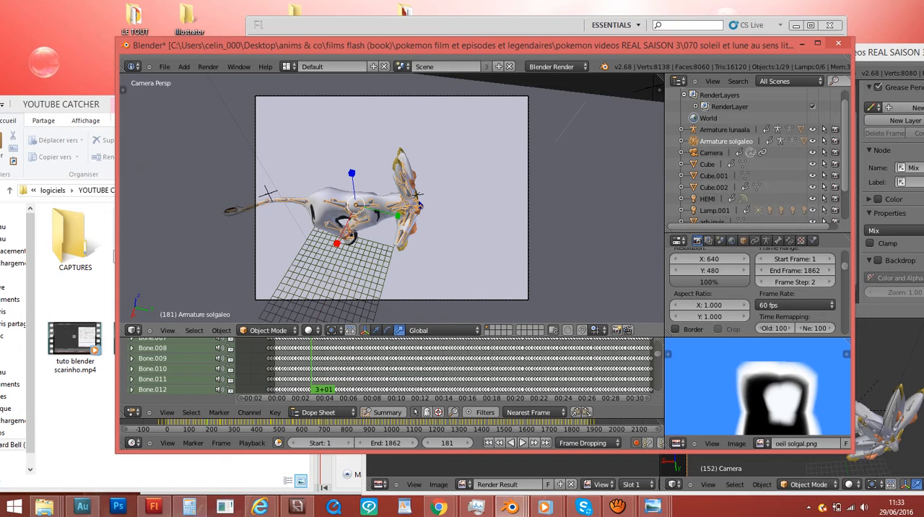
scroll(754, 289, down, 10)
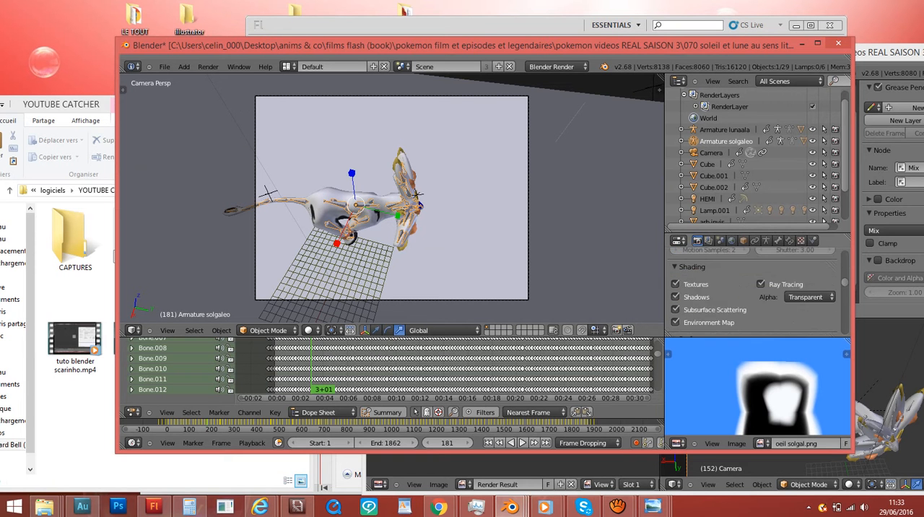
scroll(754, 289, down, 8)
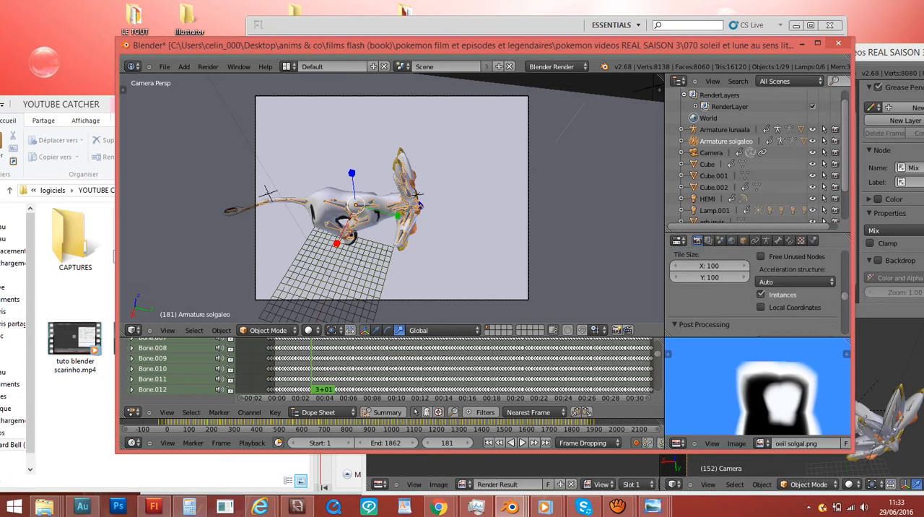
scroll(754, 289, down, 8)
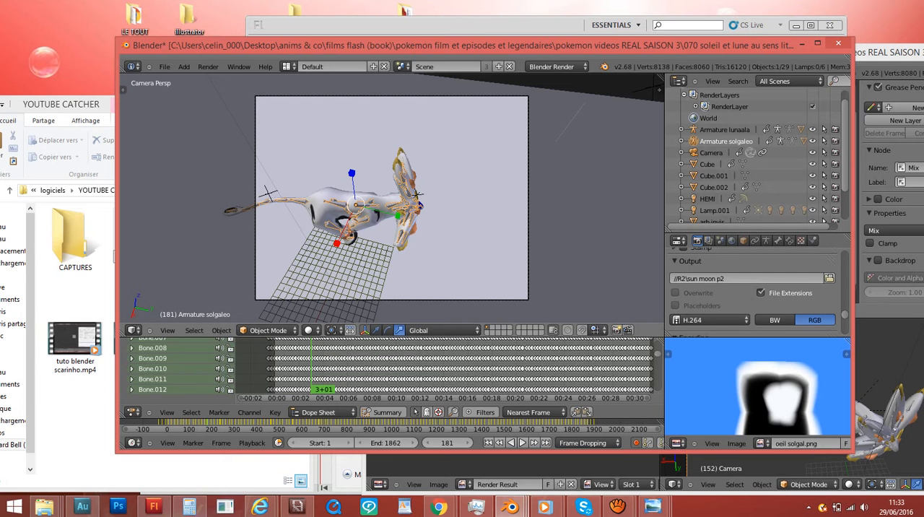
click(829, 277)
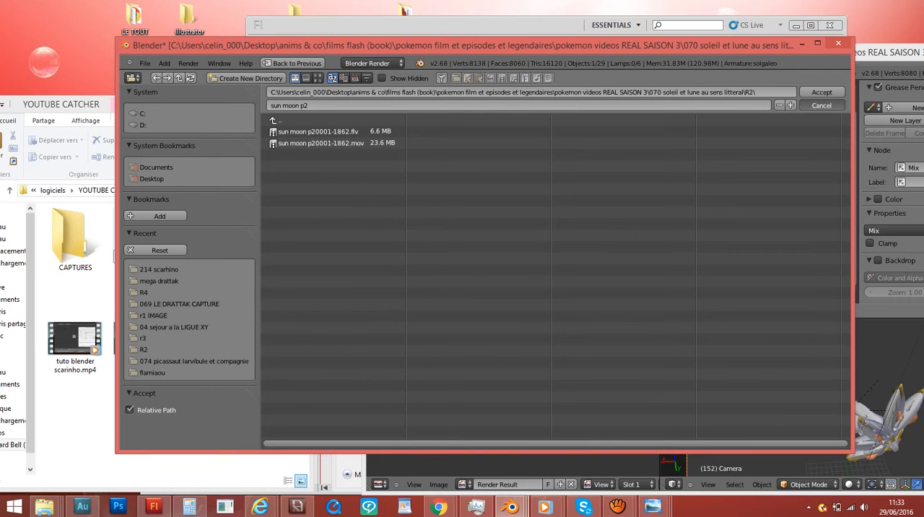
click(821, 105)
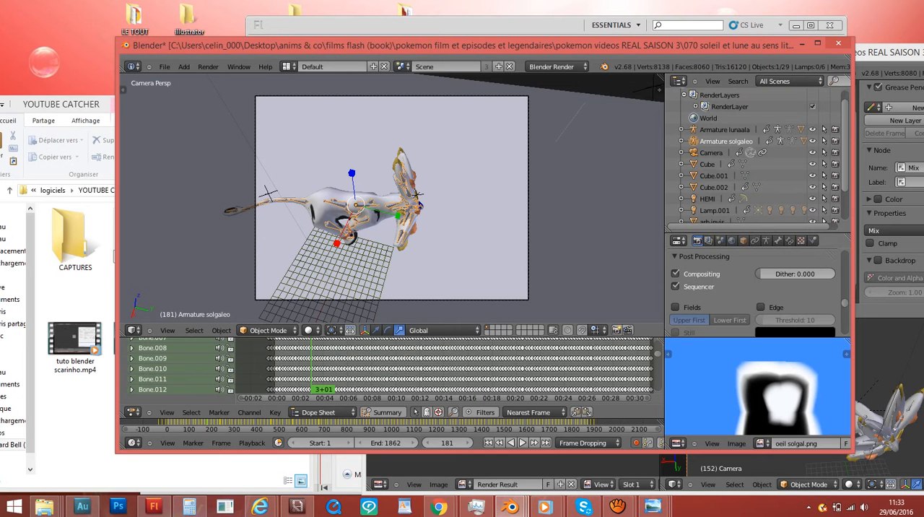
- Open the file browser for the render output path and go up to the parent of the R2 folder
scroll(754, 289, down, 3)
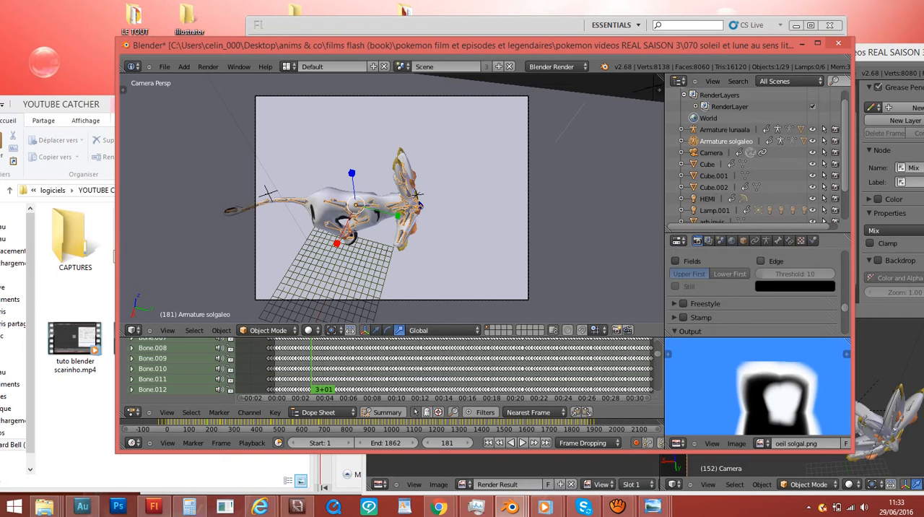
scroll(754, 289, down, 3)
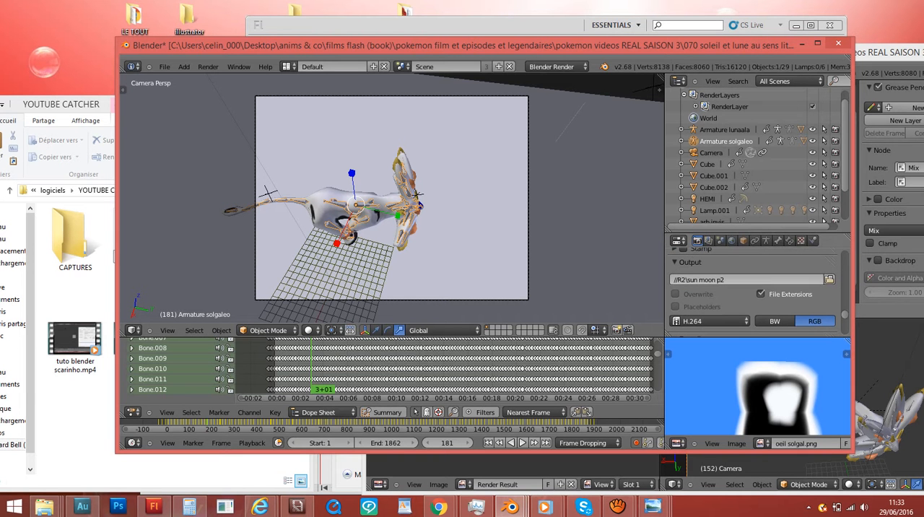
click(829, 280)
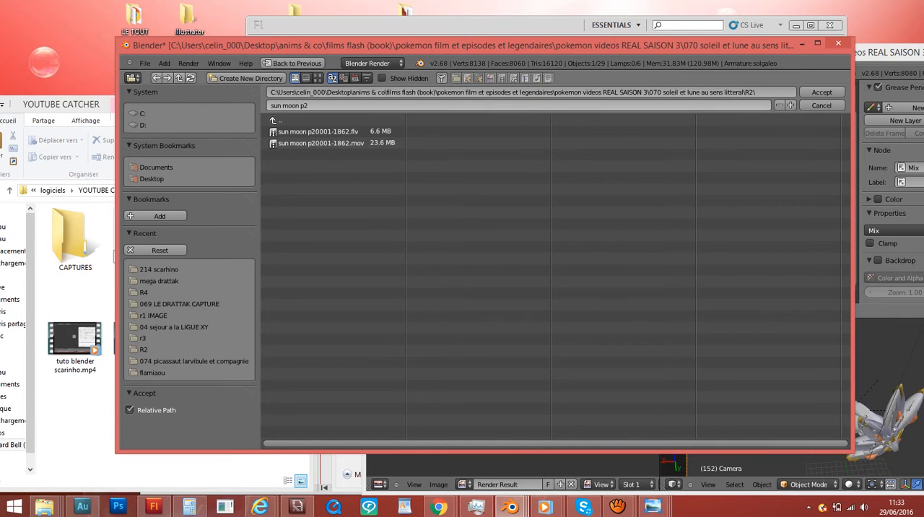
click(325, 106)
drag(325, 105, 270, 105)
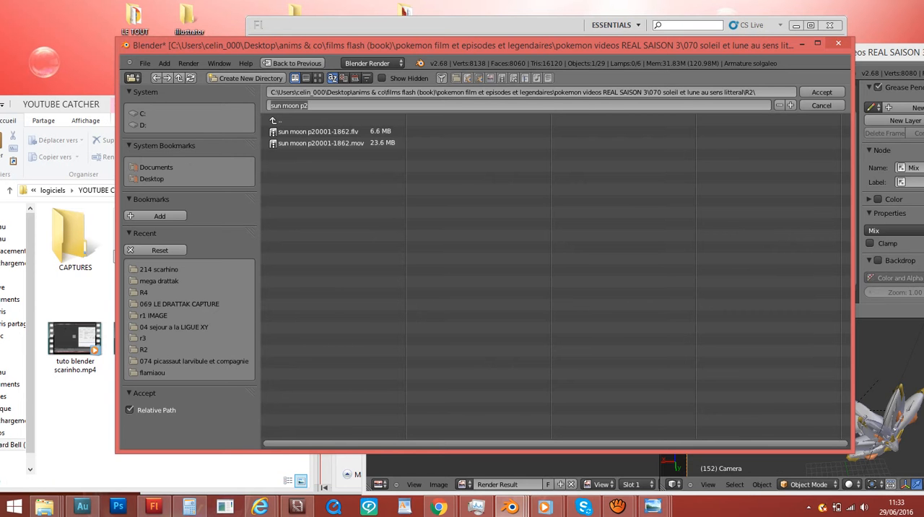
drag(433, 44, 626, 37)
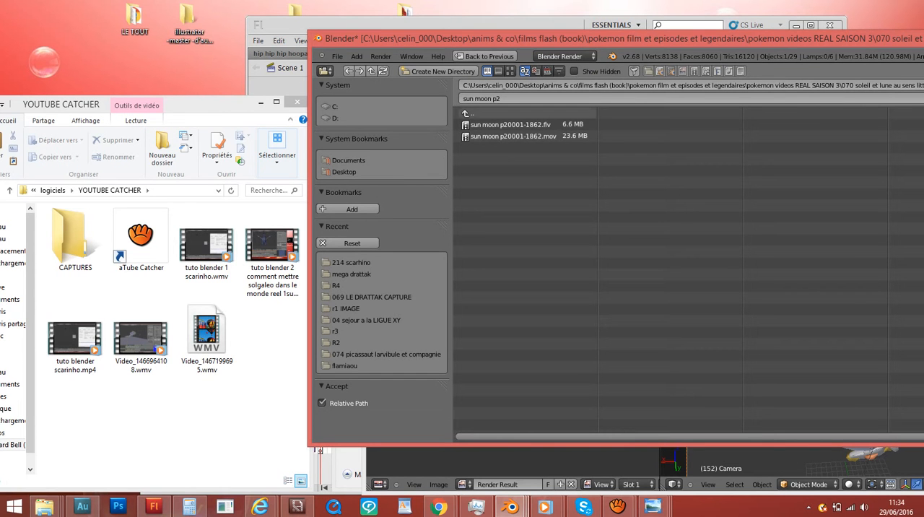
click(473, 113)
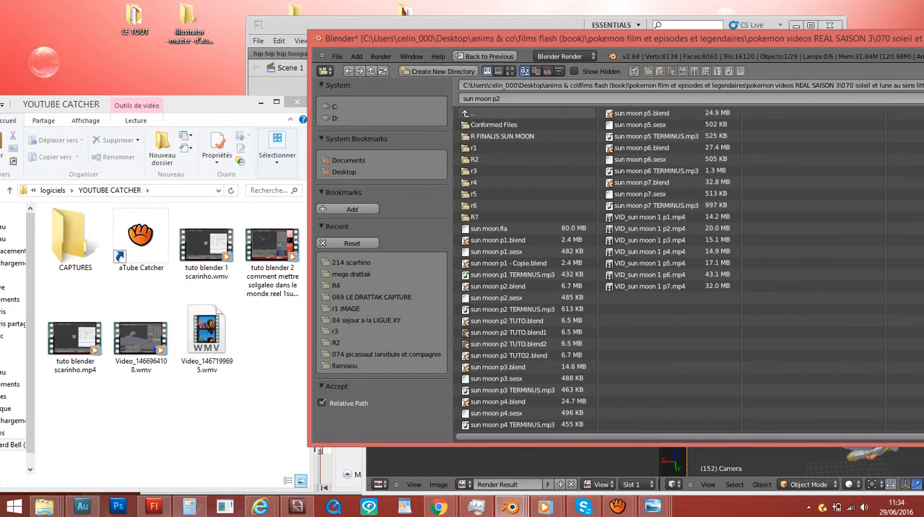
- Switch to the file explorer window of the "070 soleil et lune au sens litteral" folder, place it beside Blender and look through its contents
click(264, 382)
click(45, 506)
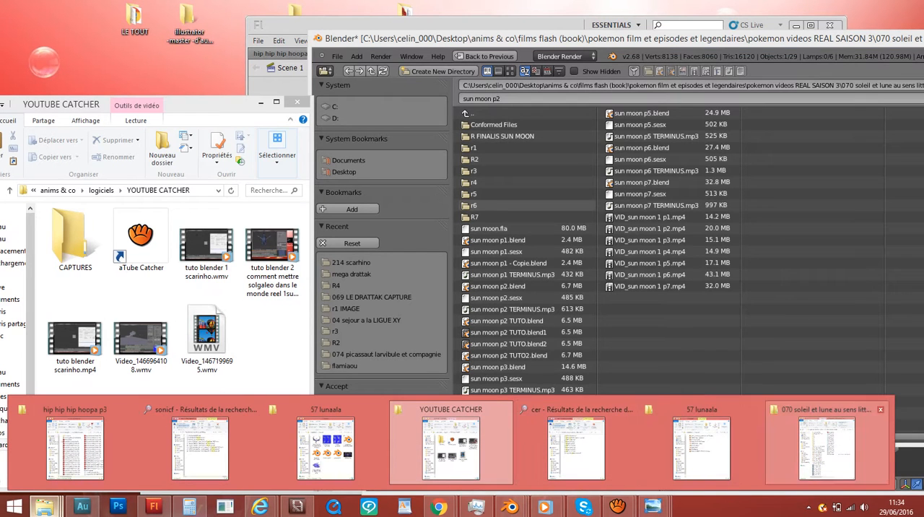
click(826, 447)
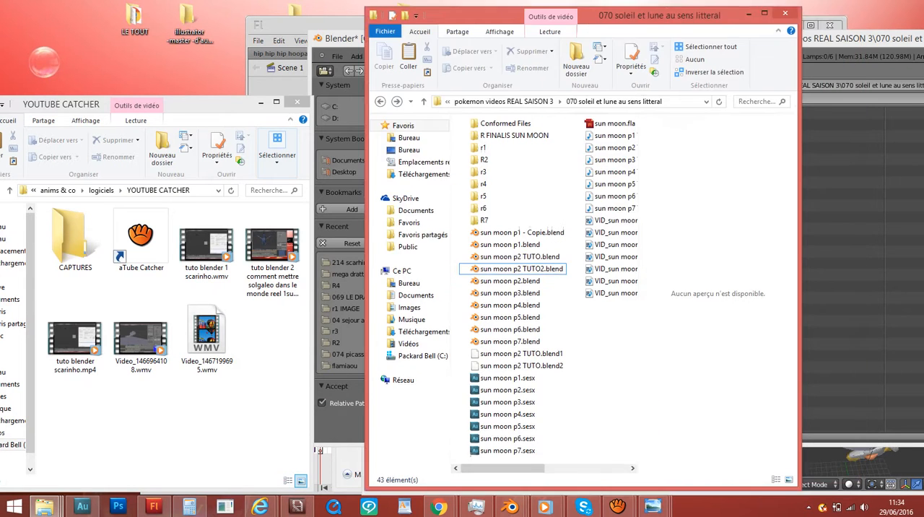
drag(660, 15, 301, 8)
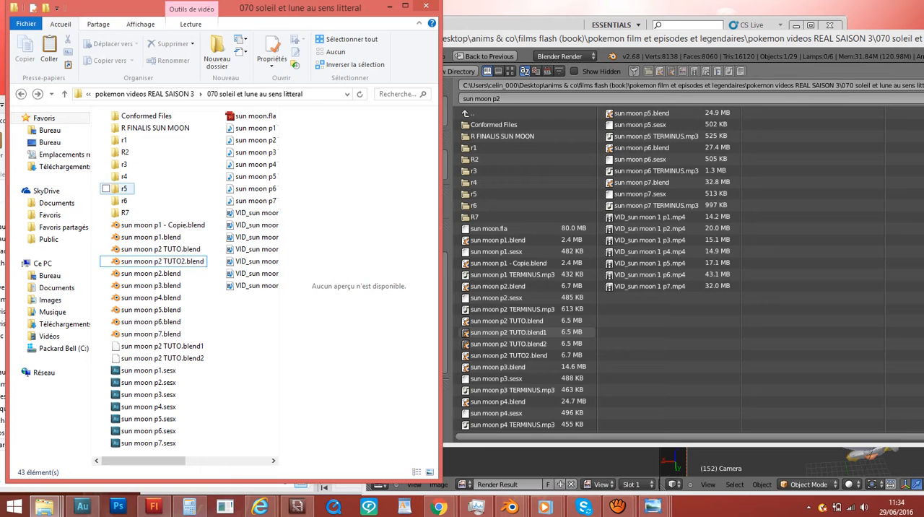
scroll(245, 213, down, 1)
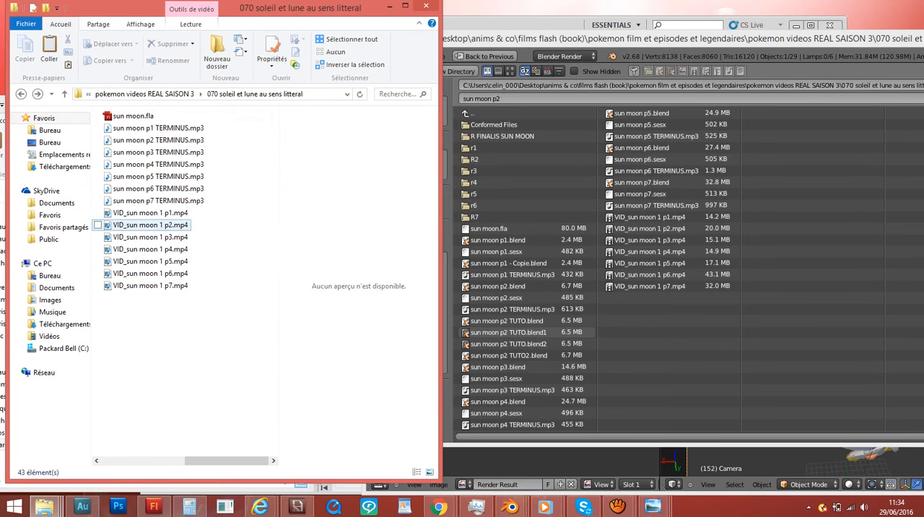
scroll(150, 273, up, 1)
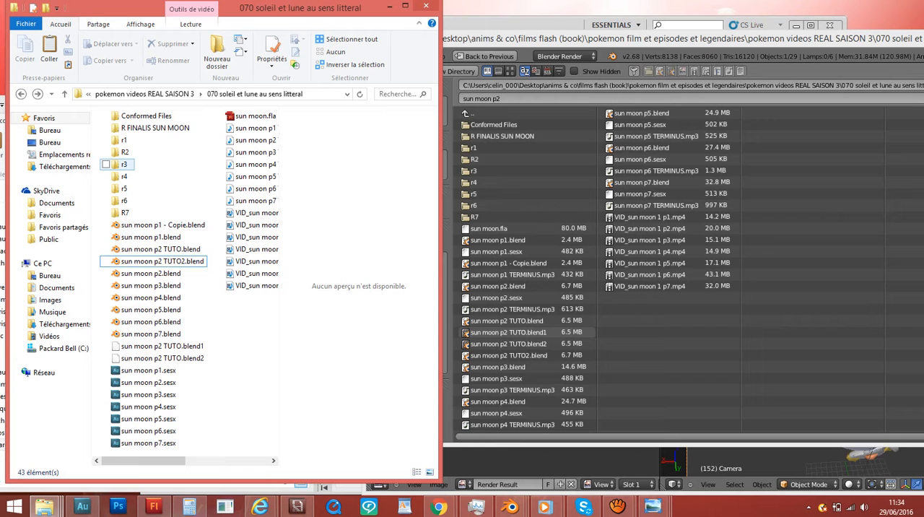
click(124, 165)
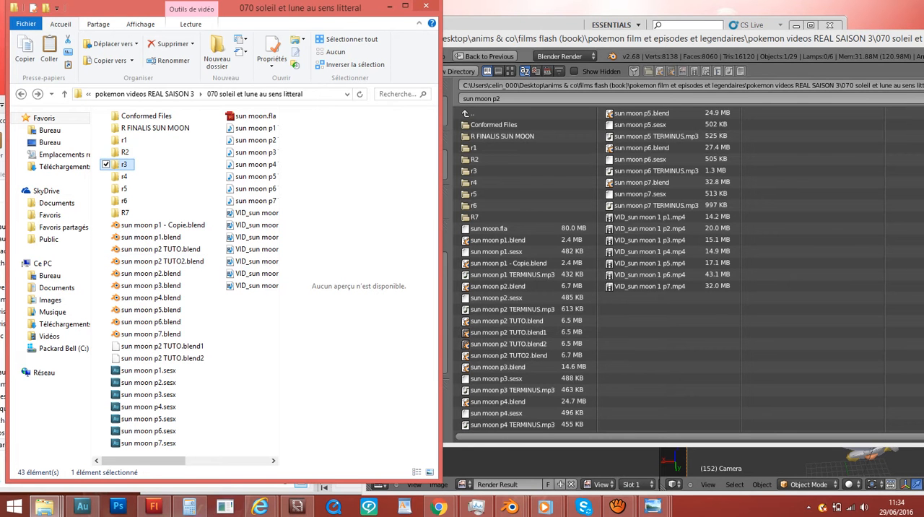
- Switch back to Blender and open the R2 folder in the render output file browser
drag(606, 39, 647, 43)
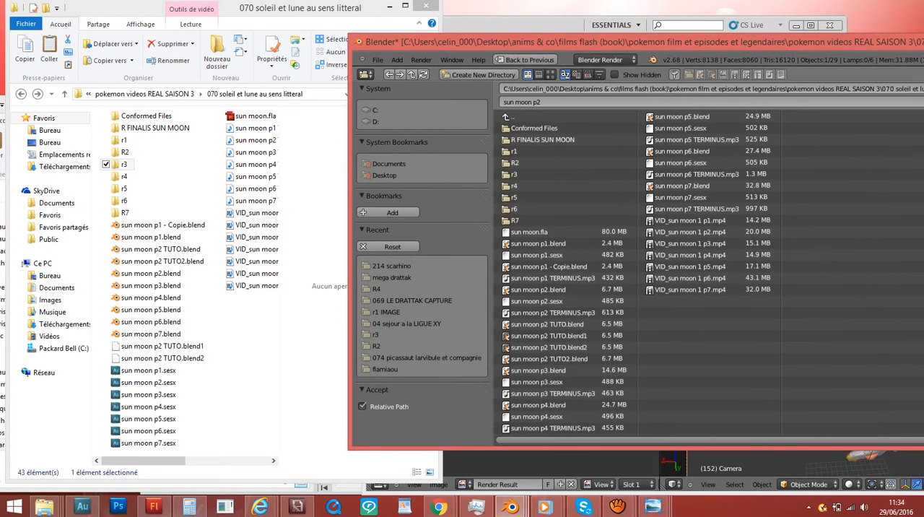
click(515, 163)
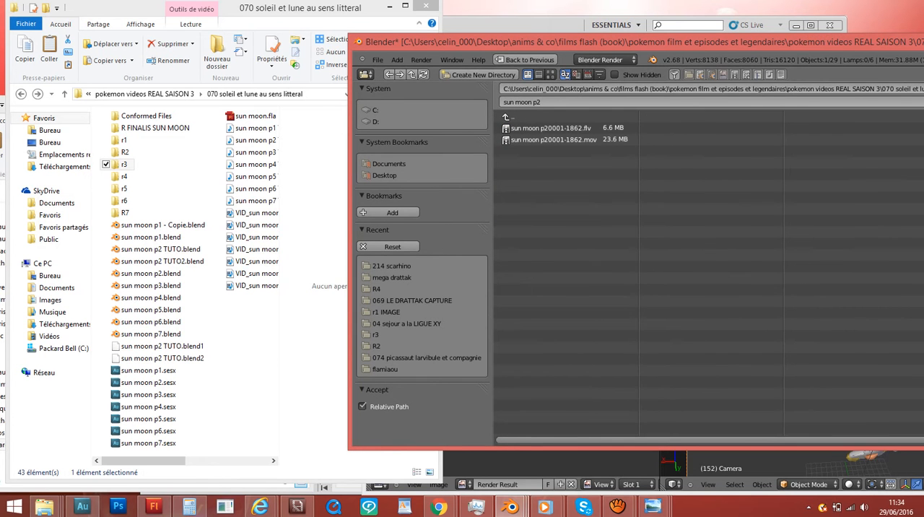
drag(621, 41, 506, 48)
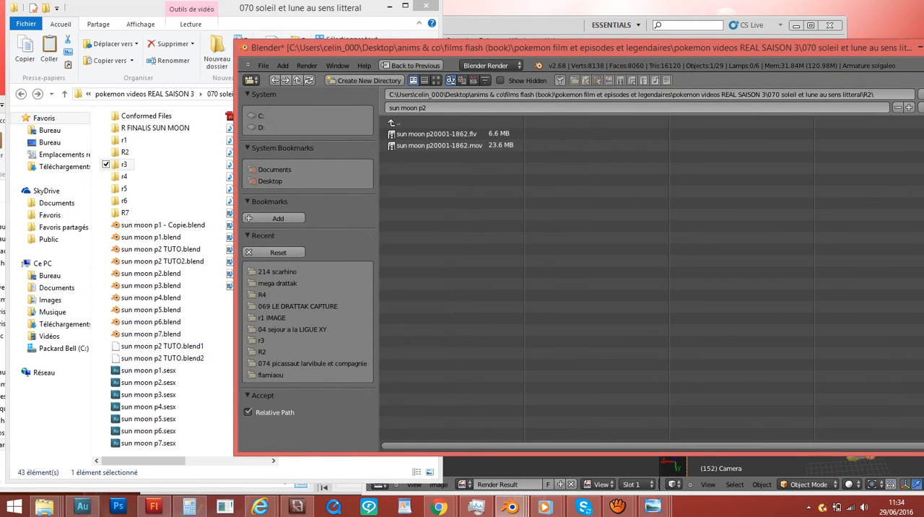
- Name the output file "sun moon p2 TUTO", open the R2 folder in the file explorer too, and accept the output path in Blender
click(498, 107)
click(498, 108)
text(TUTO)
double_click(124, 151)
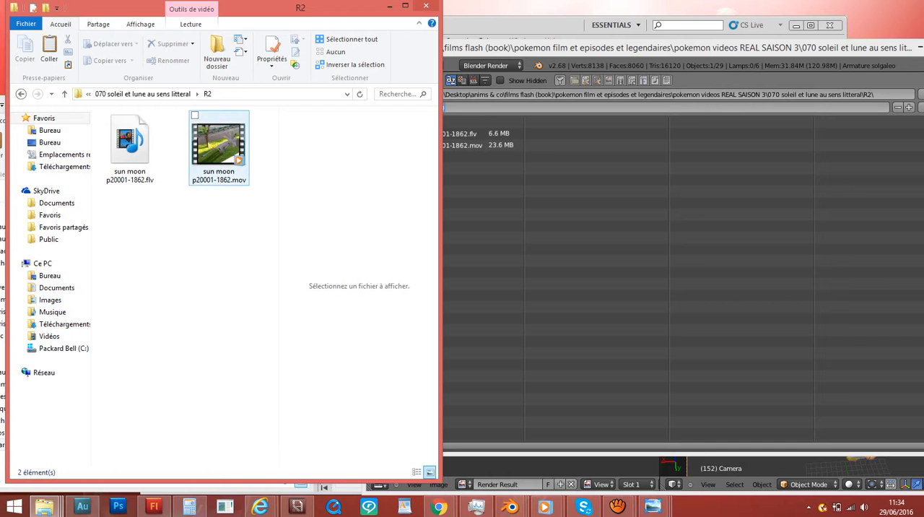
drag(614, 47, 544, 44)
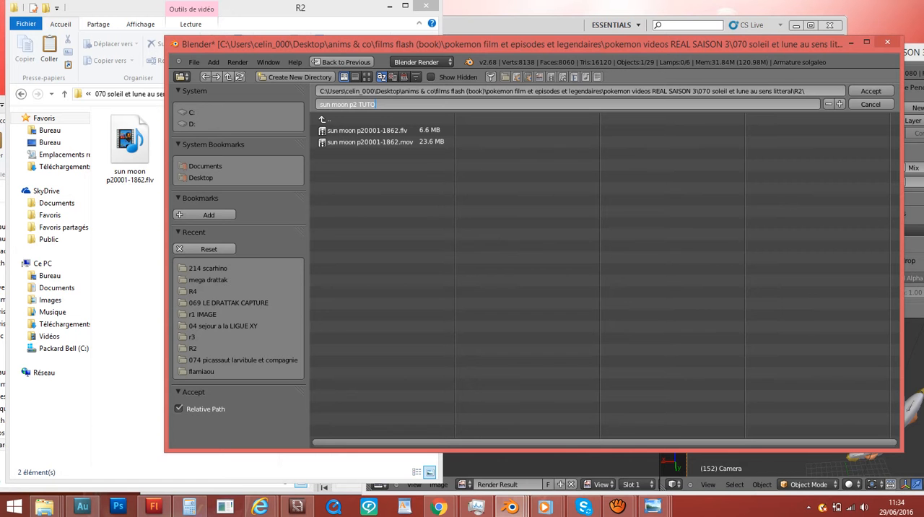
click(871, 91)
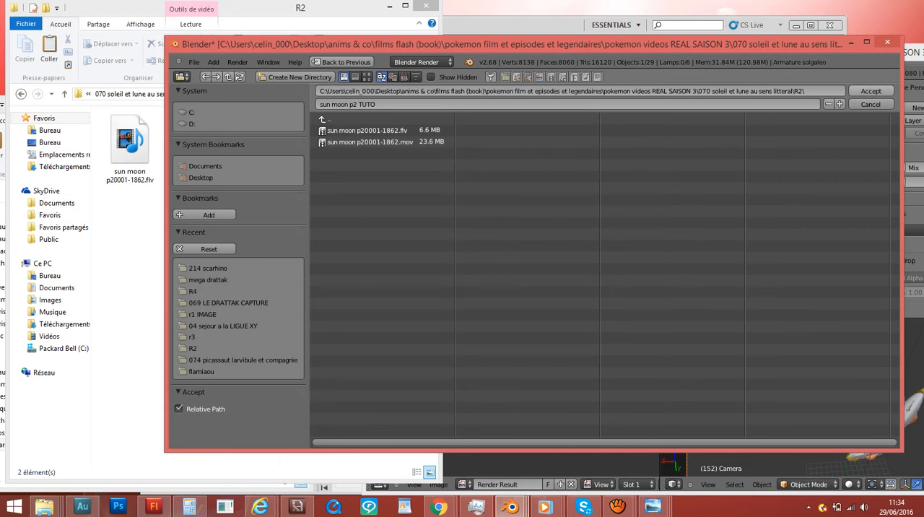
click(871, 91)
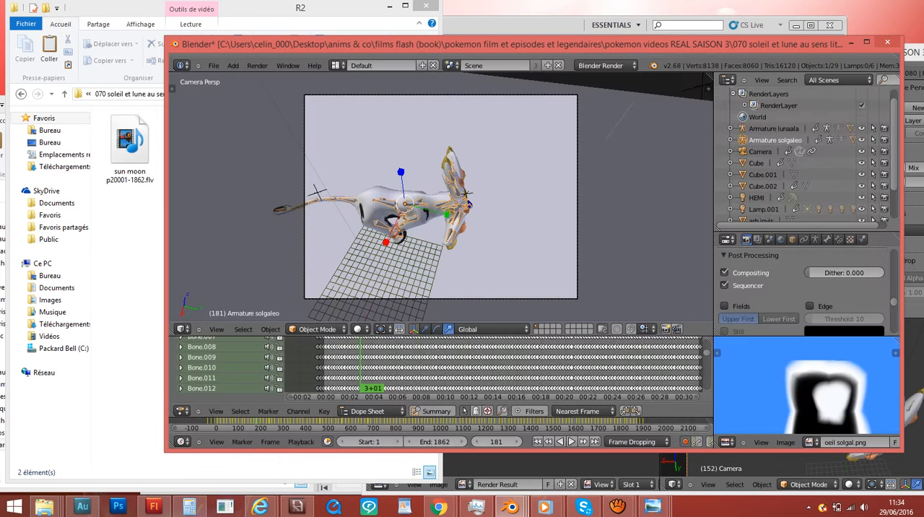
- Try PNG as the render output's file format, and switch it back to H.264
scroll(865, 137, down, 2)
scroll(847, 274, down, 3)
scroll(801, 289, down, 3)
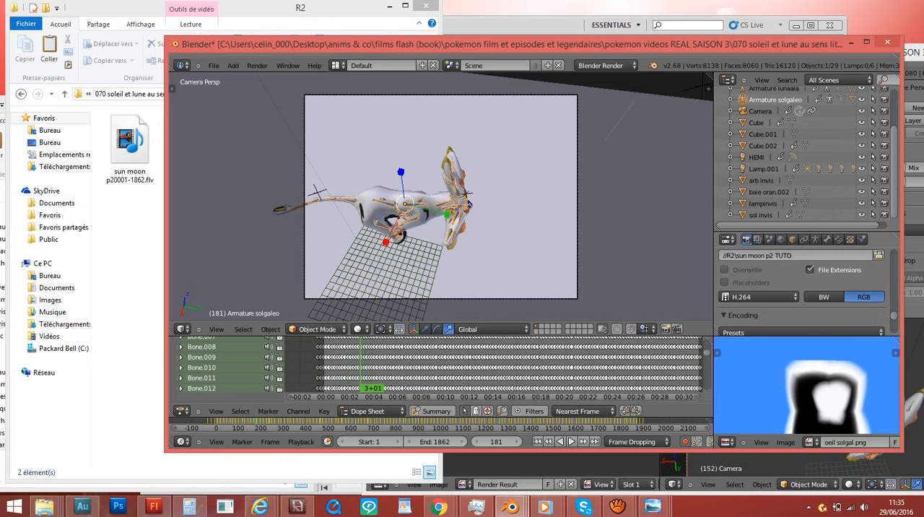
scroll(801, 288, down, 6)
scroll(801, 288, up, 6)
click(762, 297)
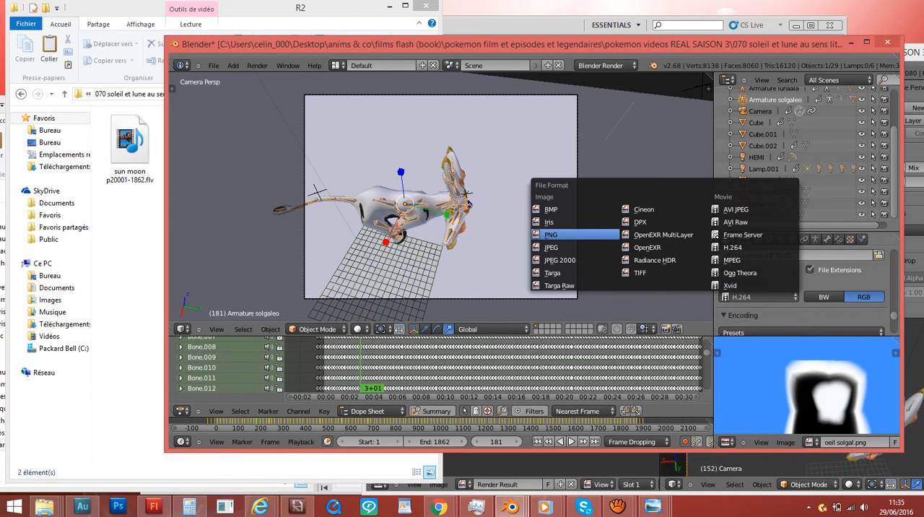
click(552, 234)
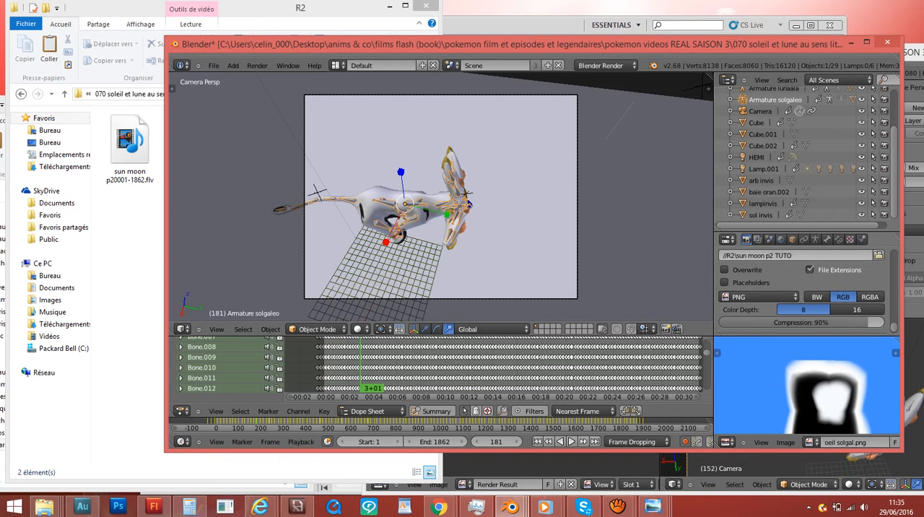
click(729, 296)
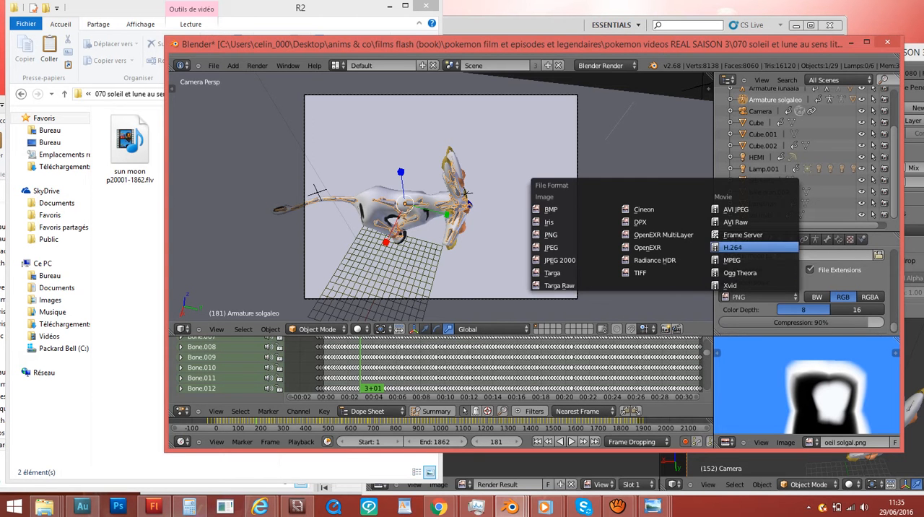
click(754, 246)
- Try AVI and MPEG-4 as the encoding container format, and switch it back to Quicktime
scroll(801, 289, down, 5)
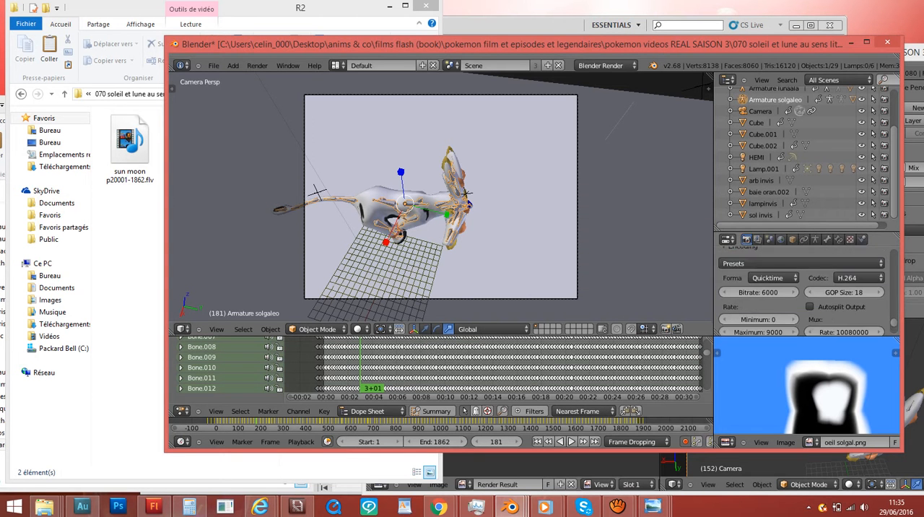
scroll(801, 288, up, 1)
click(772, 278)
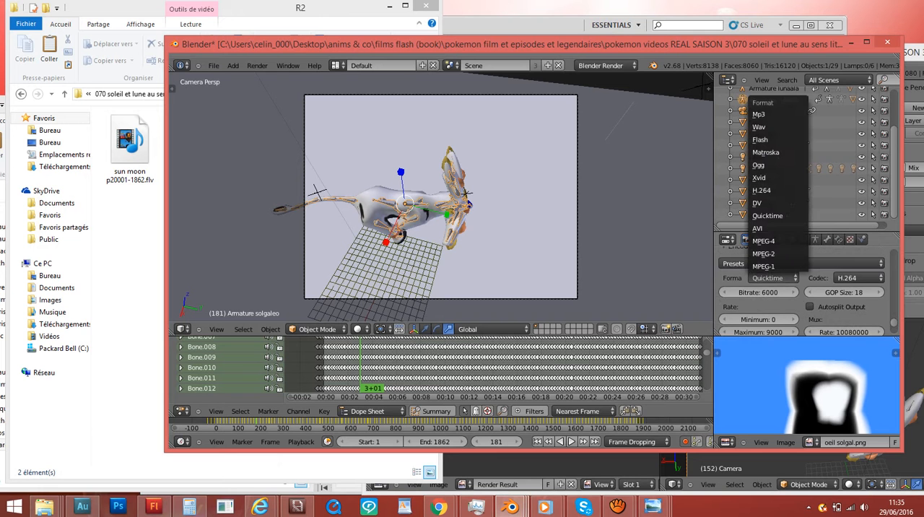
click(772, 228)
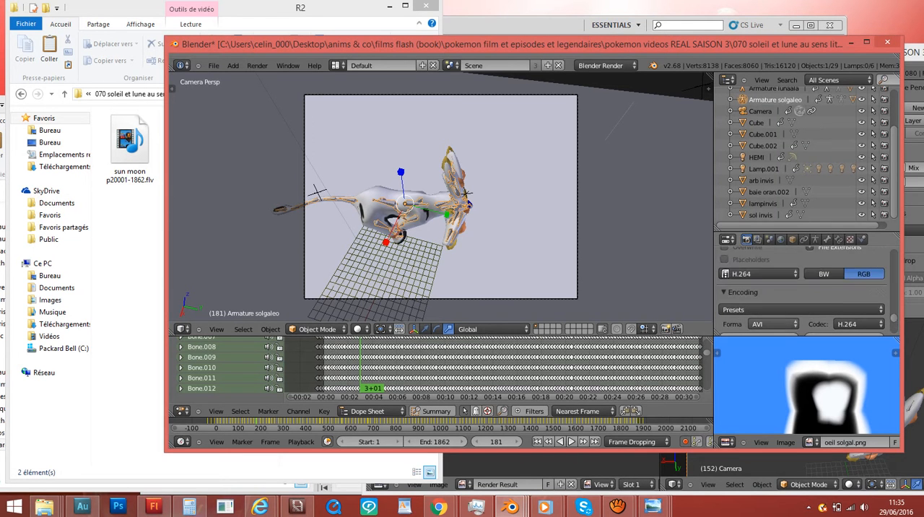
click(768, 278)
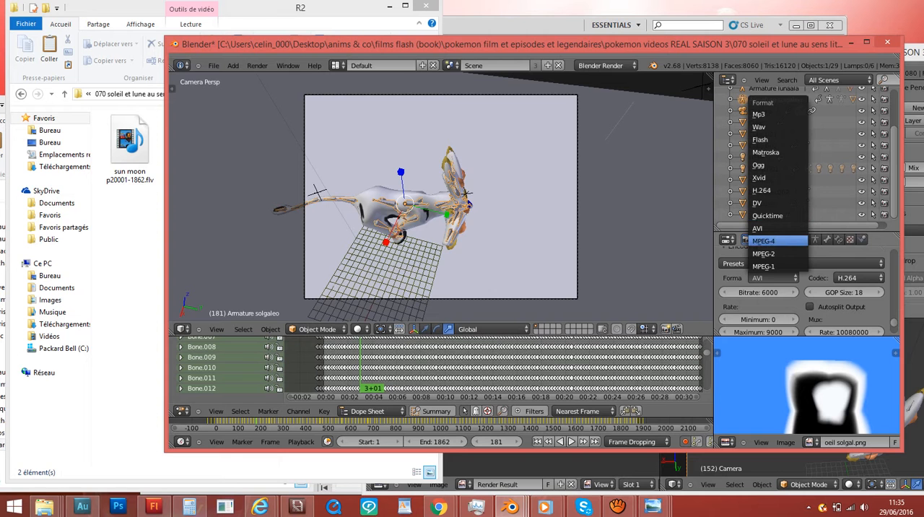
click(764, 240)
click(772, 277)
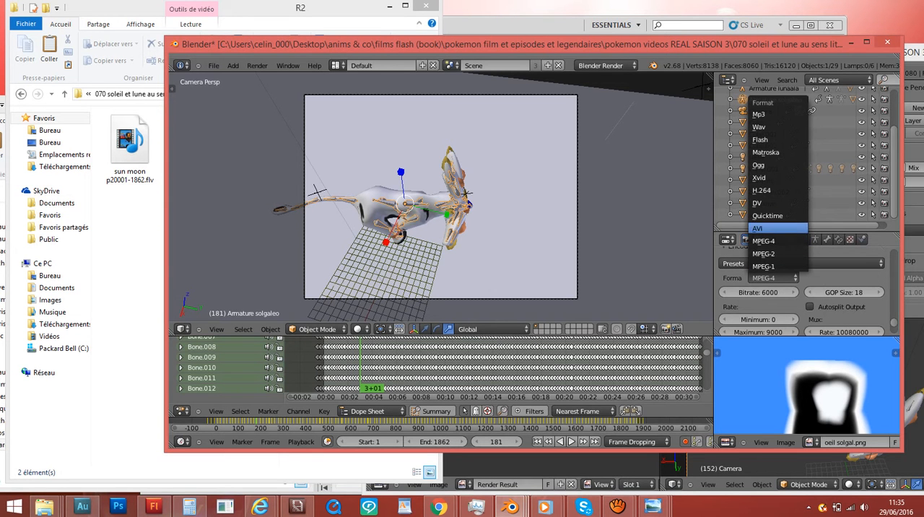
click(776, 215)
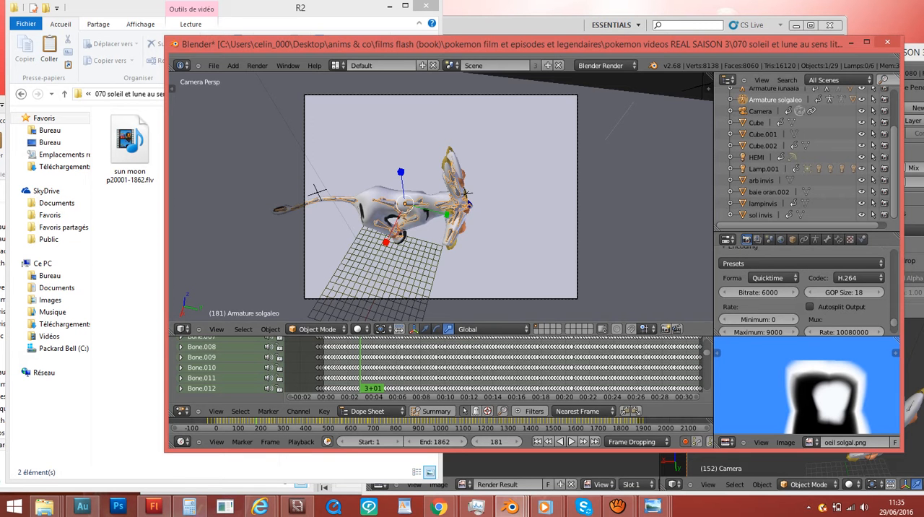
- Review the scene's render settings, from encoding and audio to dimensions, performance and post processing
scroll(805, 289, down, 3)
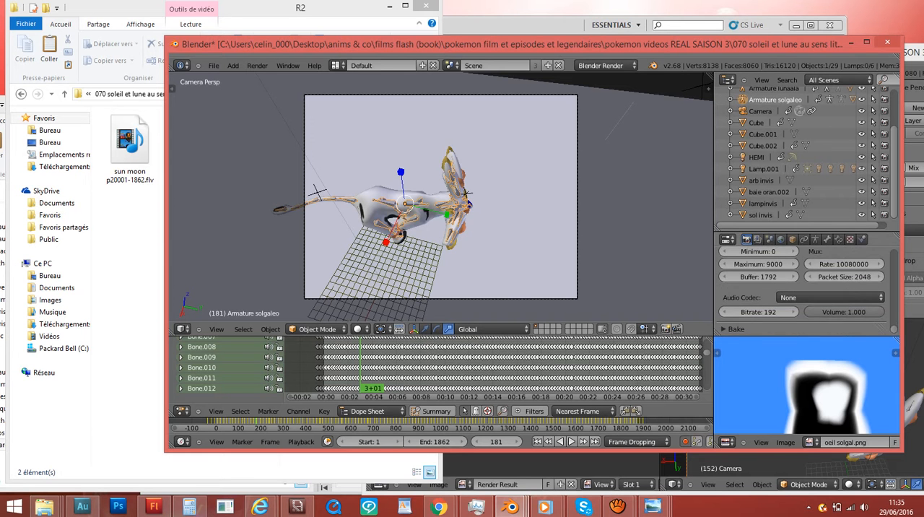
scroll(805, 289, up, 10)
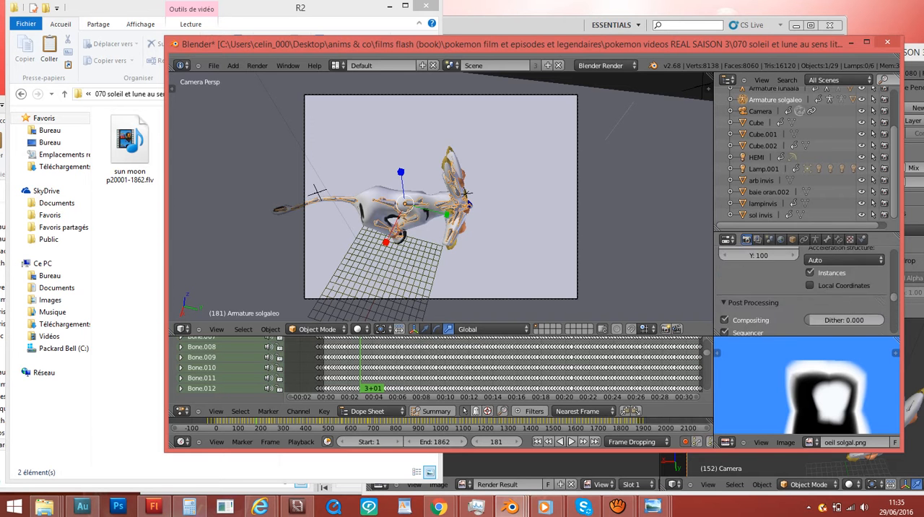
scroll(805, 289, up, 8)
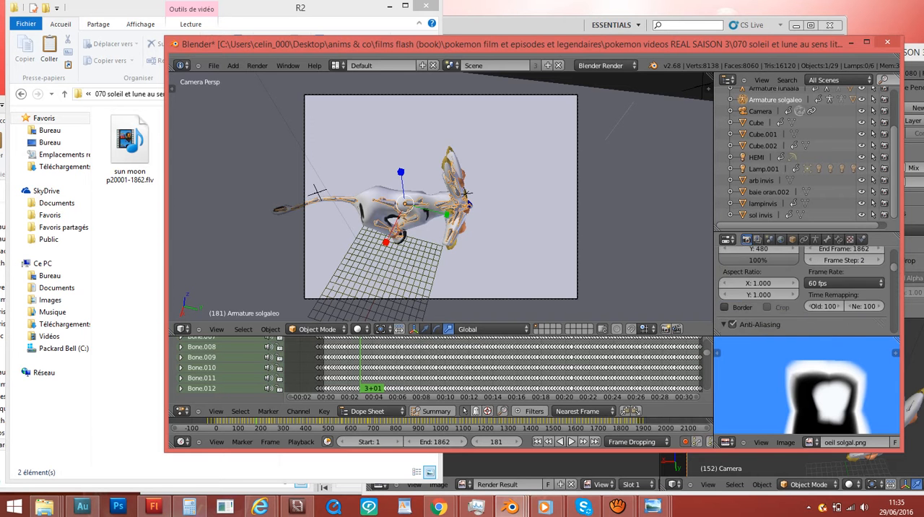
scroll(804, 289, up, 3)
scroll(805, 288, down, 6)
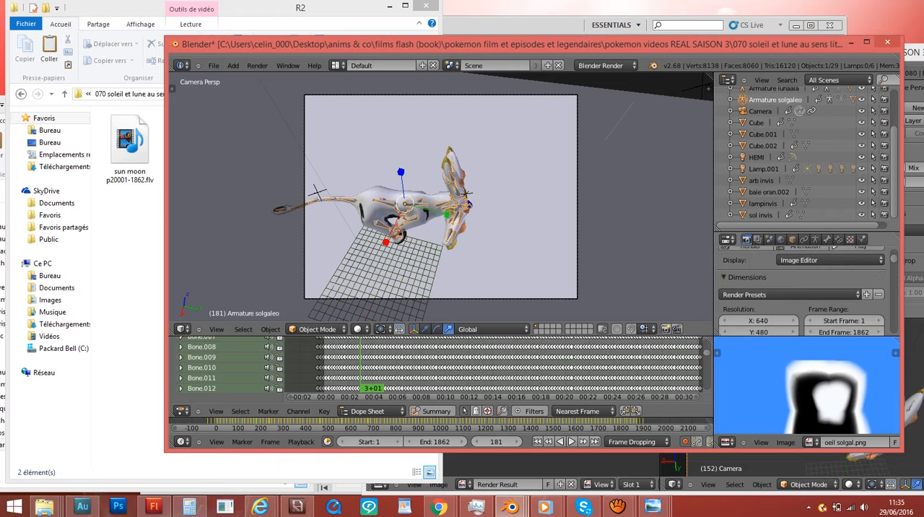
scroll(805, 289, down, 5)
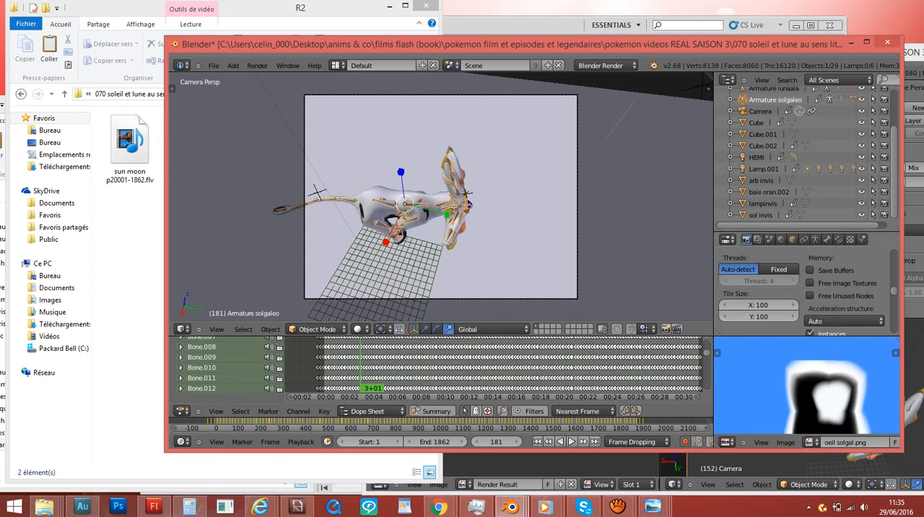
scroll(805, 288, up, 3)
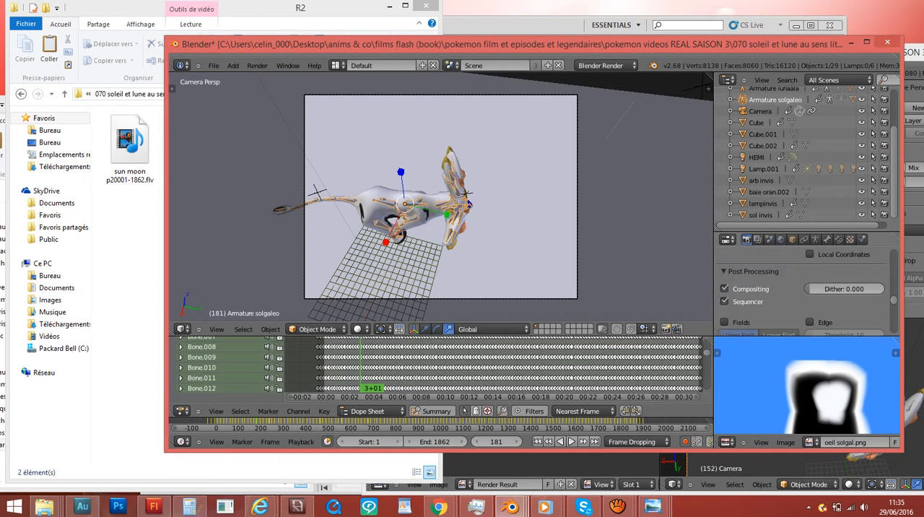
- Check the R2 output folder in the file explorer, and return to the Render section of Blender's render settings
click(130, 249)
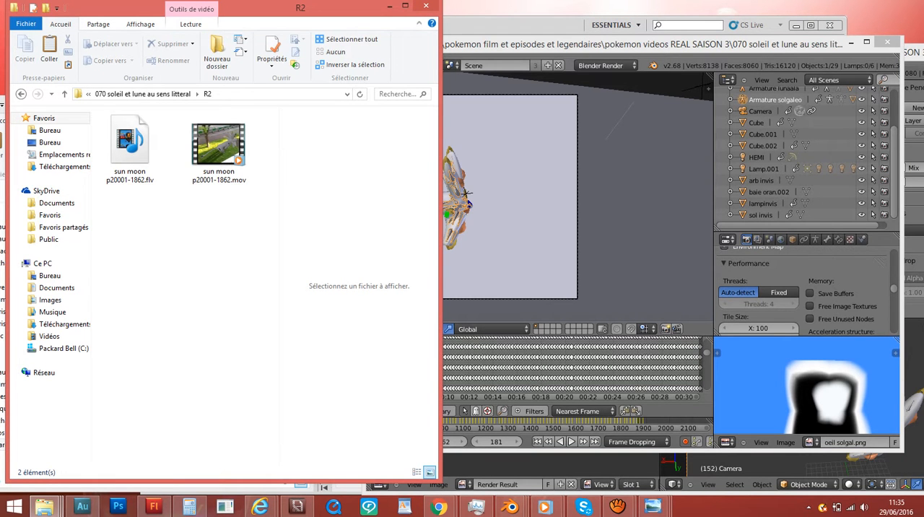
click(511, 507)
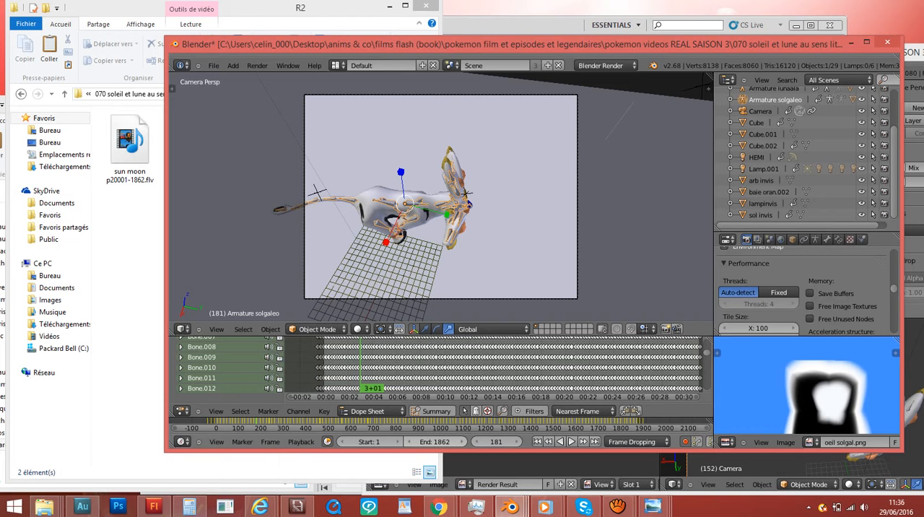
click(130, 288)
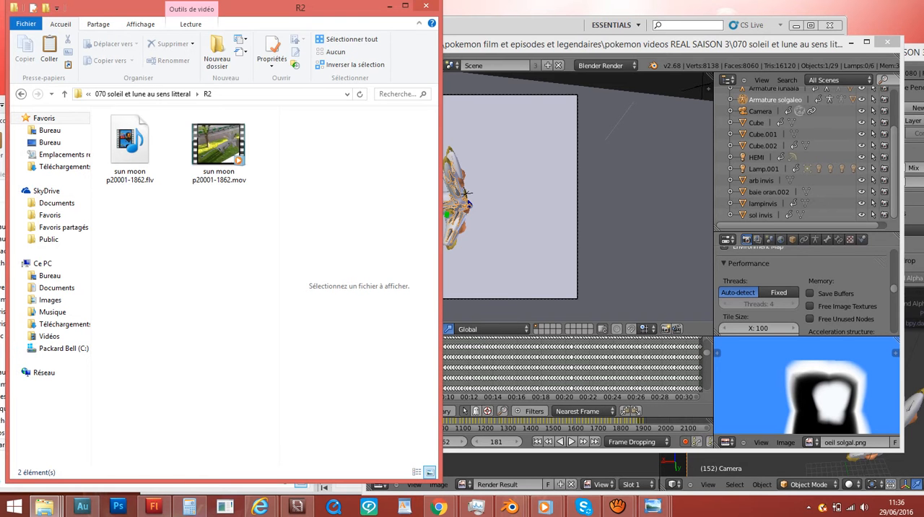
click(809, 294)
scroll(810, 293, down, 2)
scroll(806, 289, down, 8)
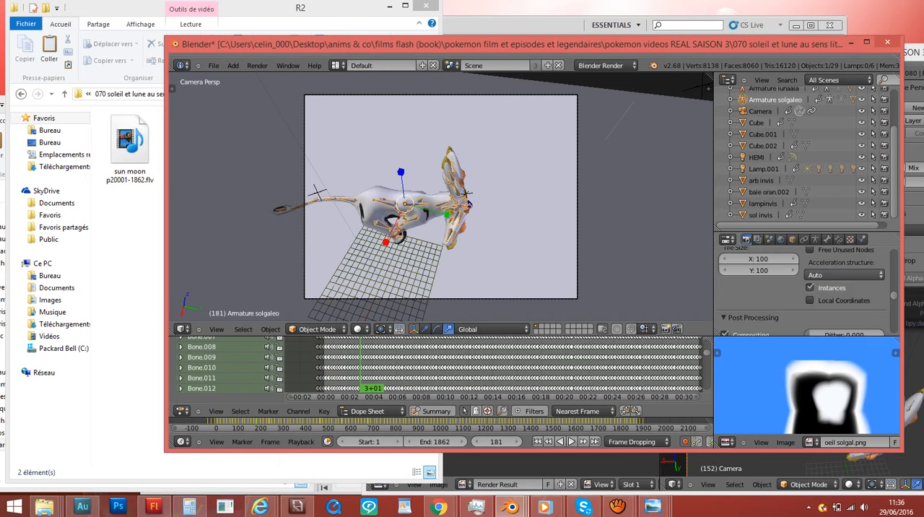
scroll(804, 289, up, 10)
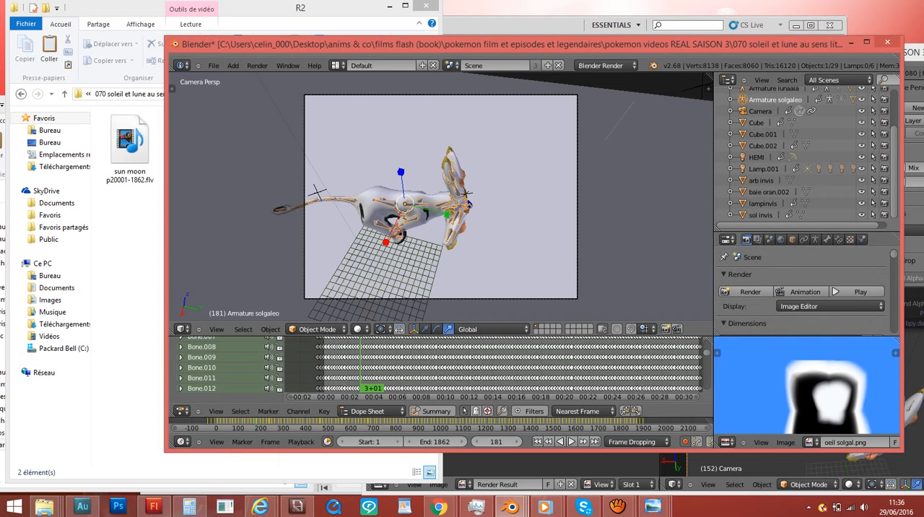
scroll(805, 289, down, 1)
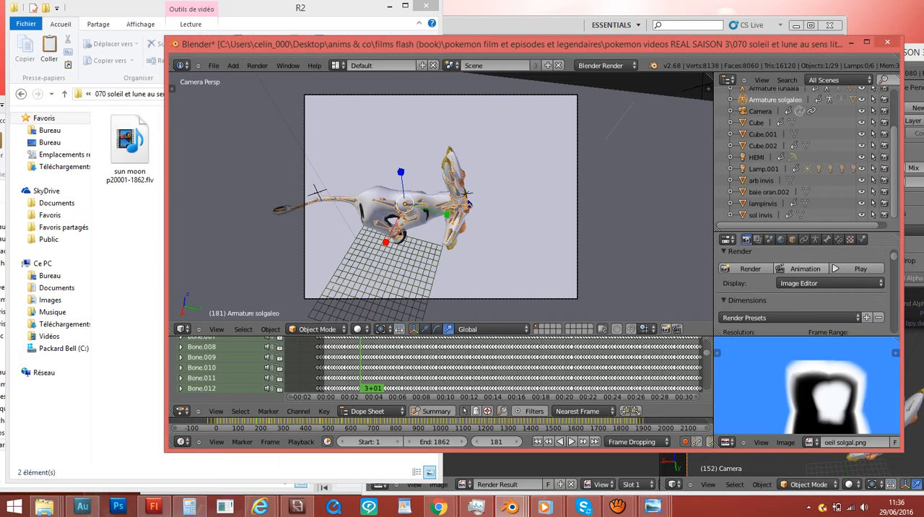
- Review the render settings once more, from resolution, frame range and frame rate to shading
scroll(801, 275, down, 6)
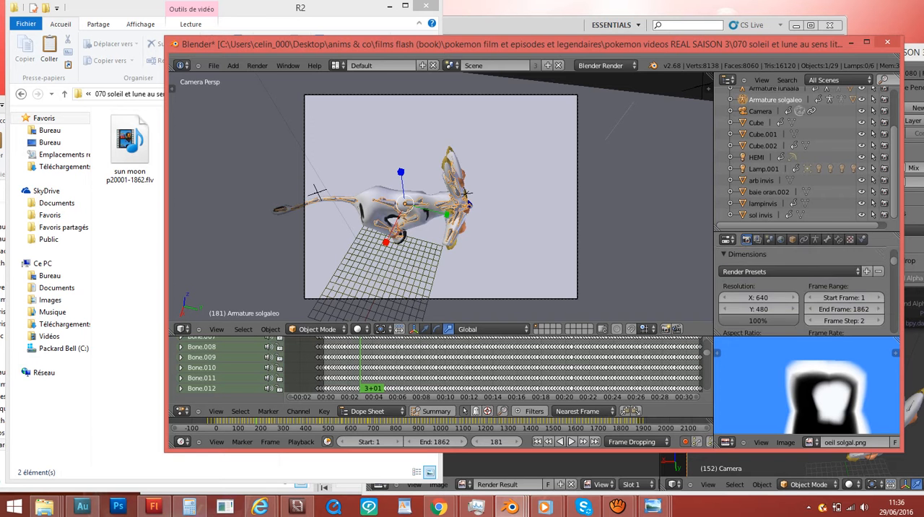
scroll(801, 288, down, 10)
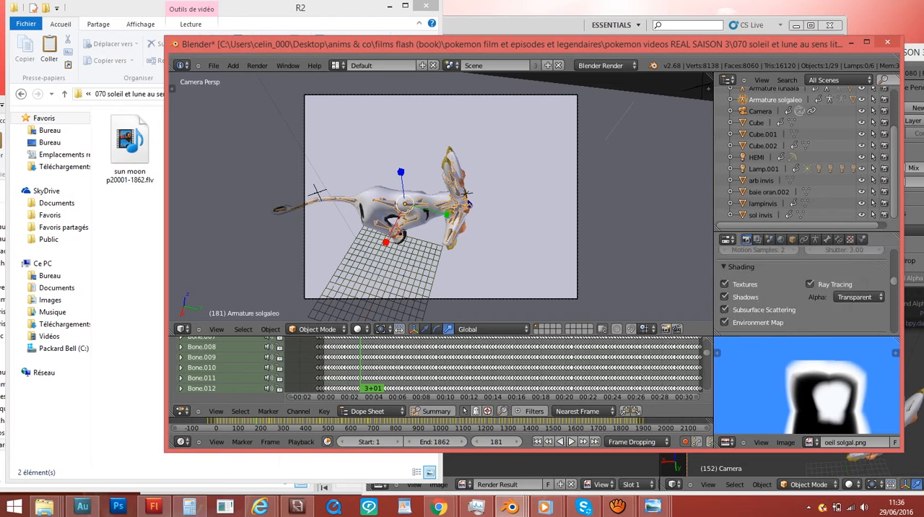
scroll(801, 288, up, 15)
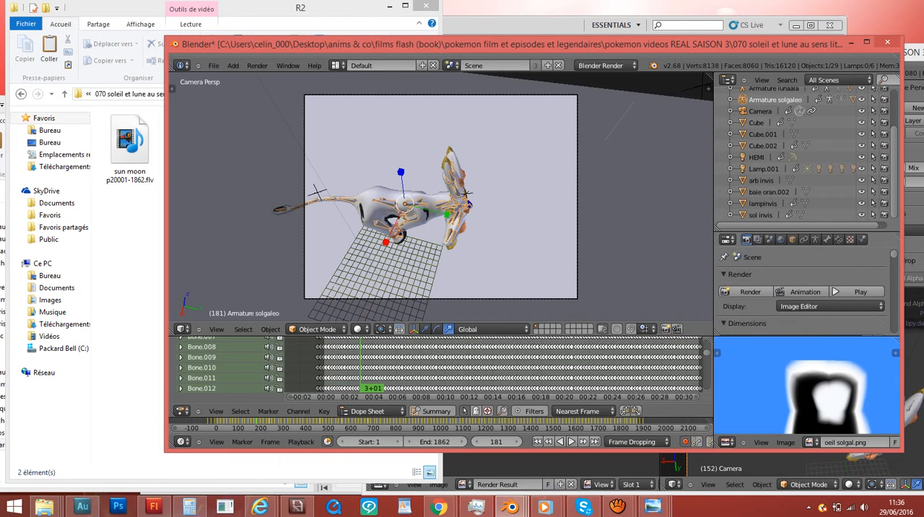
scroll(801, 288, down, 3)
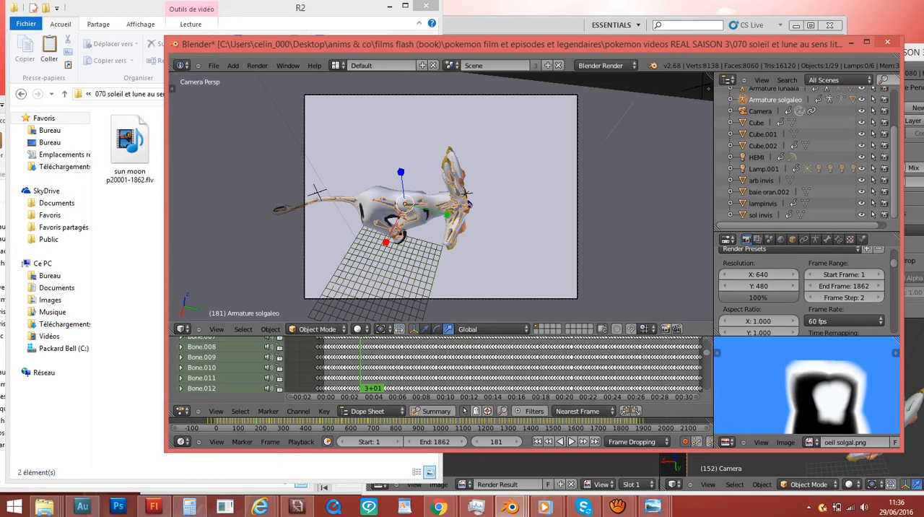
scroll(801, 289, down, 1)
click(843, 298)
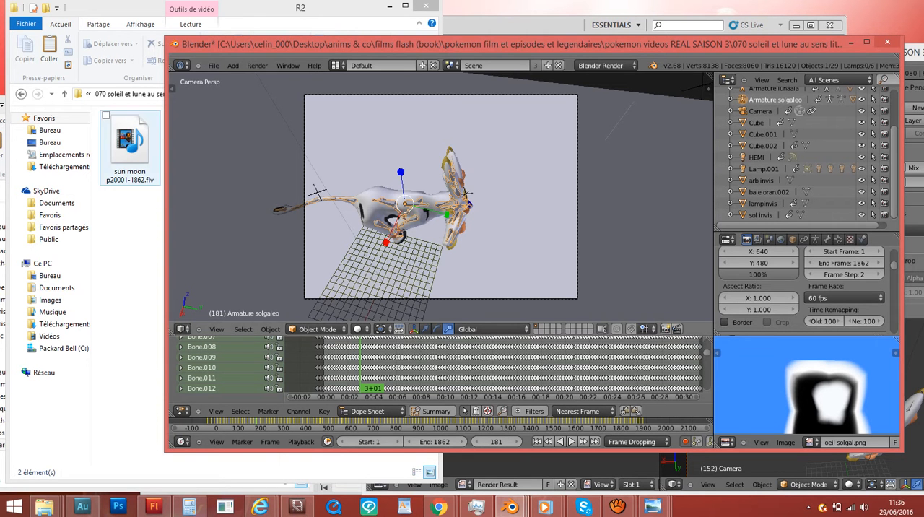
- Check the video details of sun moon p20001-1862.mov in its file properties in the R2 folder
click(132, 220)
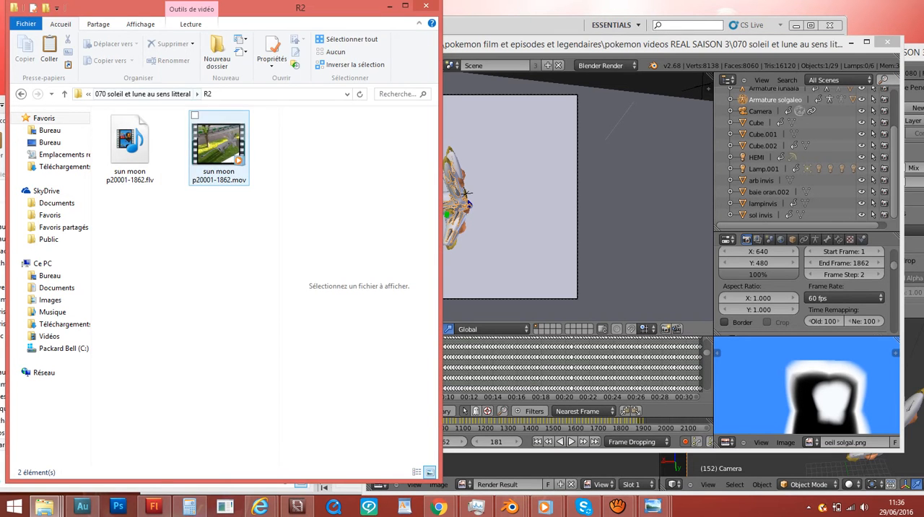
click(218, 148)
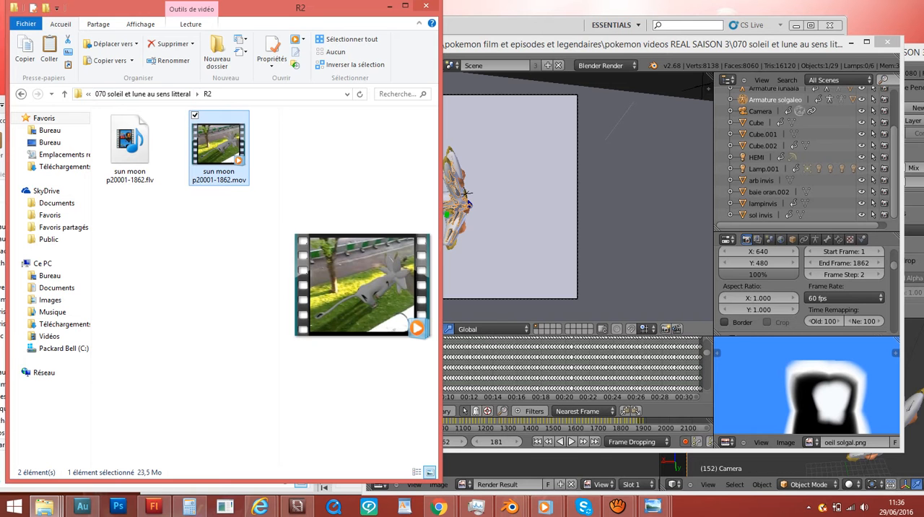
key(alt+Return)
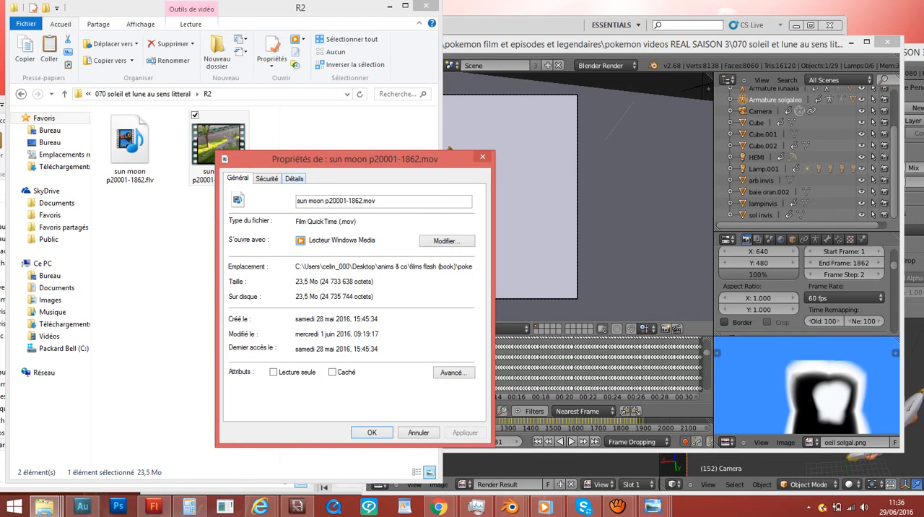
click(293, 178)
scroll(340, 258, down, 1)
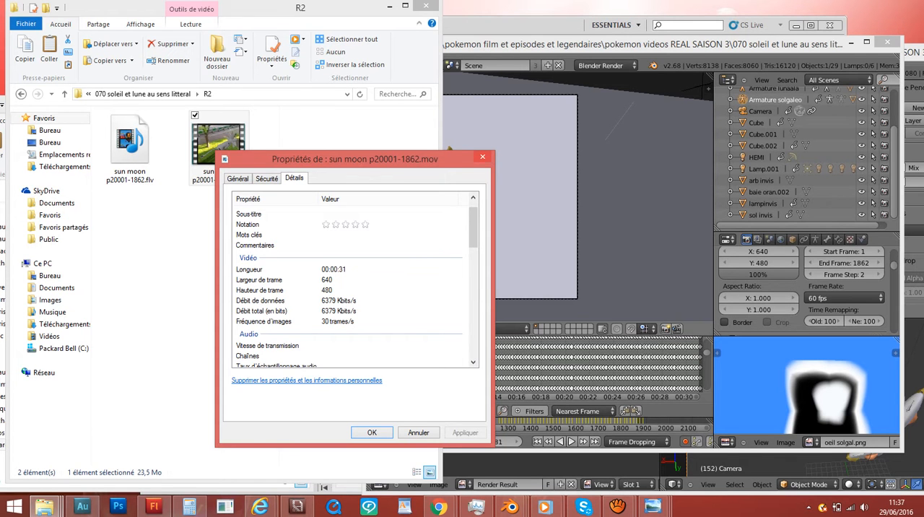
click(482, 156)
- Check the video and audio details of the source clip VID_sun moon 1 p4.mp4 in the 070 soleil et lune au sens litteral folder
click(143, 94)
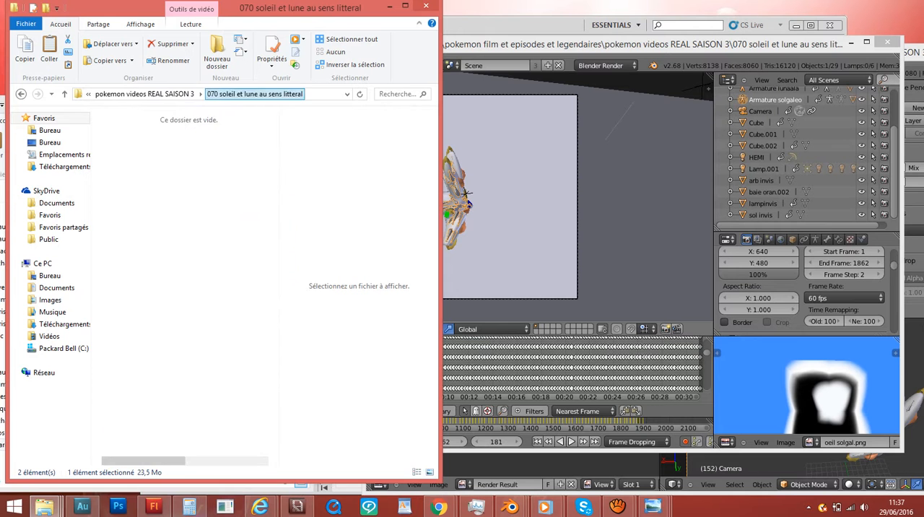
scroll(158, 248, down, 2)
click(150, 249)
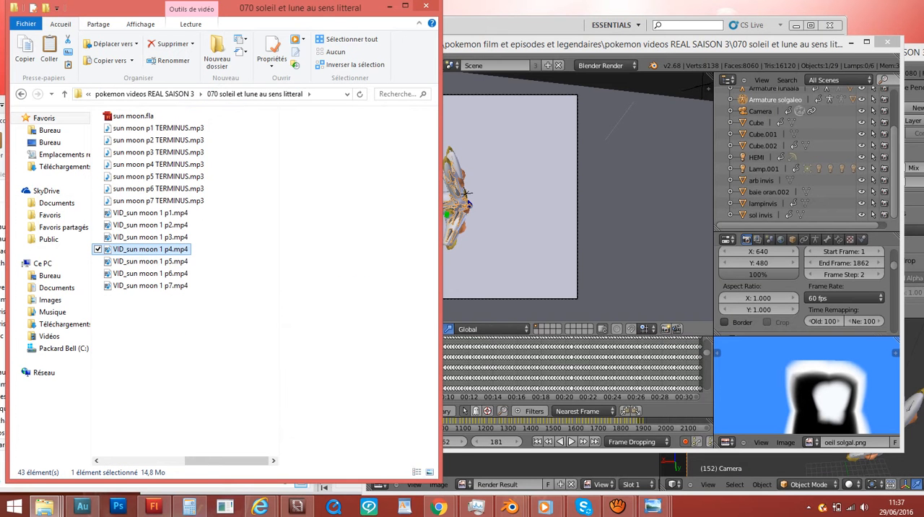
key(alt+Return)
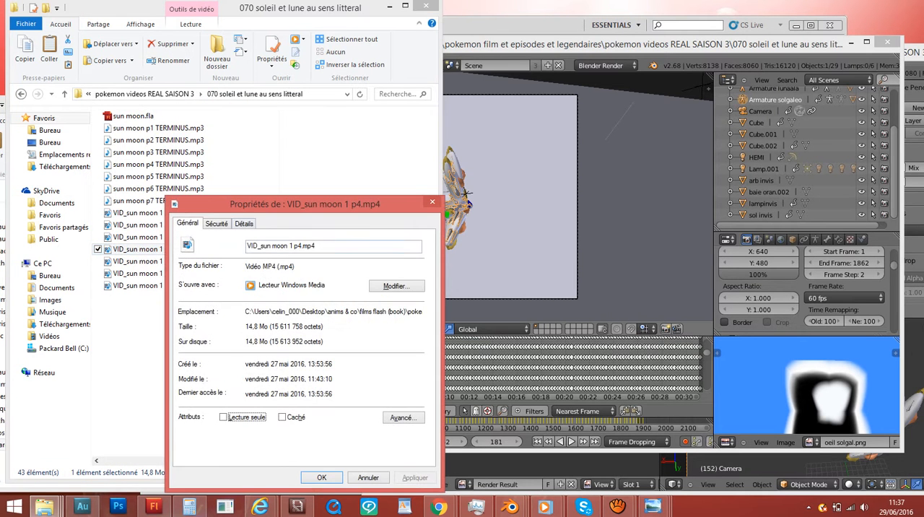
click(244, 223)
scroll(311, 324, down, 2)
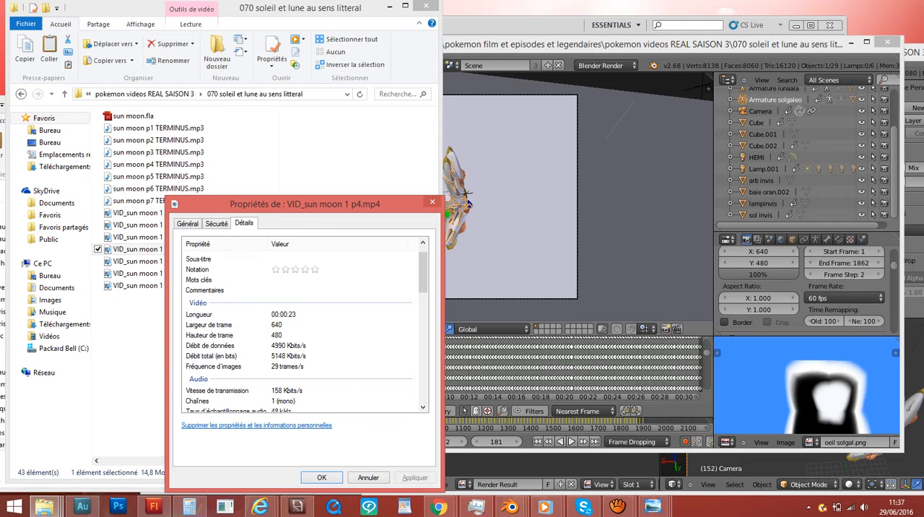
scroll(310, 325, down, 1)
click(432, 202)
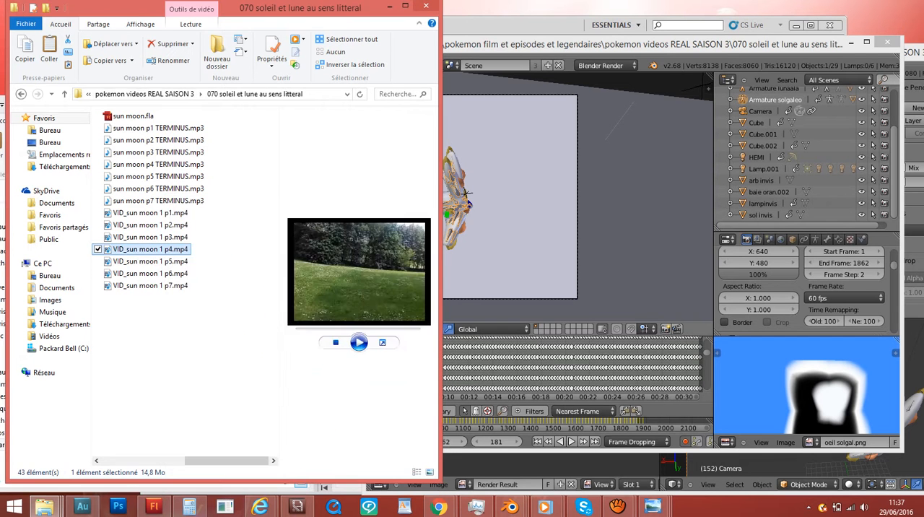
- Return to the R2 output folder inside 070 soleil et lune au sens litteral
click(145, 94)
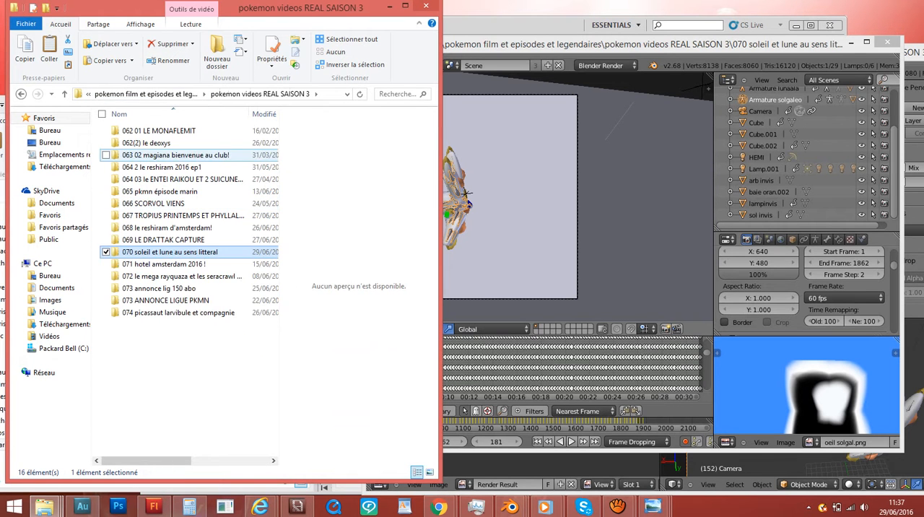
double_click(170, 252)
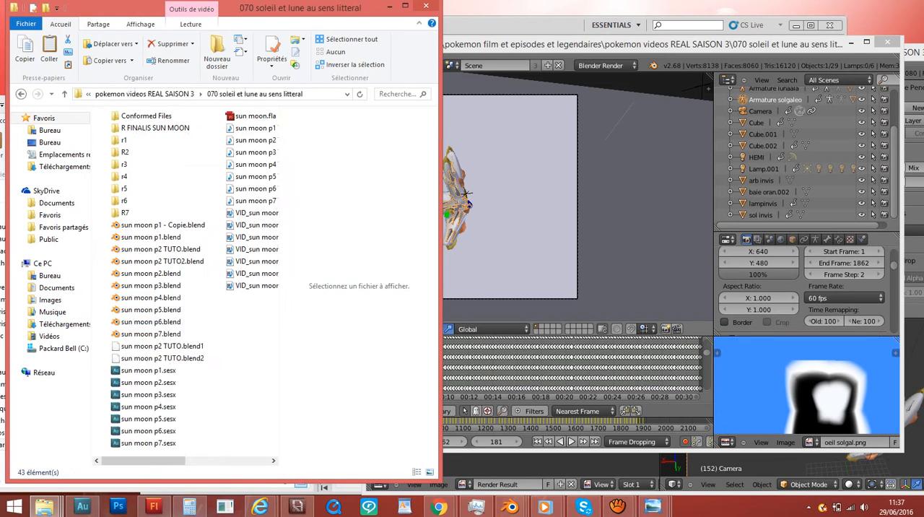
click(125, 152)
double_click(125, 153)
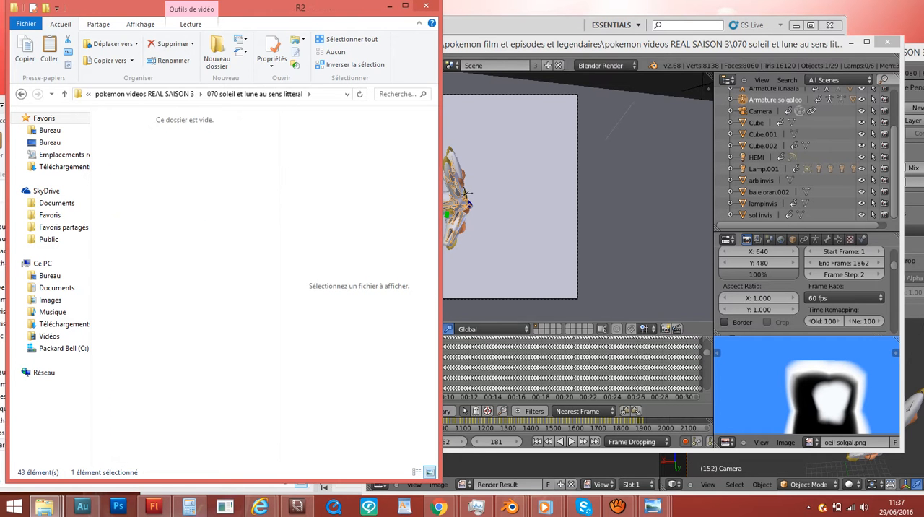
- Switch back to Blender and start rendering the scene's animation
click(577, 45)
scroll(801, 288, down, 5)
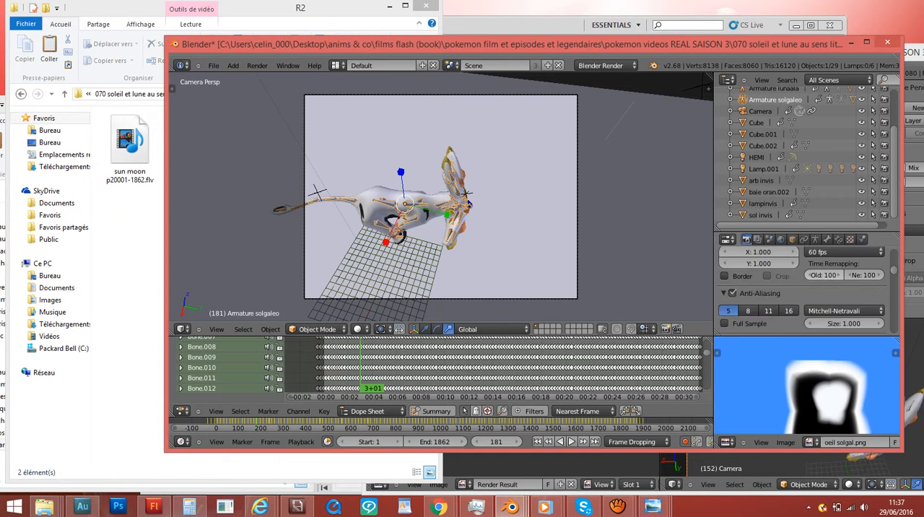
scroll(801, 288, up, 6)
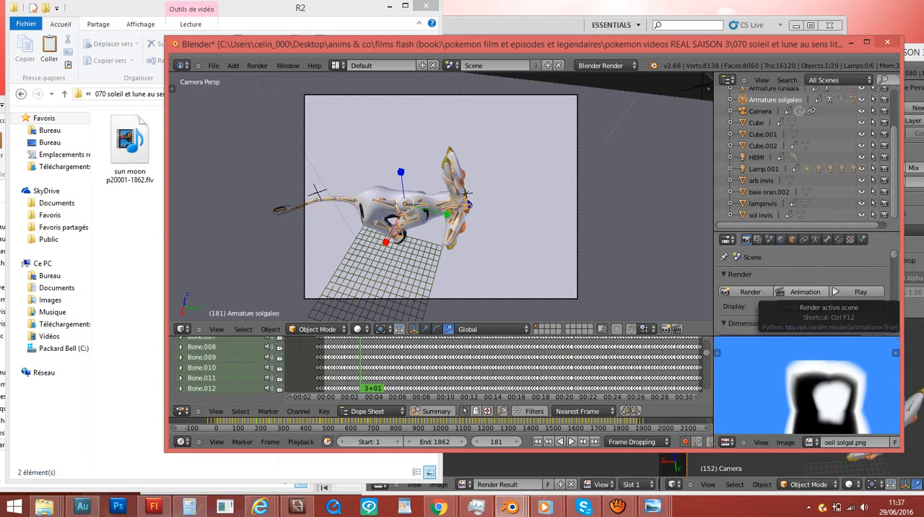
click(750, 291)
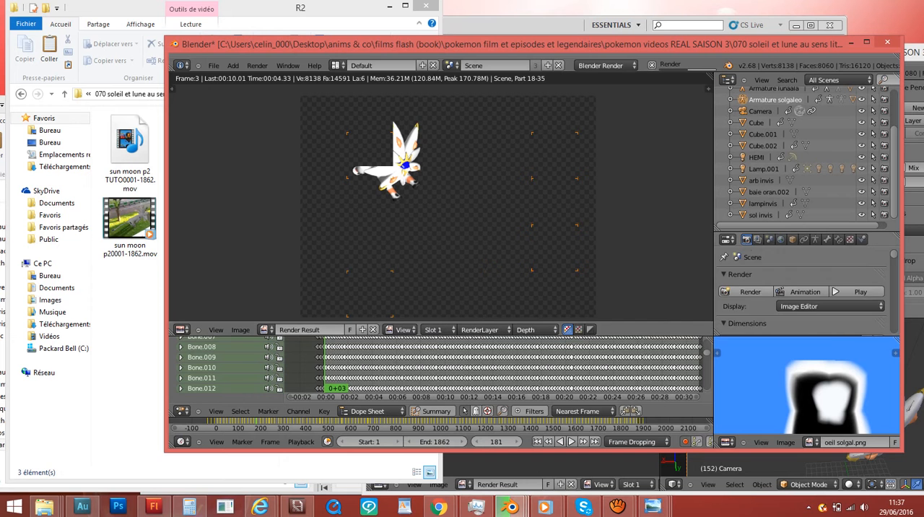
scroll(801, 288, down, 5)
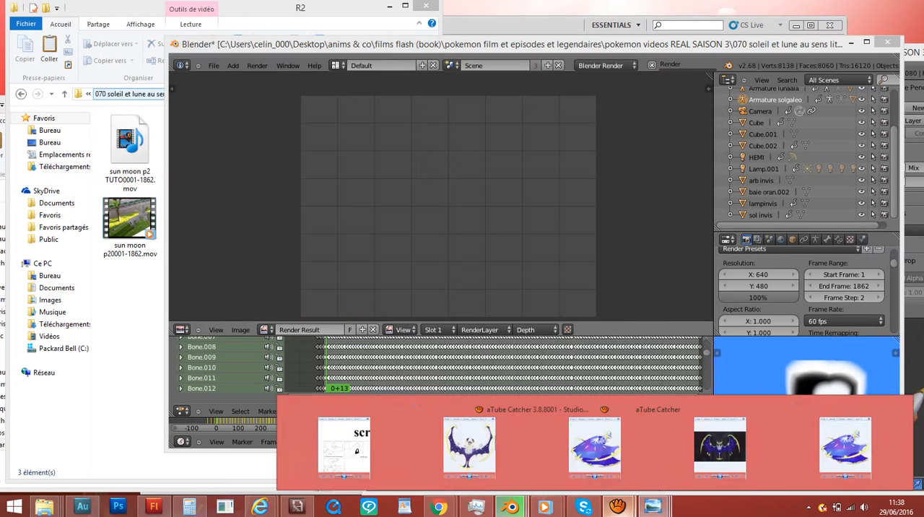
mouse_move(617, 506)
mouse_move(556, 448)
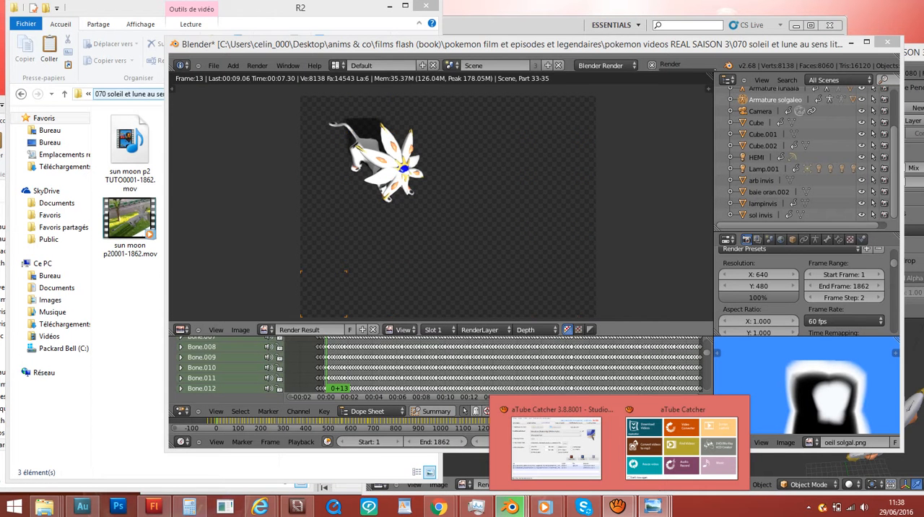
- Select the new sun moon p2 TUTO0001-1862.mov file in the R2 folder, and stop the animation render in Blender
click(130, 318)
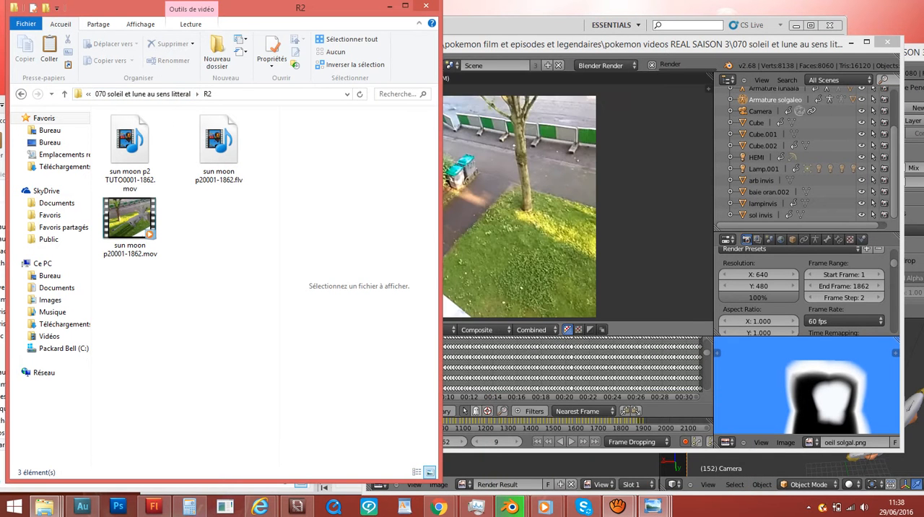
click(130, 153)
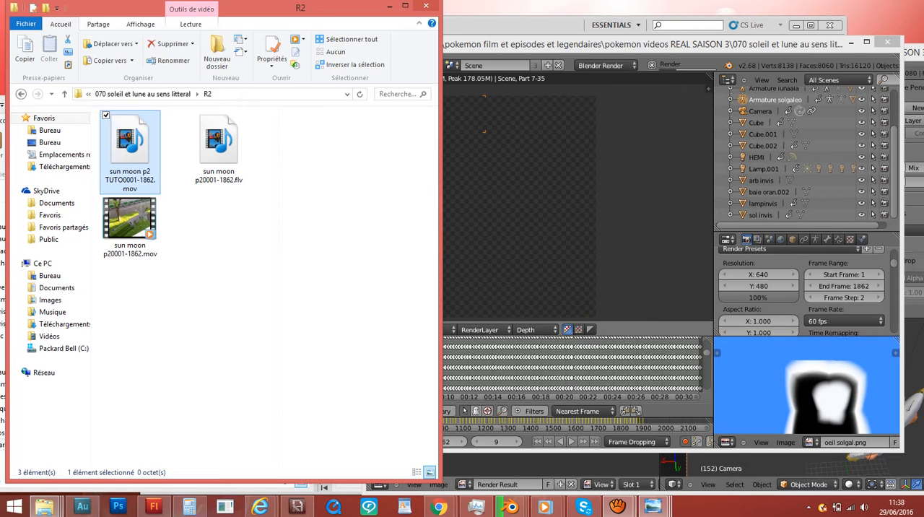
key(ctrl+c)
key(alt+Tab)
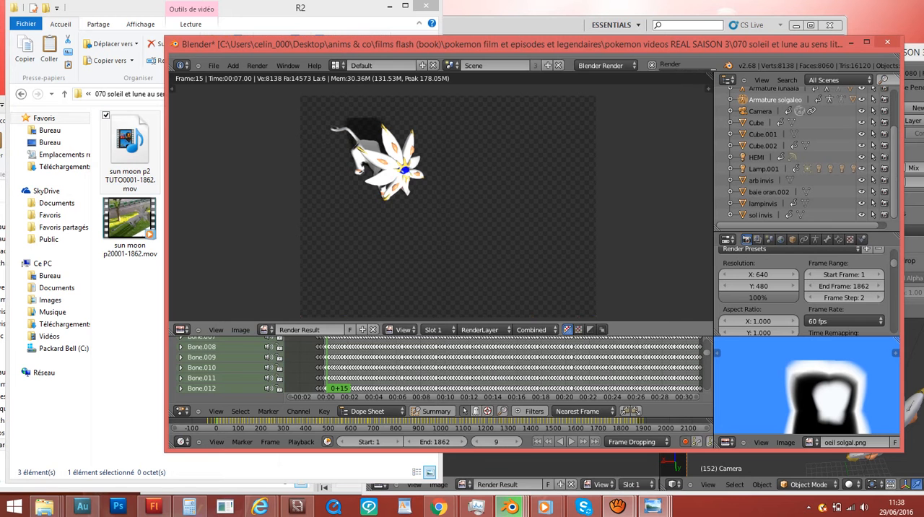
key(Escape)
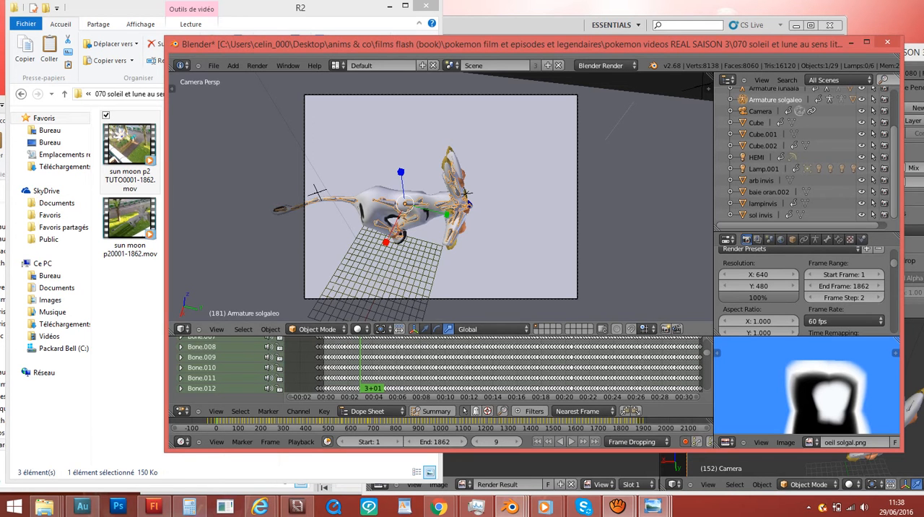
- Play the partial render sun moon p2 TUTO0001-1862.mov in a maximized media player, pause it, and minimize the player
click(132, 286)
click(130, 147)
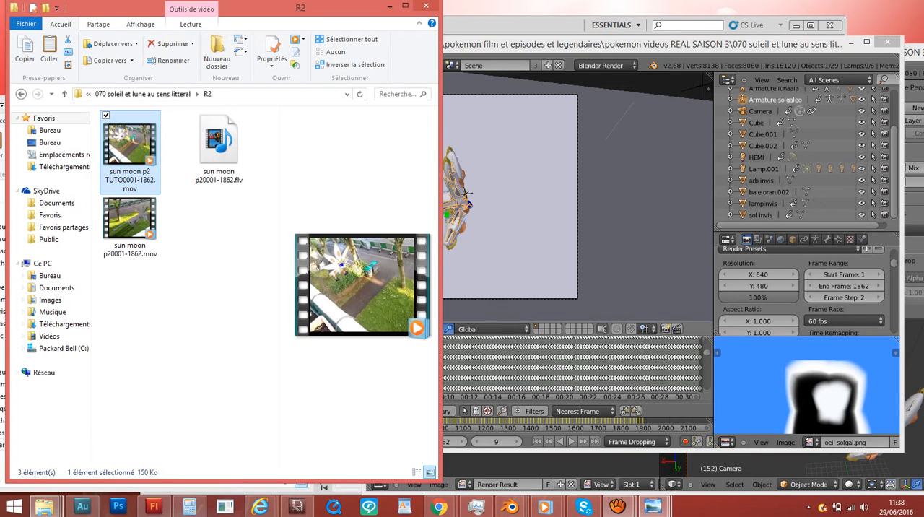
double_click(130, 148)
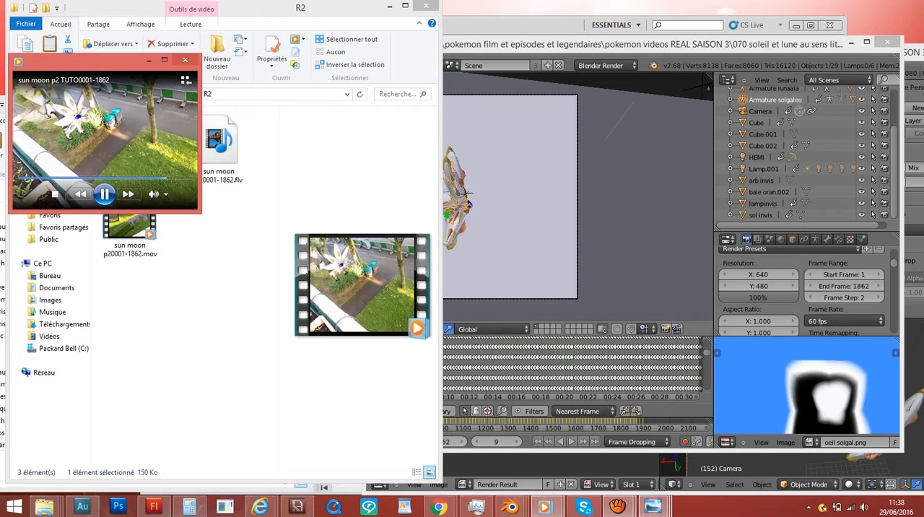
click(653, 203)
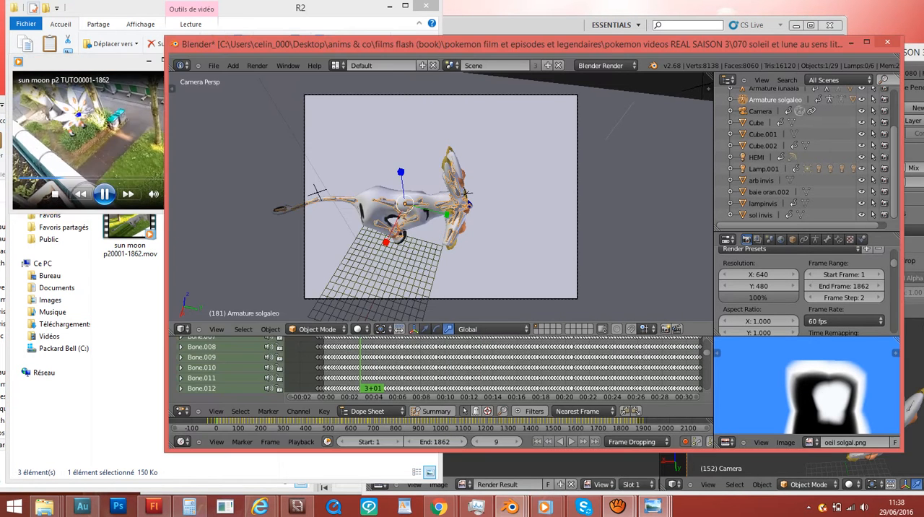
click(116, 122)
click(165, 60)
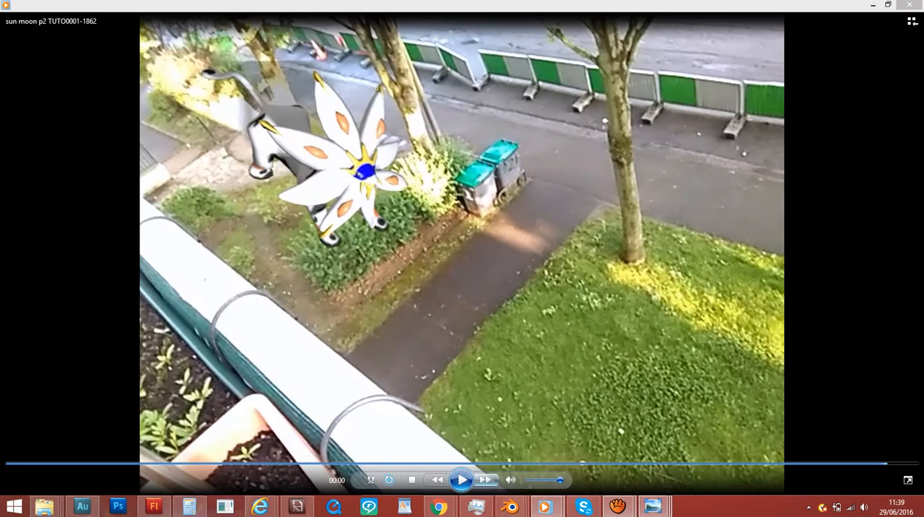
click(462, 480)
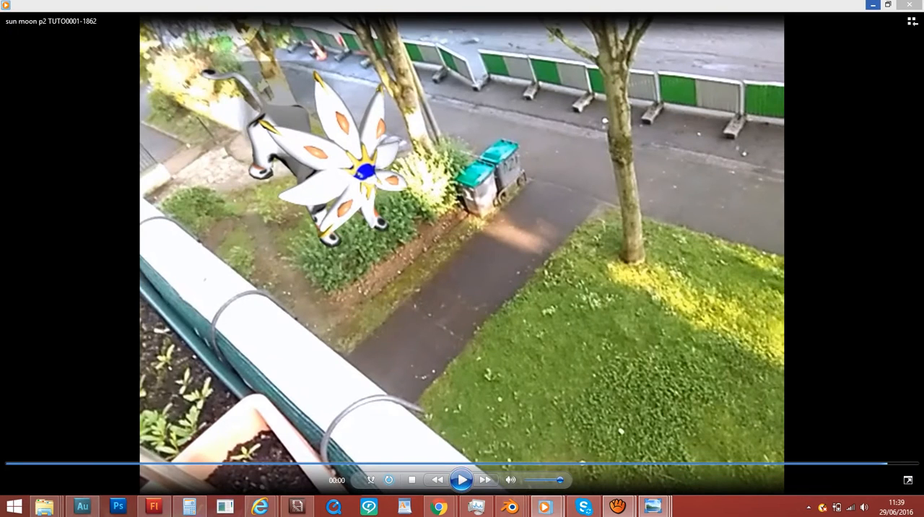
click(872, 5)
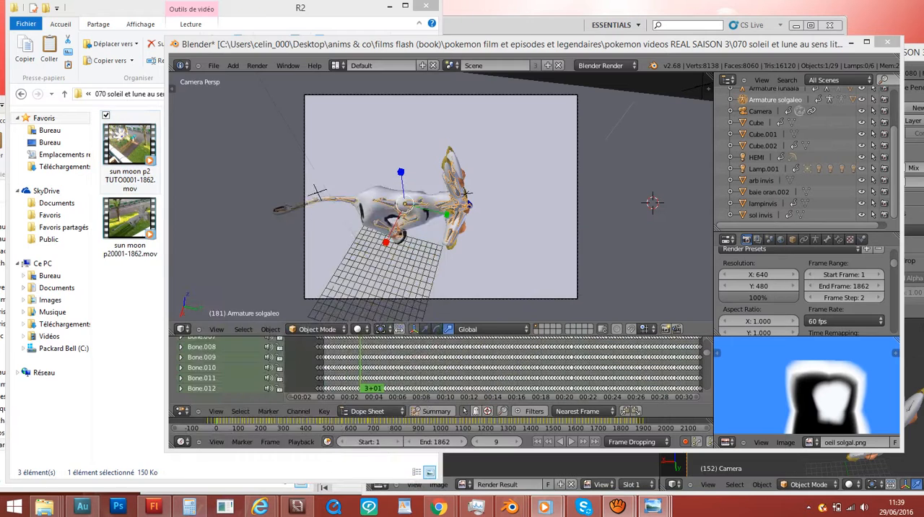
- Play sun moon p20001-1862.mov from the R2 folder in a small media player window placed over Blender
click(101, 288)
double_click(129, 219)
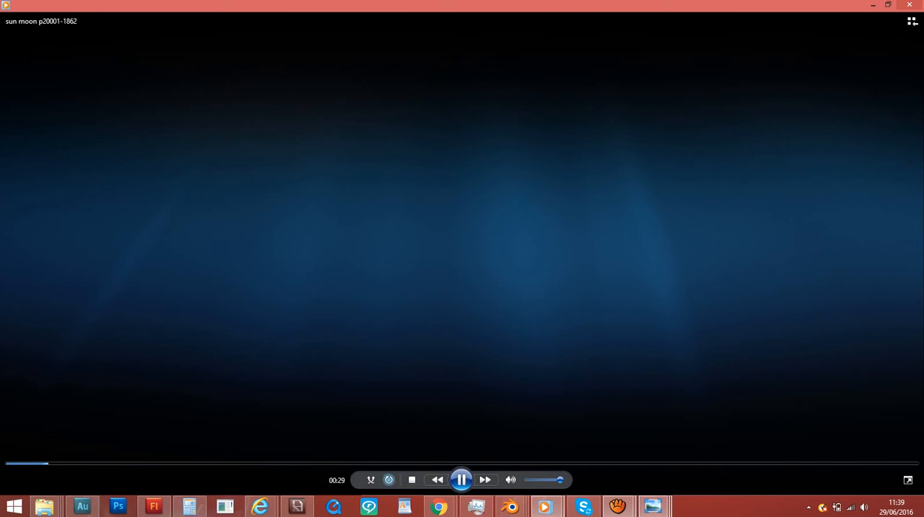
click(888, 5)
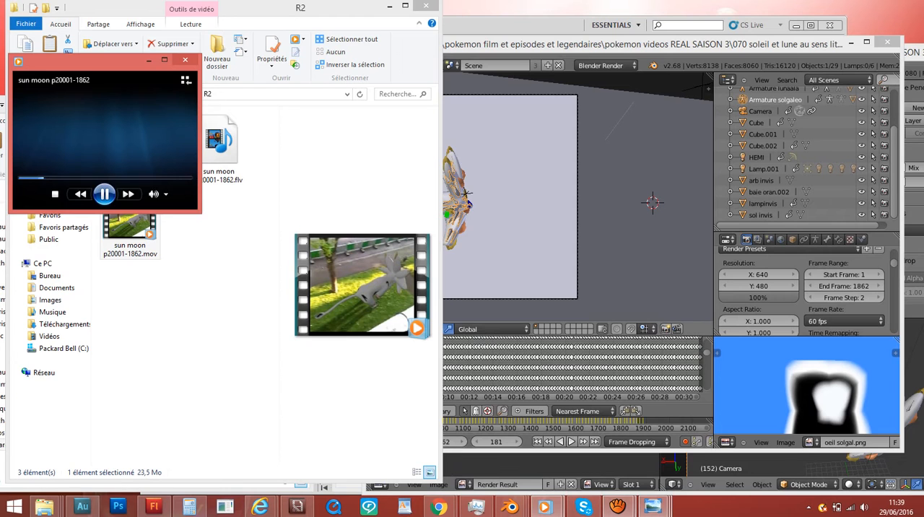
click(166, 60)
drag(354, 5, 664, 295)
click(130, 224)
click(686, 360)
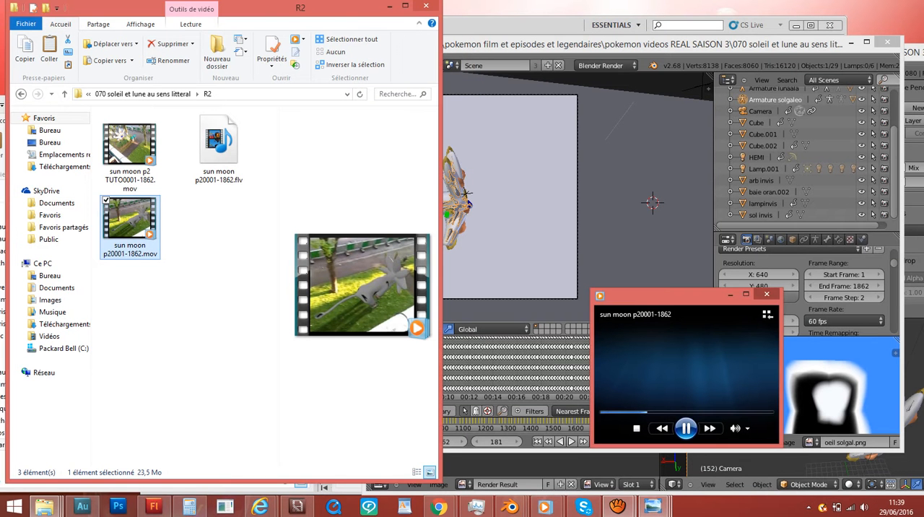
- Close the small media player and select sun moon p2 TUTO0001-1862.mov in the R2 folder
click(766, 294)
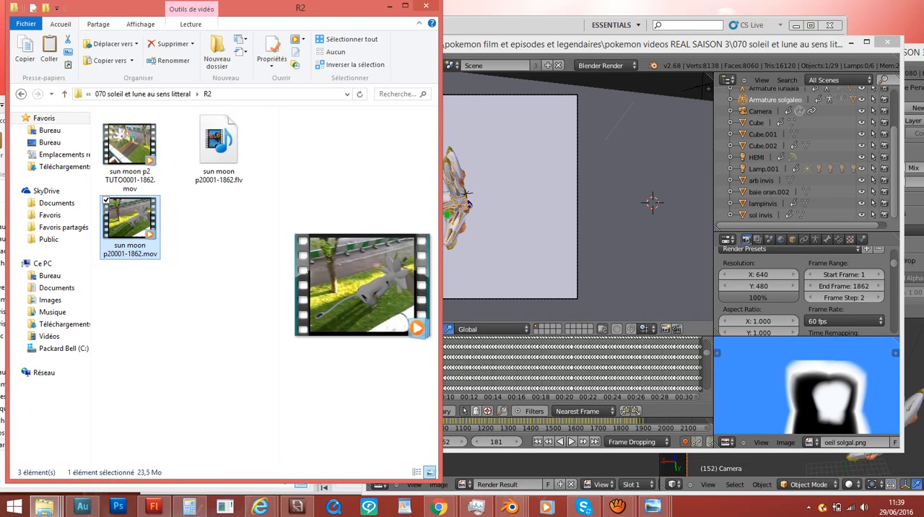
click(130, 223)
click(130, 153)
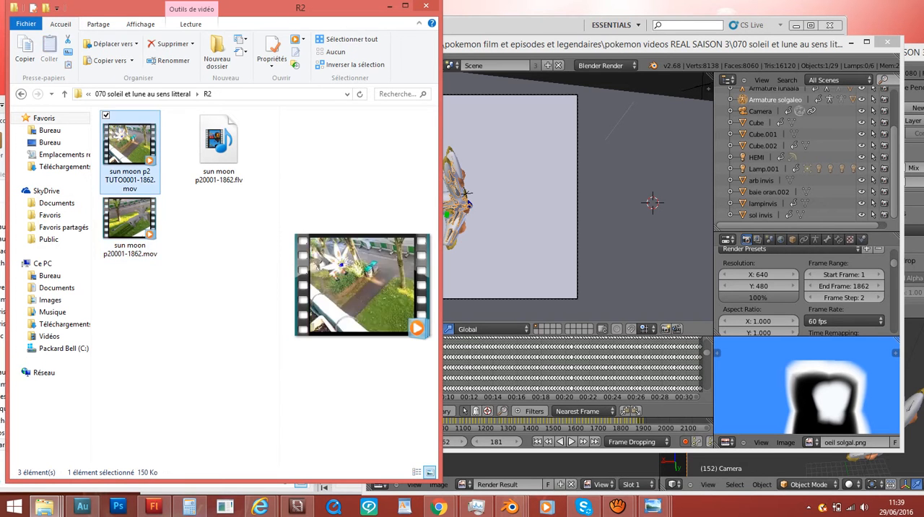
key(ctrl+c)
key(ctrl+v)
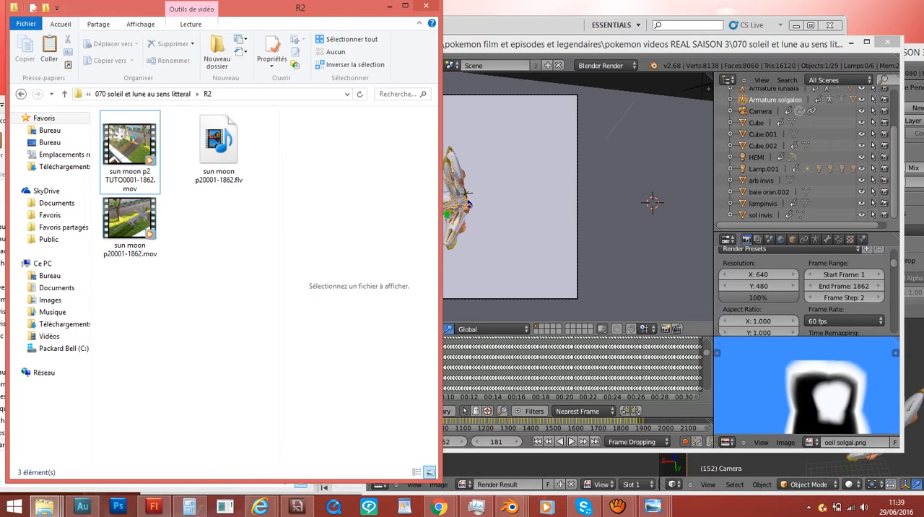
- Switch to Blender, play the animation through the camera view, and stop playback around frame 490
click(555, 188)
key(alt+a)
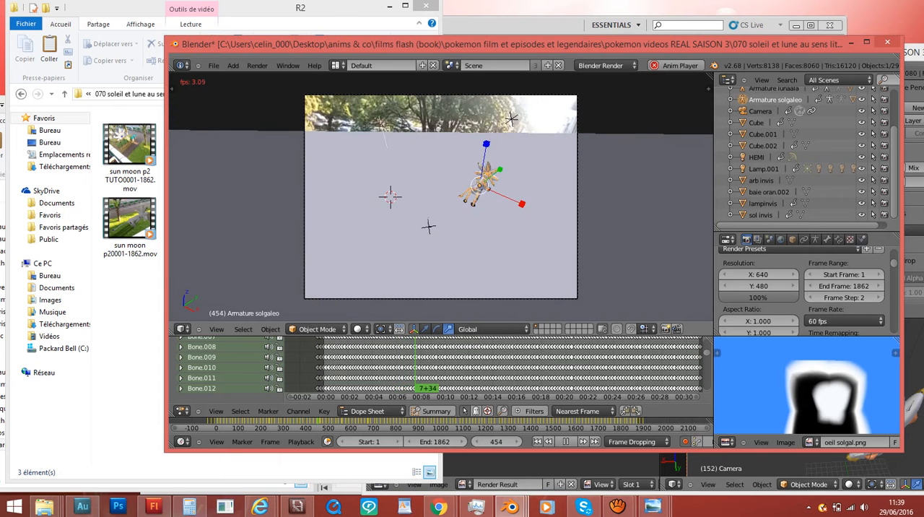
click(566, 441)
- Return to the R2 folder, select sun moon p20001-1862.mov, and open its context menu
click(131, 227)
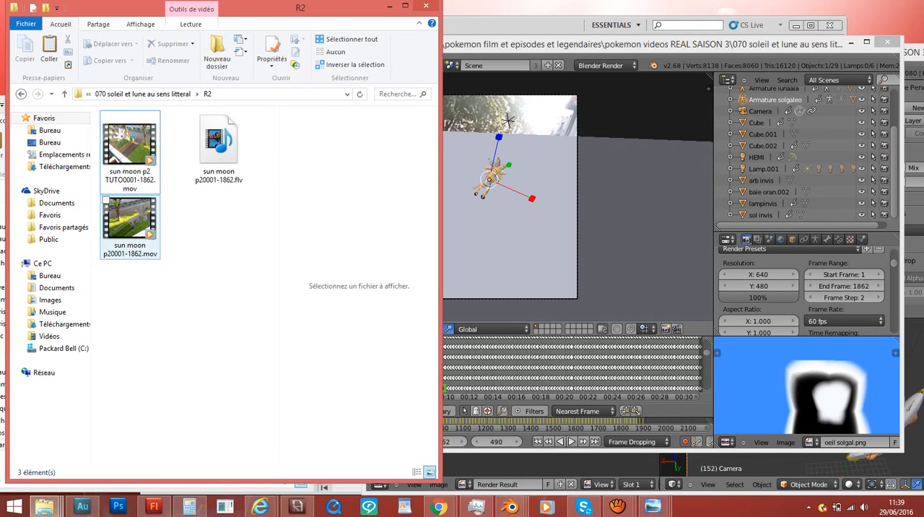
click(130, 226)
click(184, 238)
click(130, 227)
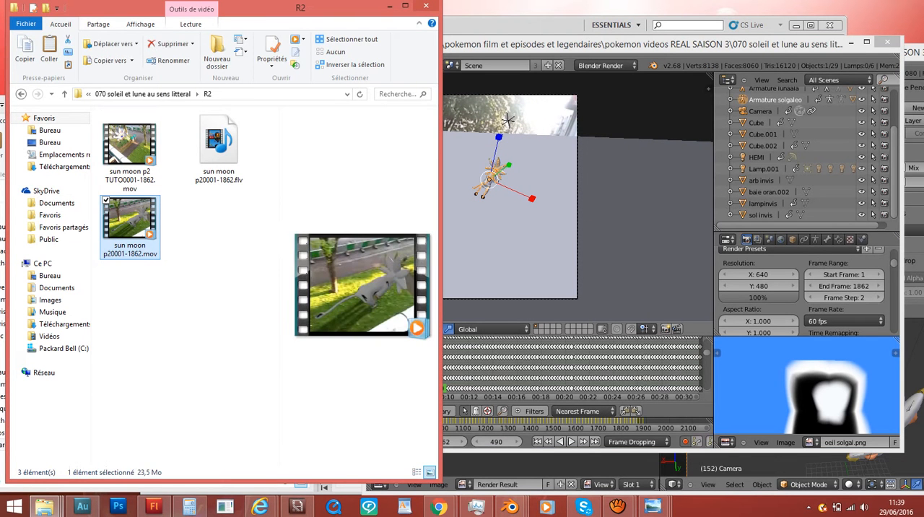
click(184, 238)
click(130, 227)
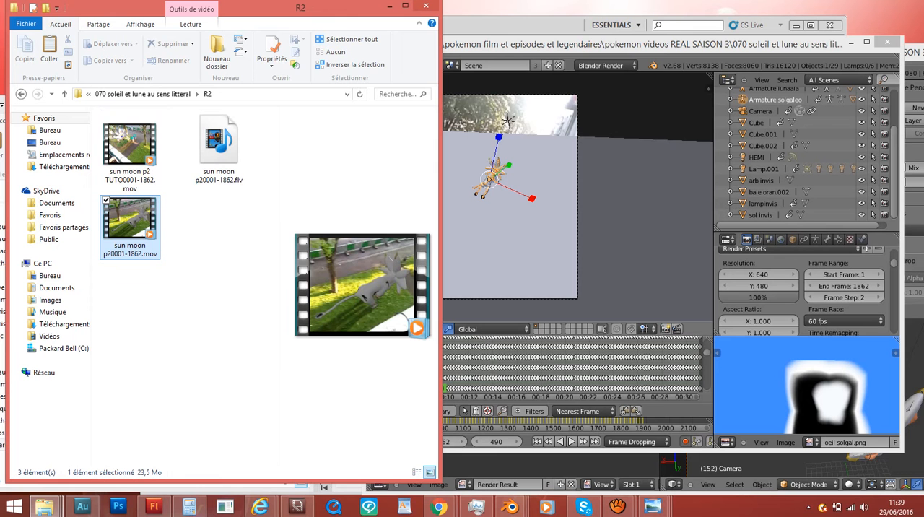
- Maximize Blender, try to dismiss the leftover file context menu, and bring the aTube Catcher window forward
click(643, 219)
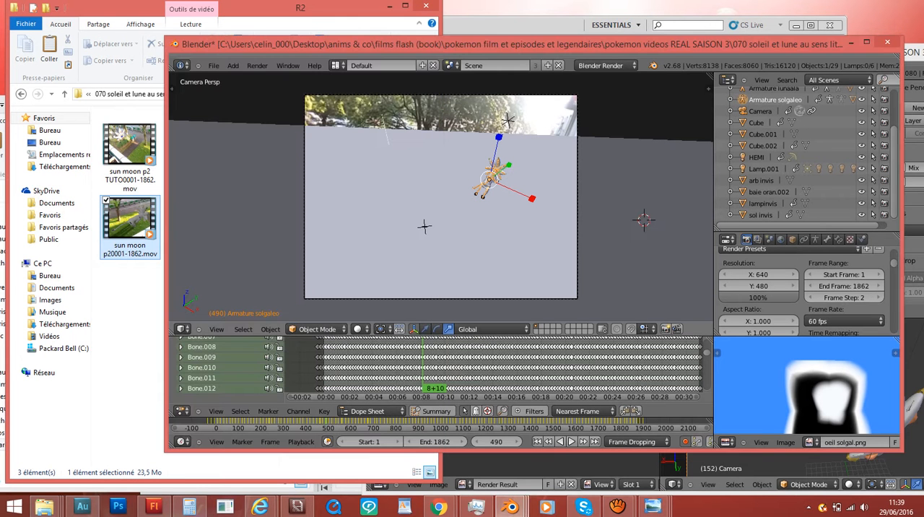
click(866, 42)
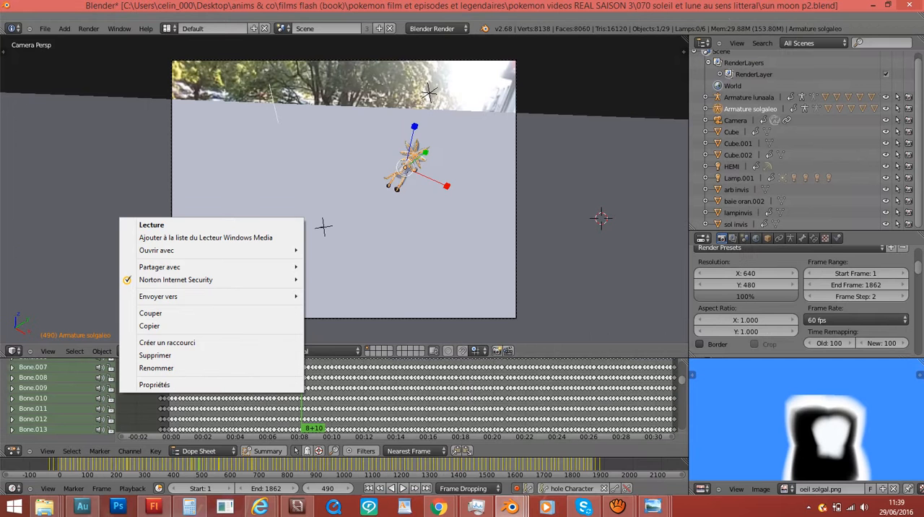
click(475, 174)
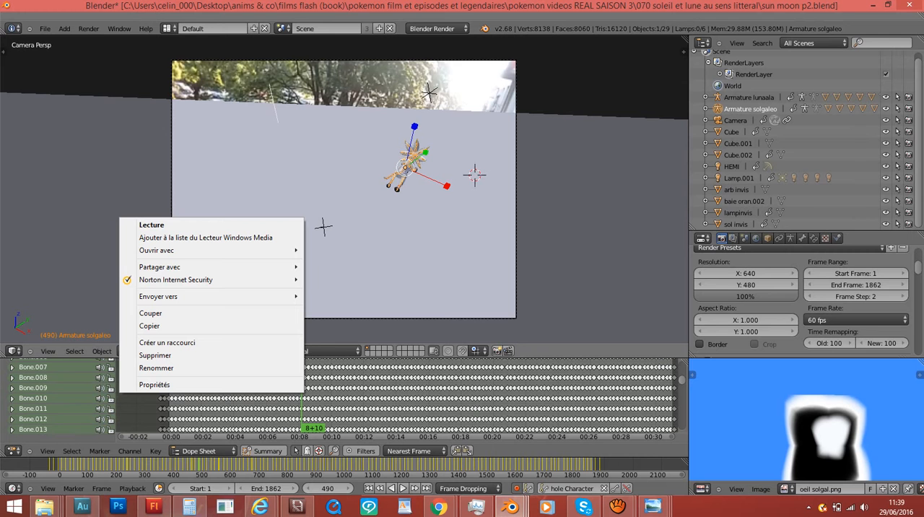
click(438, 141)
click(211, 187)
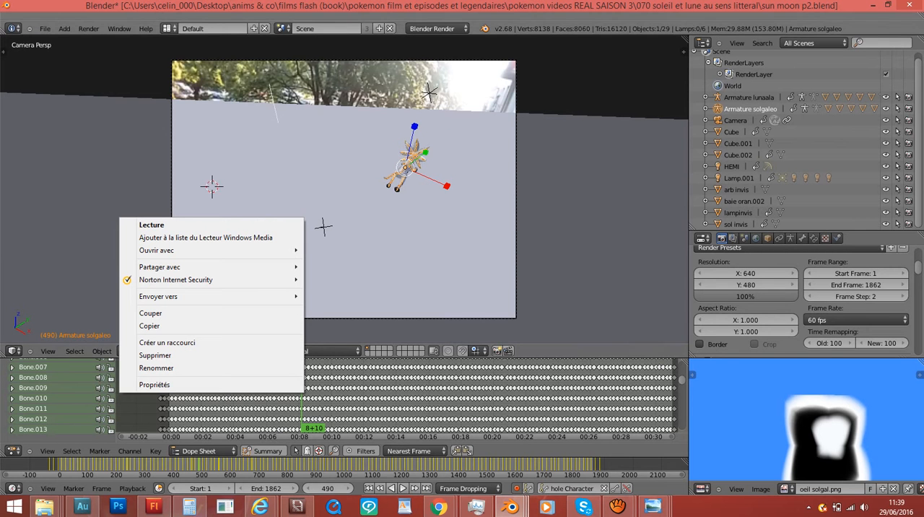
click(169, 29)
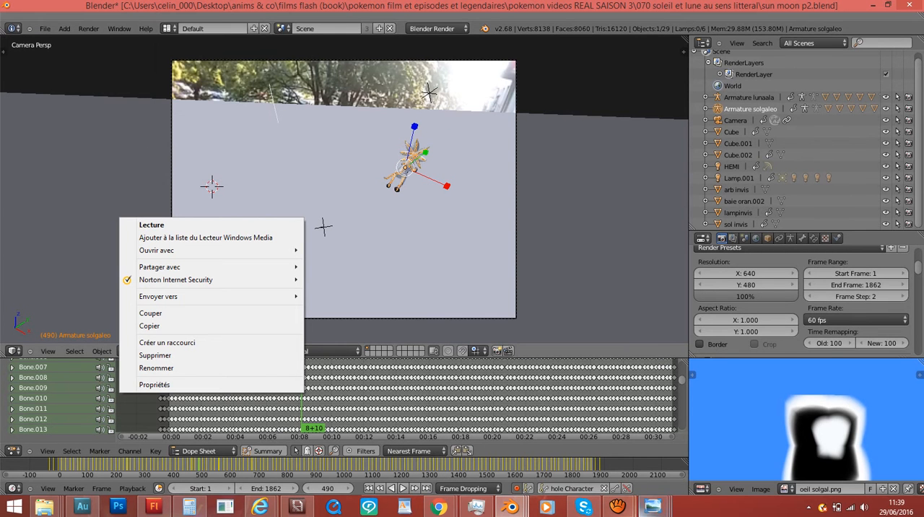
mouse_move(618, 506)
click(556, 443)
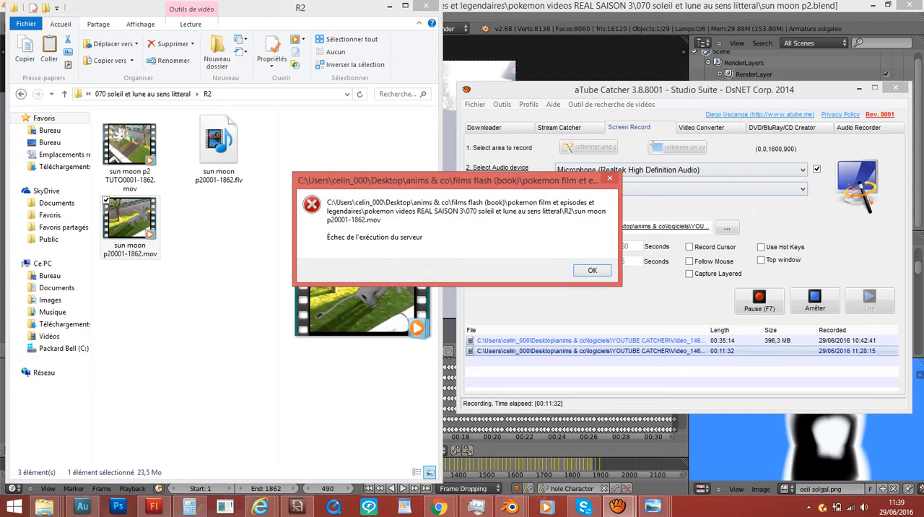
- Play sun moon p20001-1862.mov in a maximized media player, pause it, and minimize the player
click(592, 269)
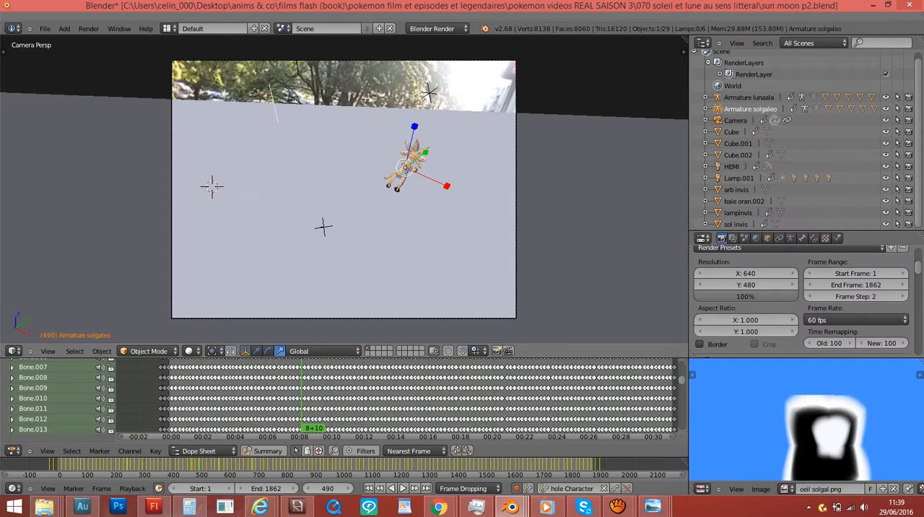
click(531, 56)
click(547, 507)
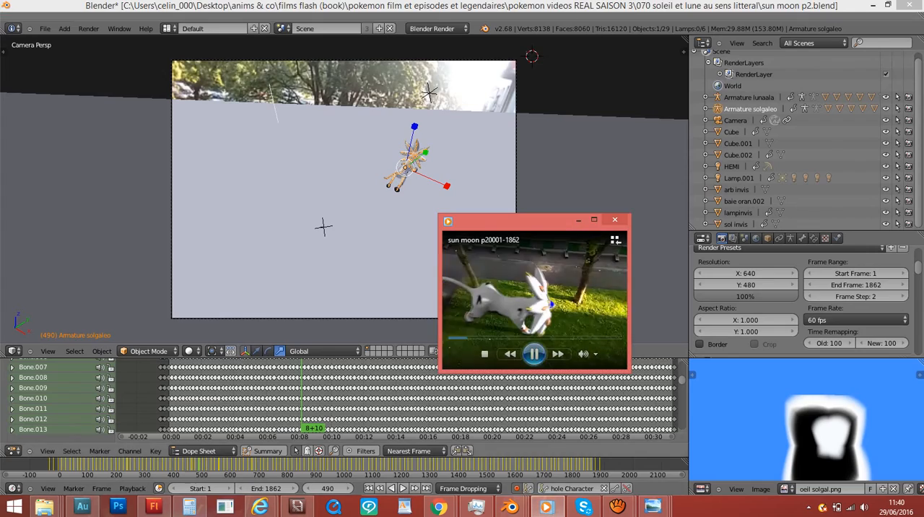
click(595, 220)
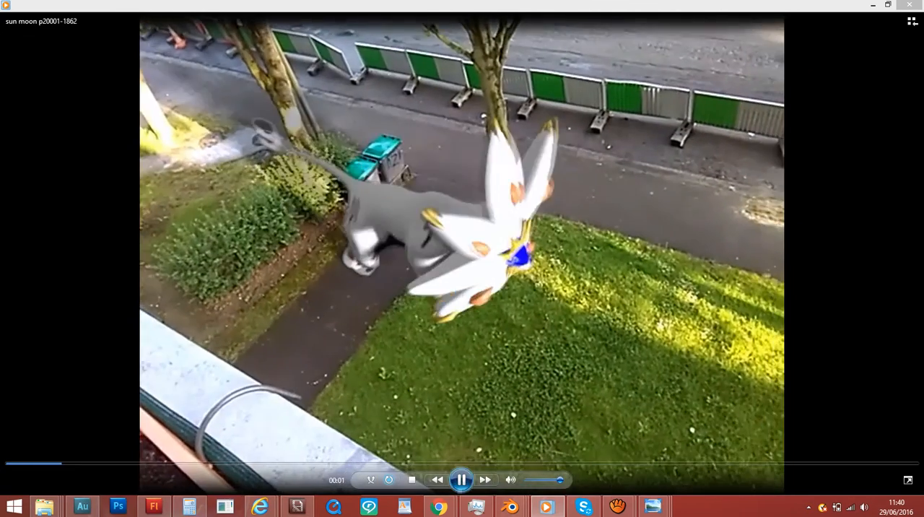
click(464, 480)
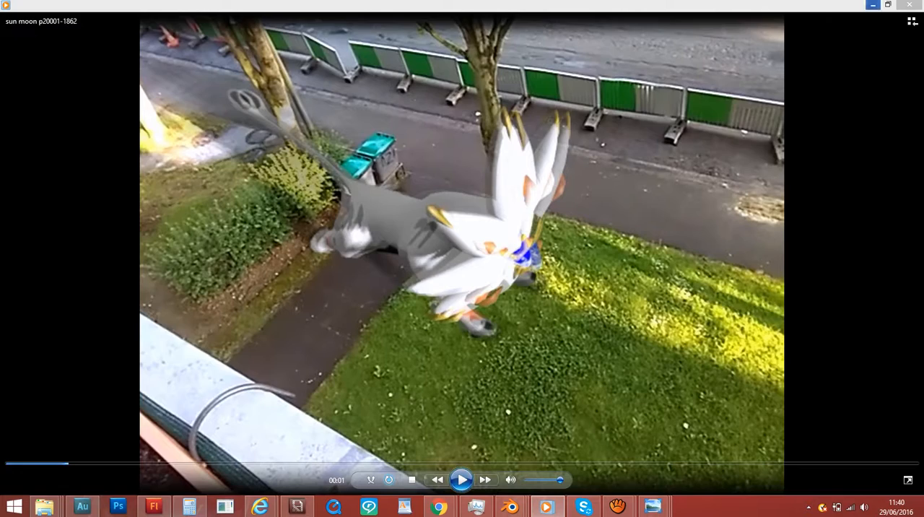
click(872, 5)
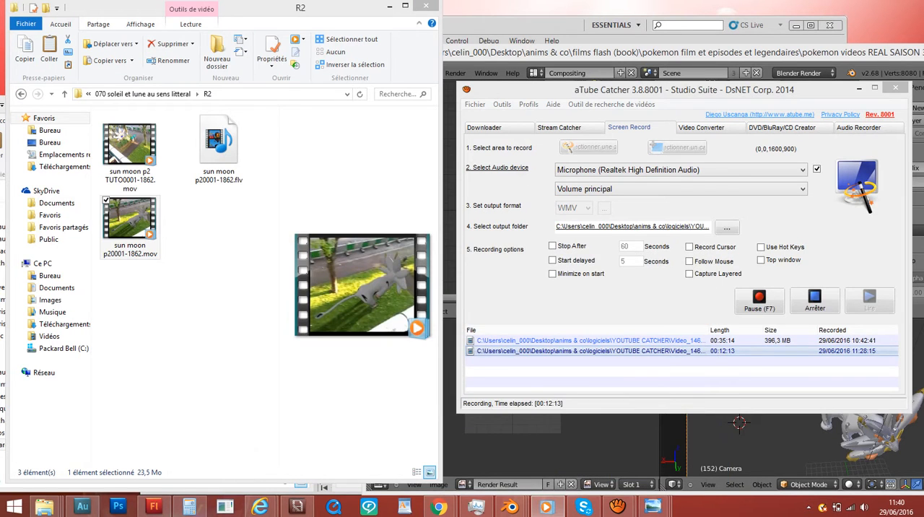
- Move aside and minimize the aTube Catcher window and the Blender compositing window
drag(684, 90, 236, 140)
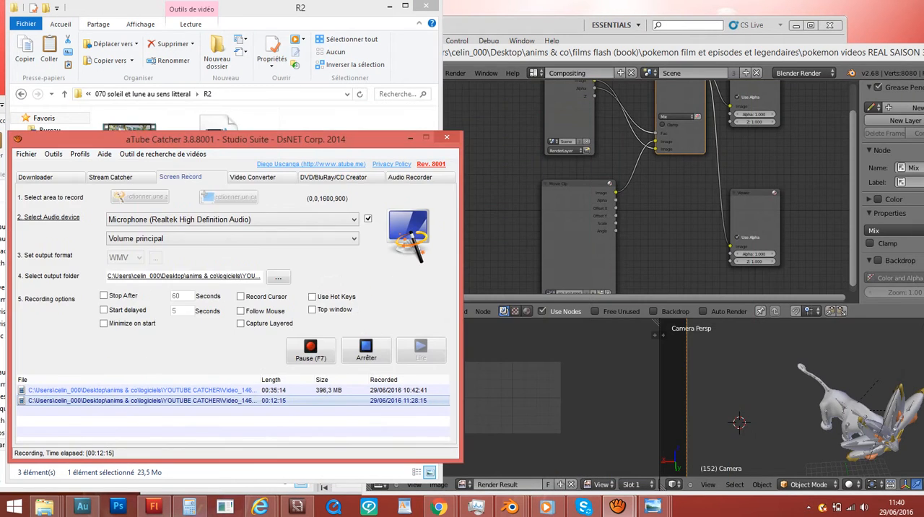
click(410, 137)
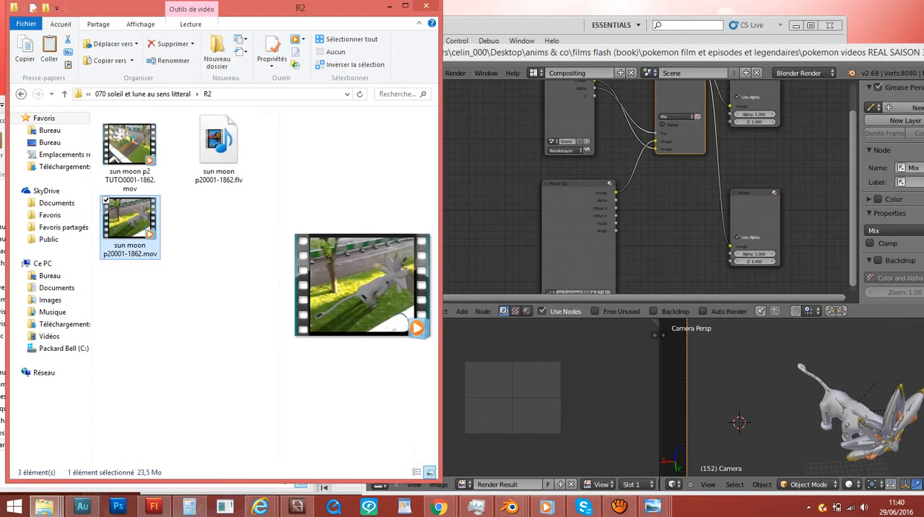
drag(577, 52, 308, 78)
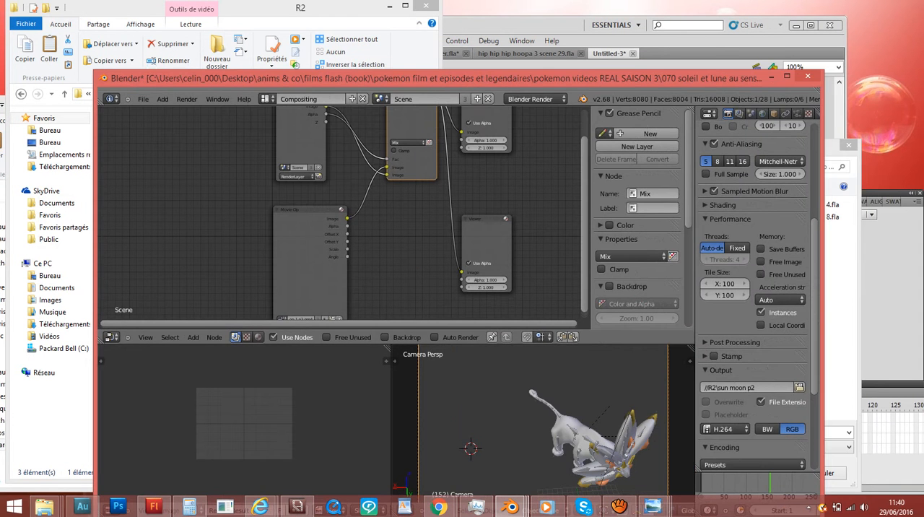
click(766, 76)
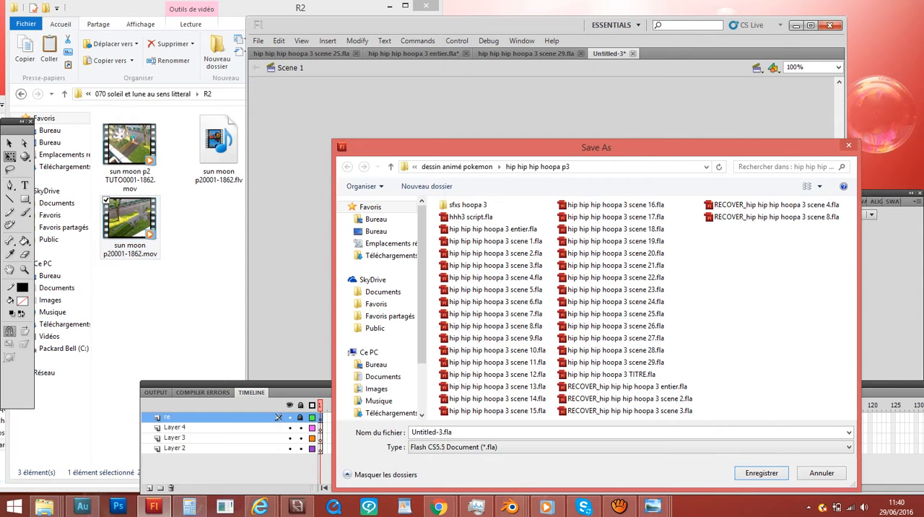
- Cancel the Save As dialog in Flash, and minimize the Flash and R2 folder windows
click(796, 26)
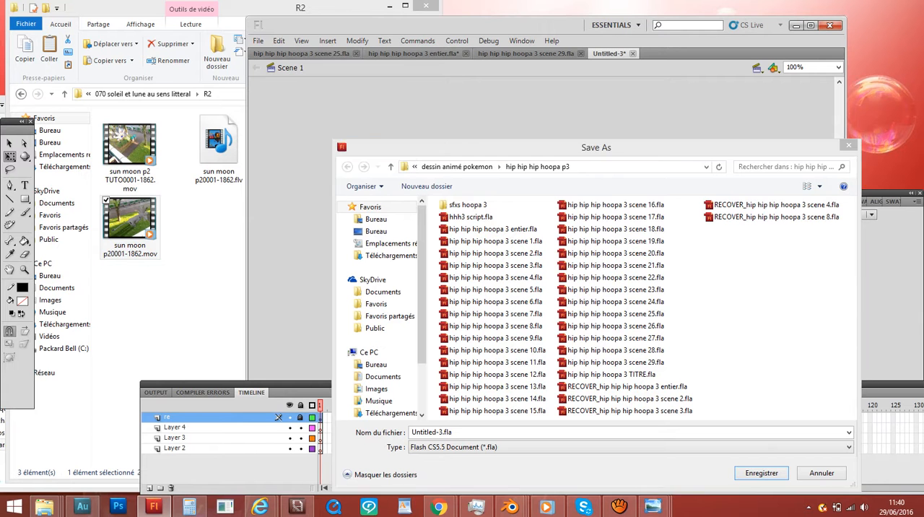
click(848, 146)
click(795, 25)
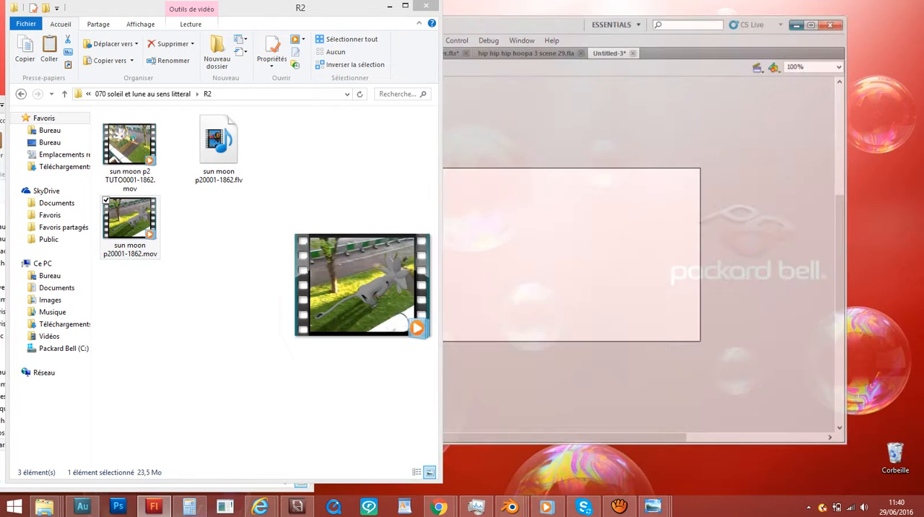
click(390, 6)
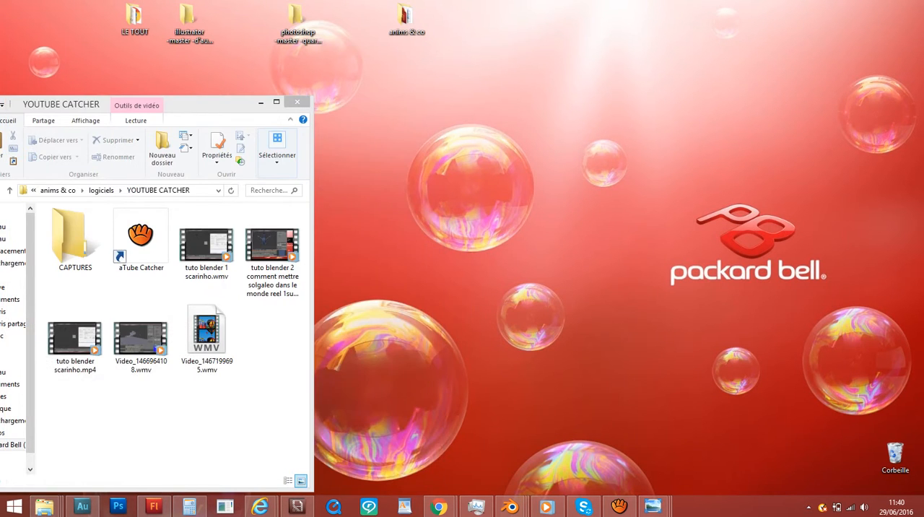
- Move the YOUTUBE CATCHER folder window across the desktop, maximize it, and minimize it to clear the desktop
drag(217, 104, 834, 82)
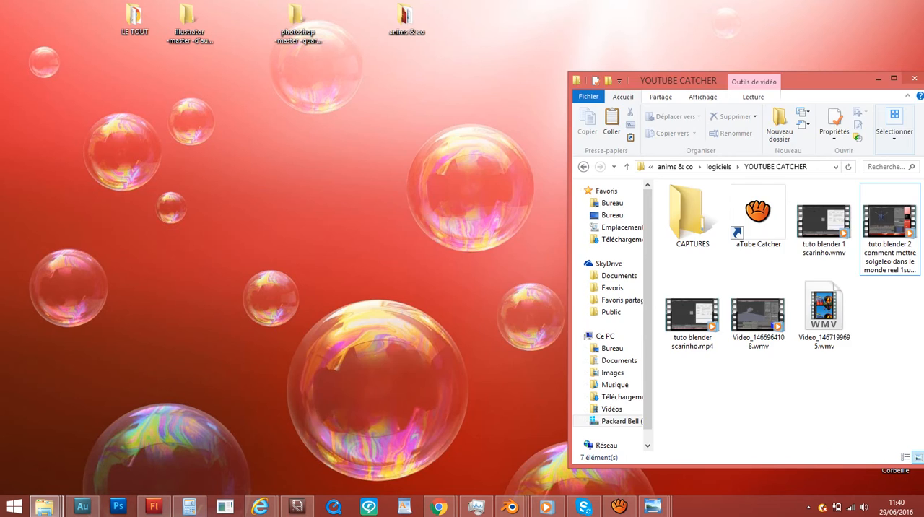
drag(830, 81, 575, 81)
click(639, 78)
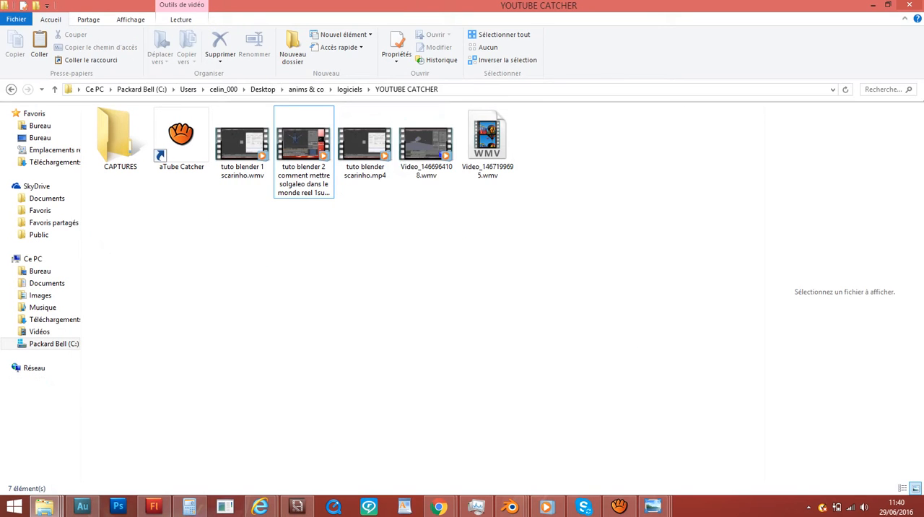
mouse_move(923, 0)
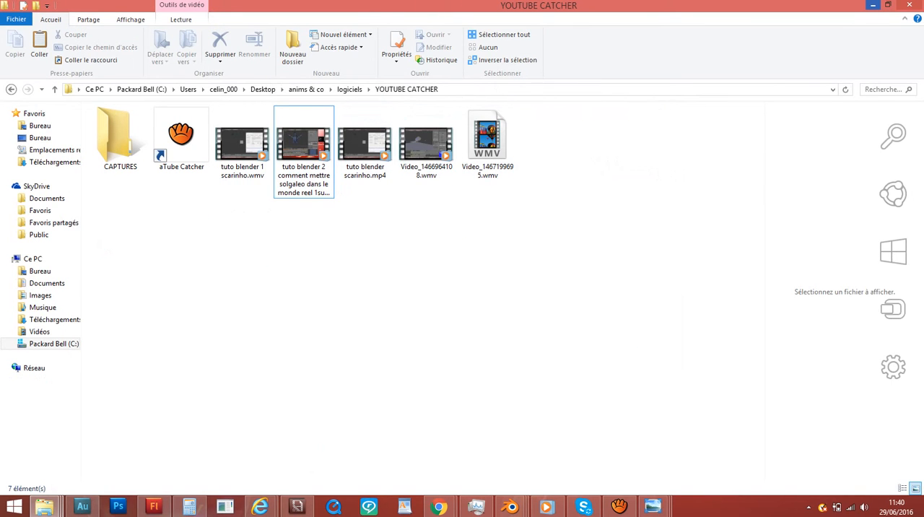
click(873, 5)
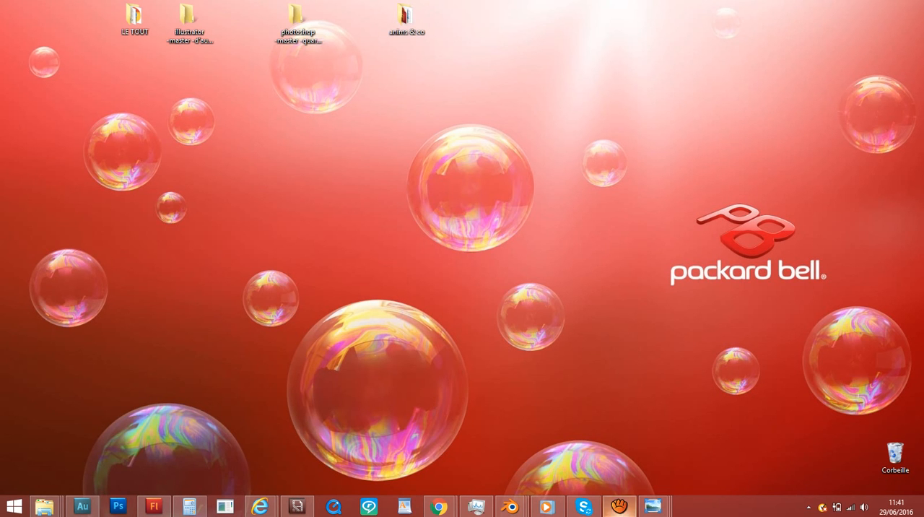
- Bring up the aTube Catcher screen recorder and minimize its launcher window
click(618, 505)
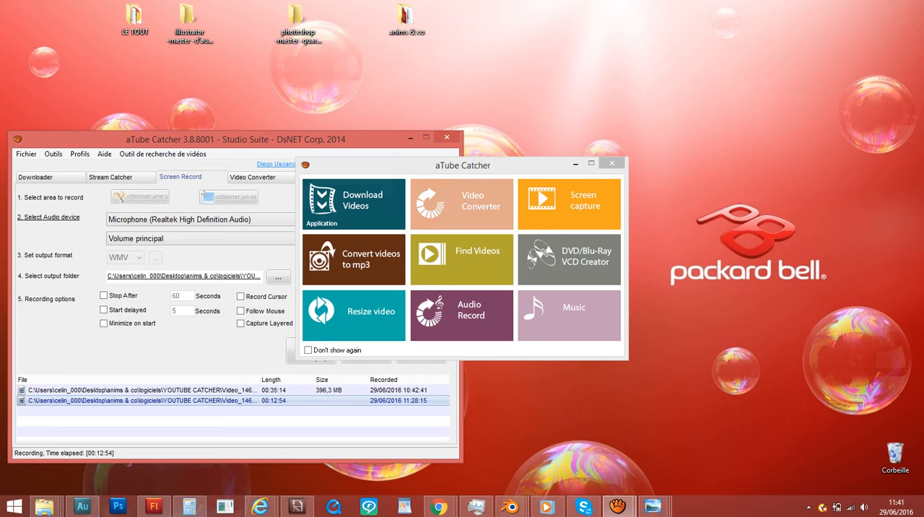
click(575, 164)
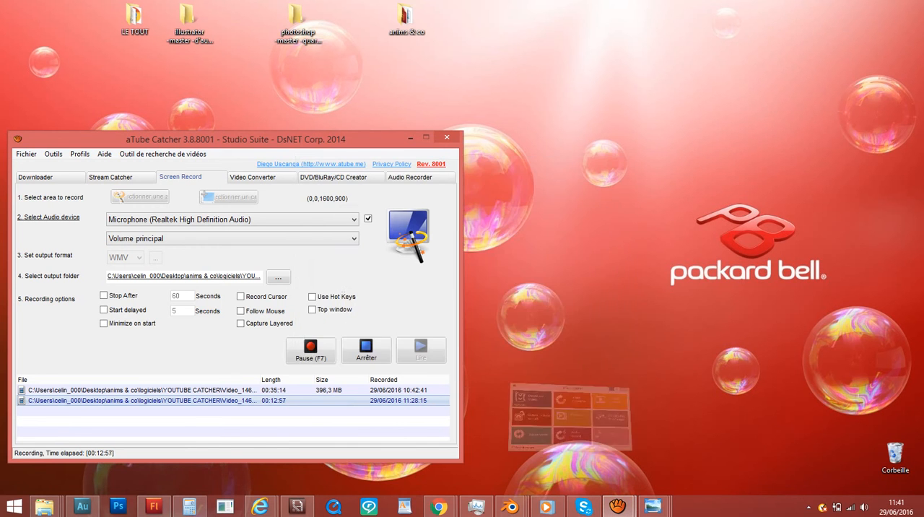